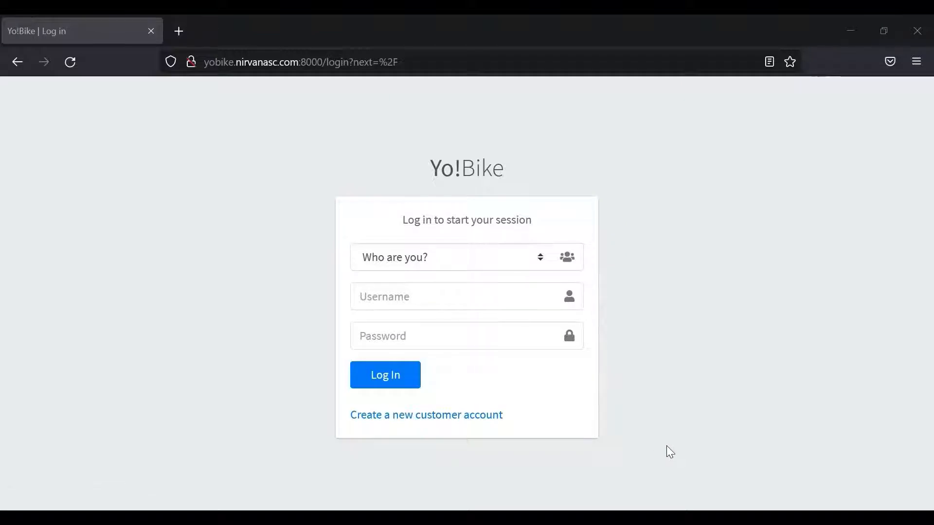
- Open the customer registration form and fill in name, username, e-mail and password twice
left_click(421, 421)
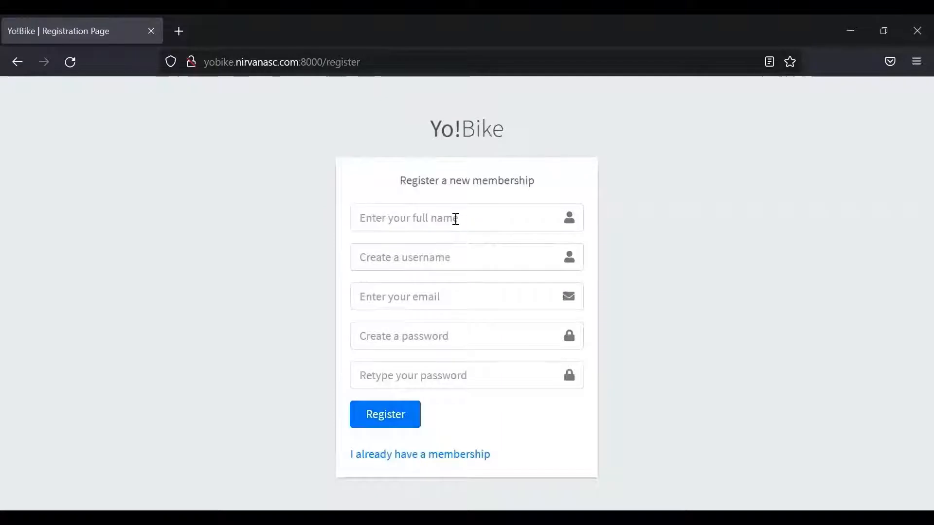
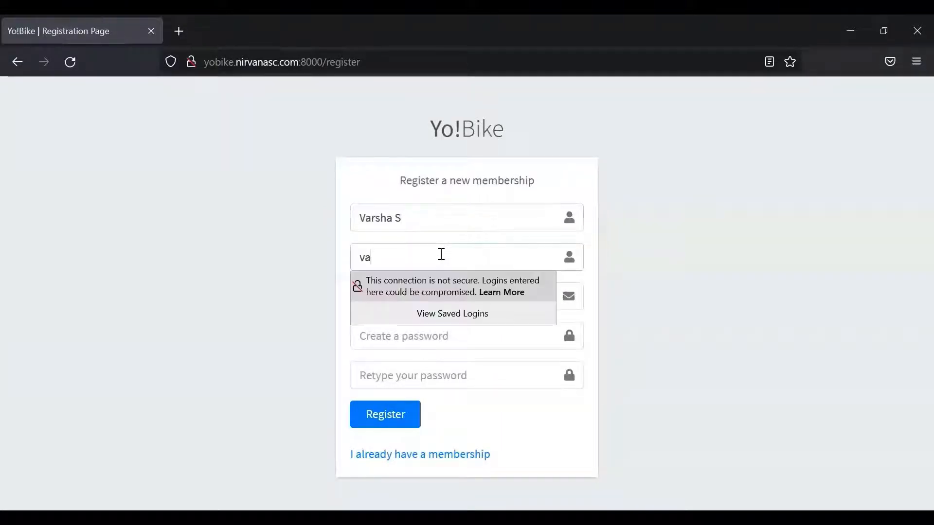
left_click(430, 367)
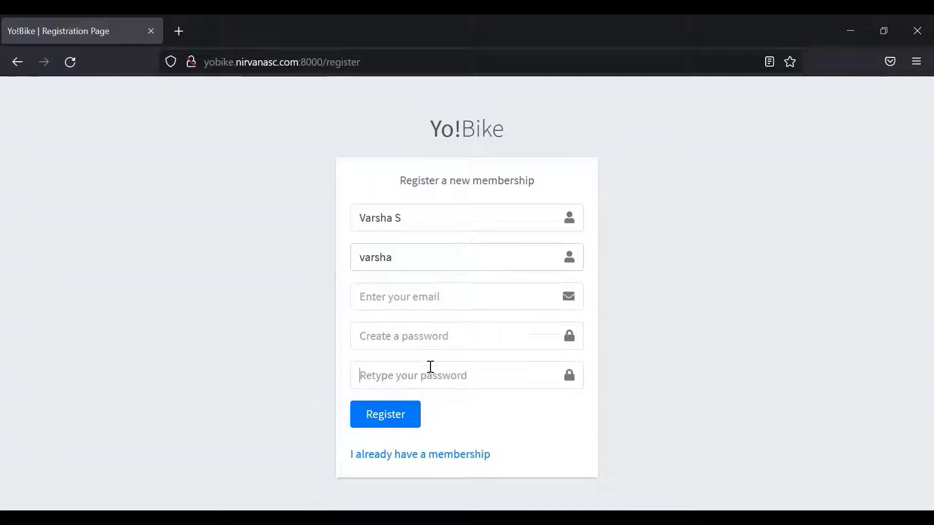
left_click(389, 296)
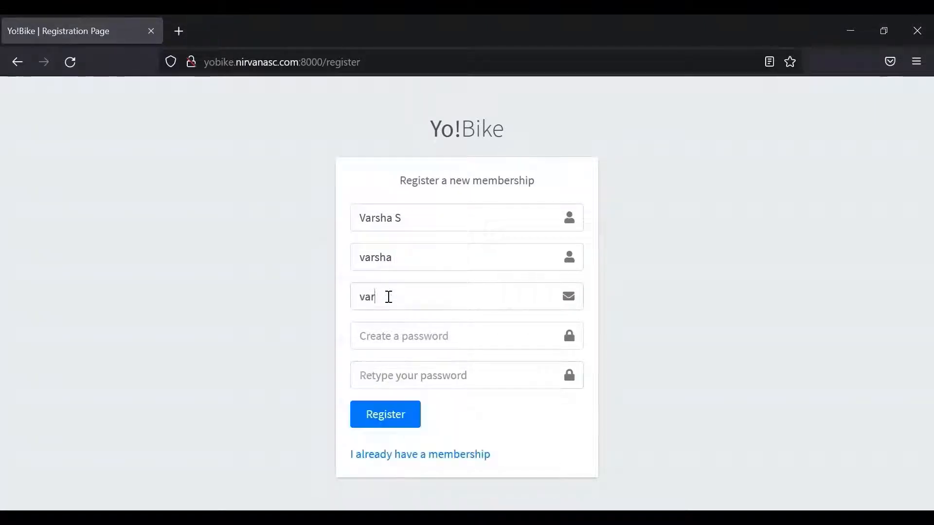
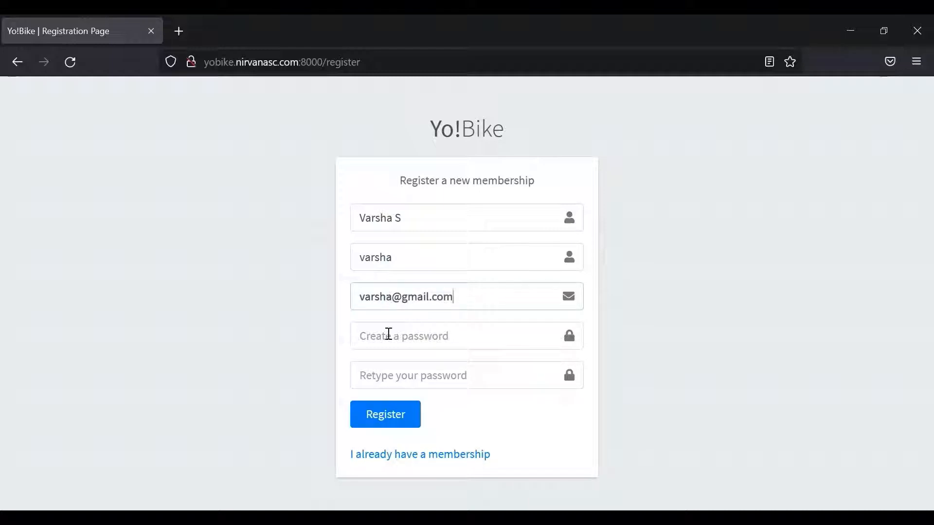
type("123456")
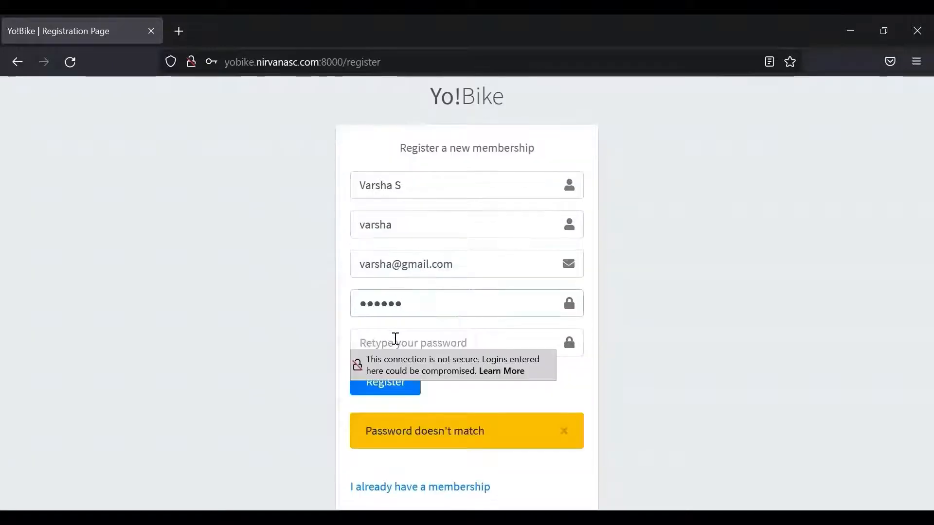
left_click(396, 339)
type("123456")
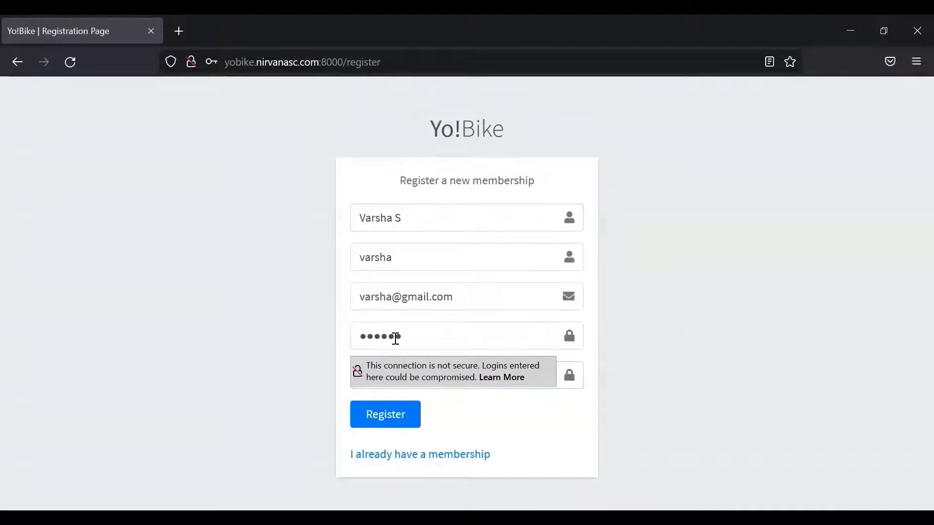
- Submit the registration, decline browser login saving, and acknowledge the success message
left_click(387, 423)
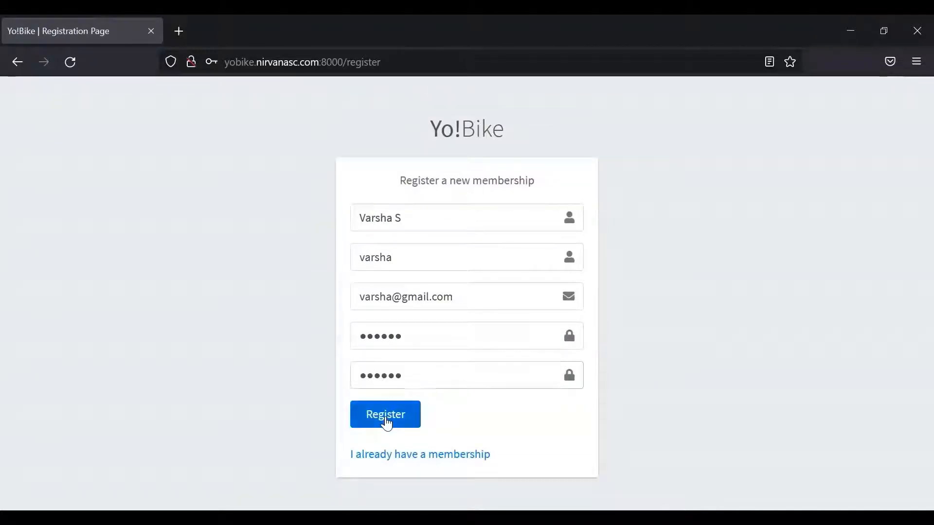
left_click(403, 249)
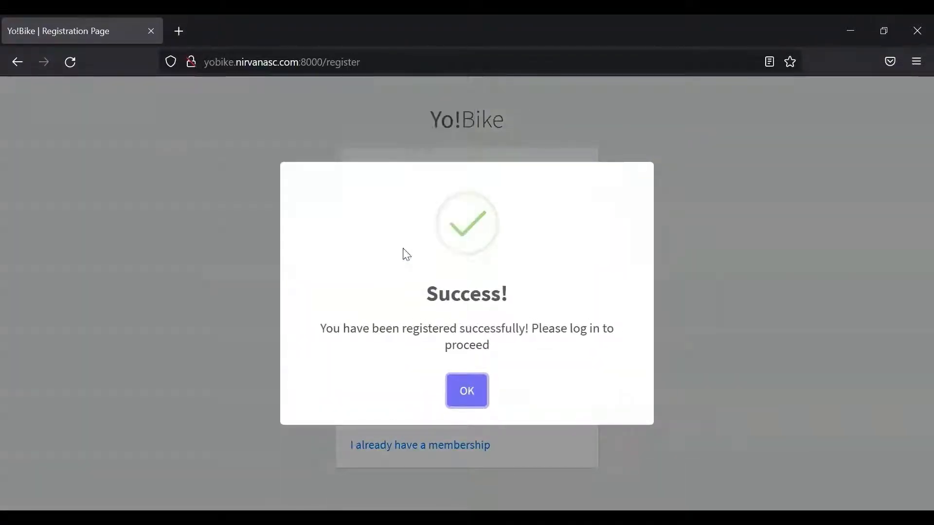
left_click(468, 393)
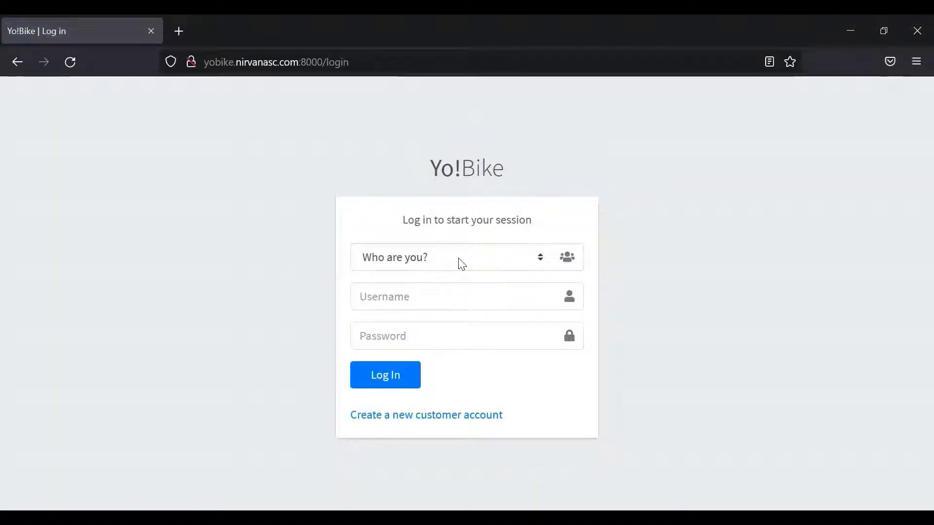
- Log in with the Customer role using the new username and password, declining browser saving
left_click(466, 259)
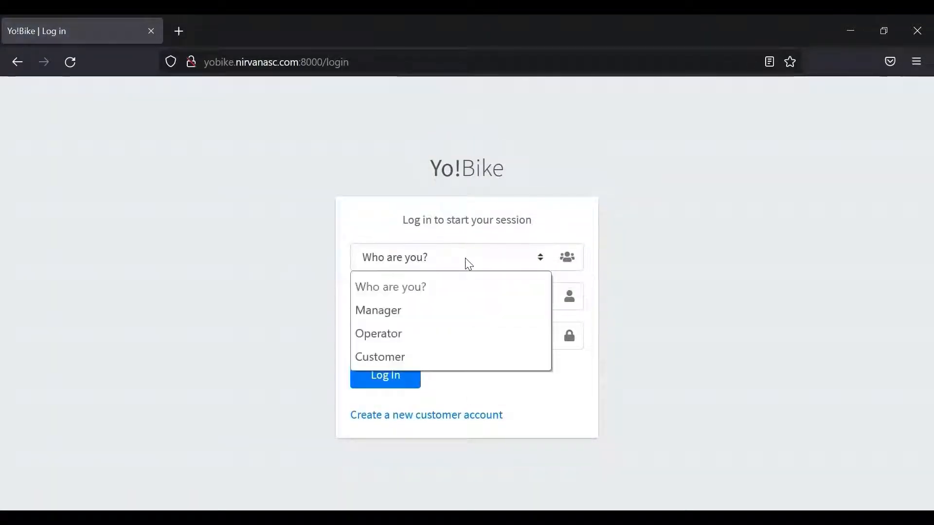
left_click(421, 352)
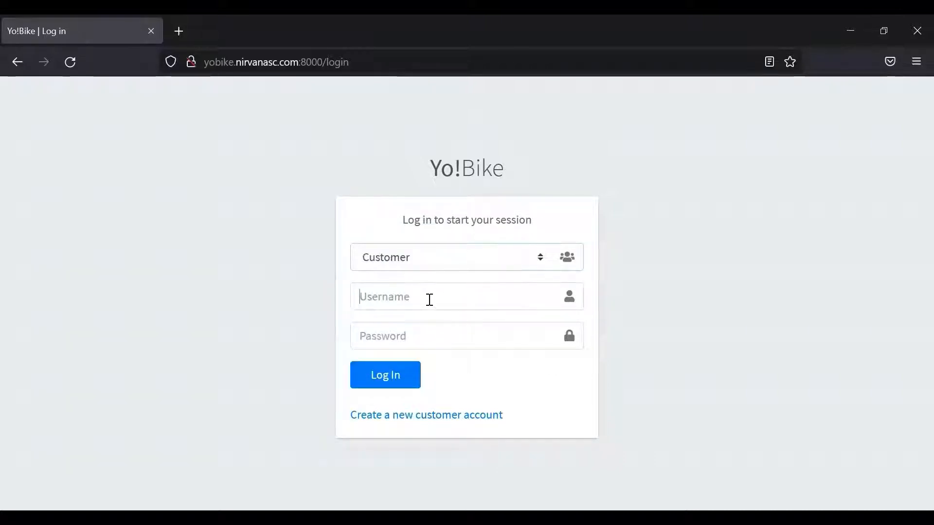
type("varsha")
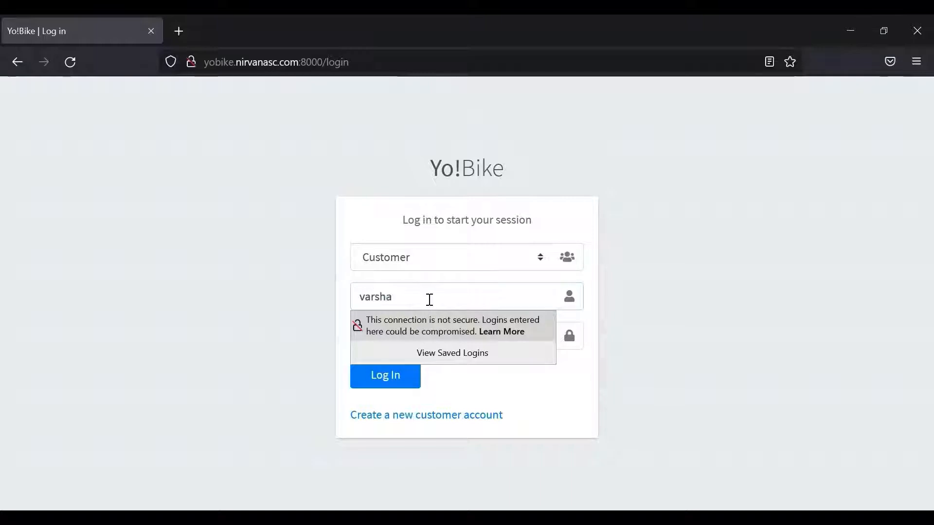
left_click(442, 347)
type("••")
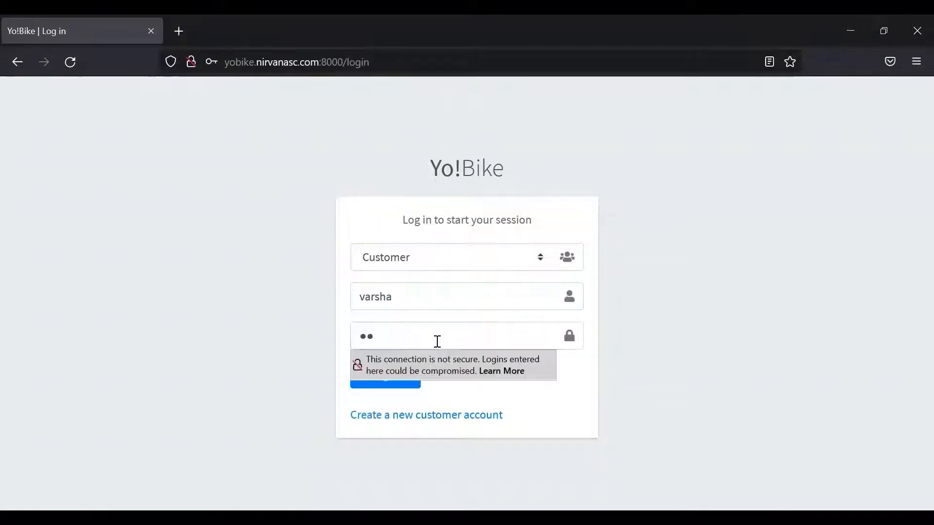
type("••••")
key("Return")
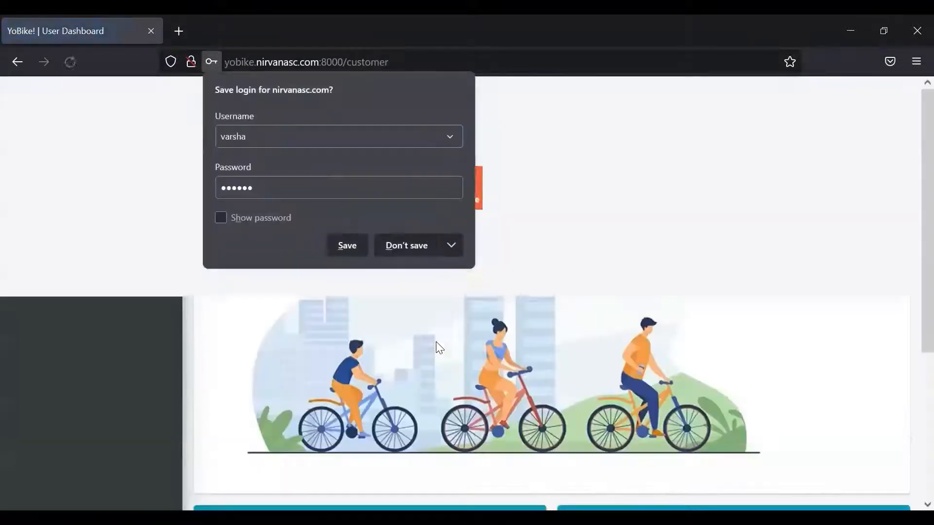
left_click(405, 245)
- Scroll the customer dashboard to view the Search Bike and Rent a Bike panels
scroll(910, 209, "down", 3)
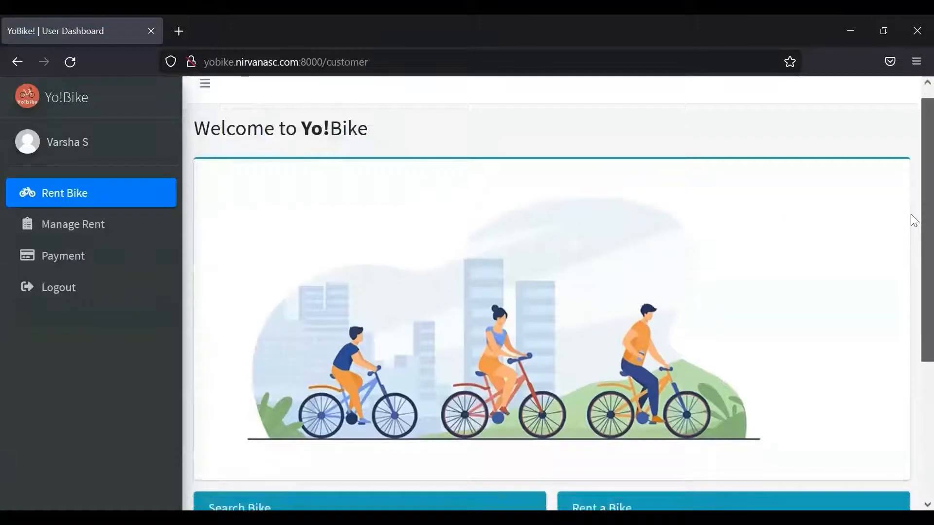
scroll(911, 275, "down", 4)
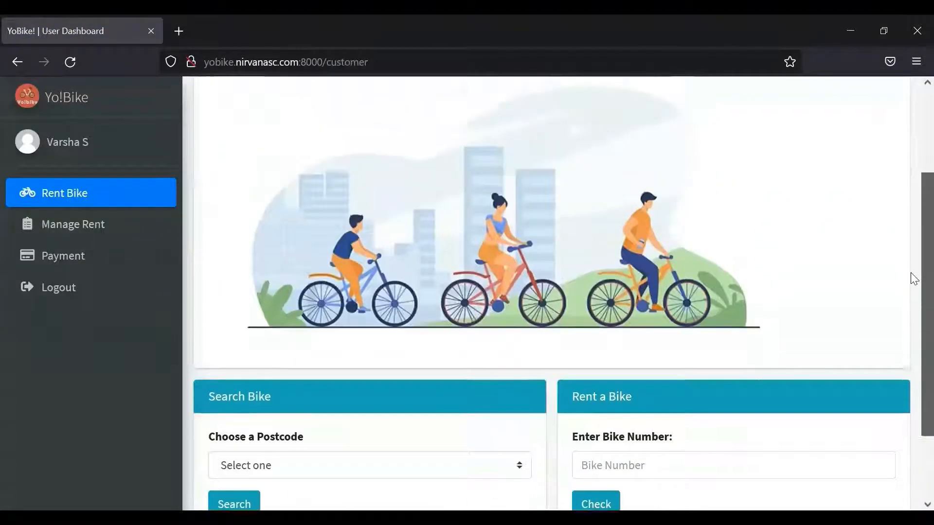
scroll(910, 272, "up", 3)
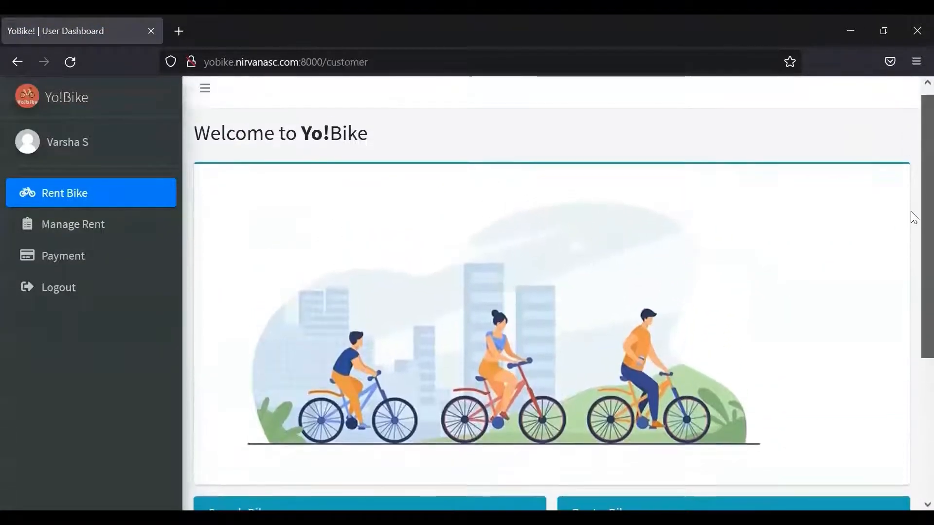
scroll(910, 214, "down", 3)
scroll(912, 285, "down", 3)
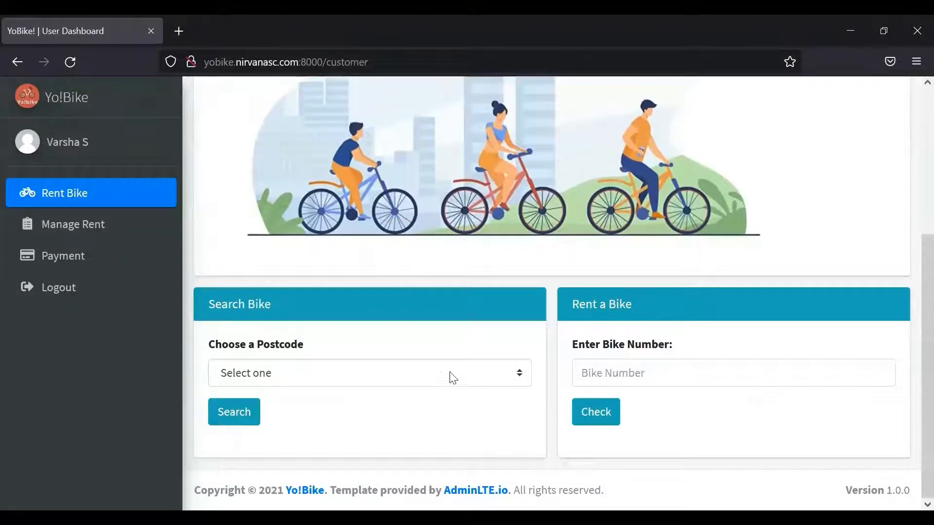
- Search for available bikes in postcode G15 - West End and review the results
left_click(441, 374)
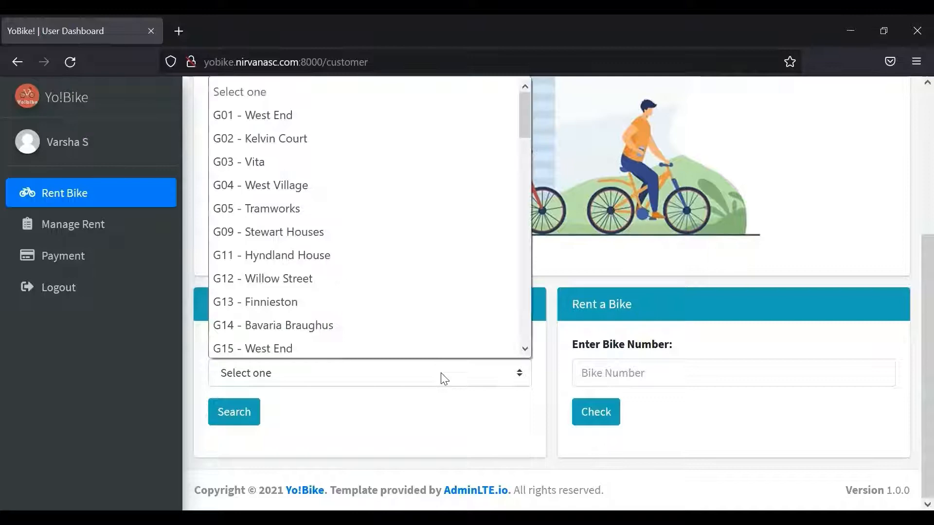
left_click(381, 345)
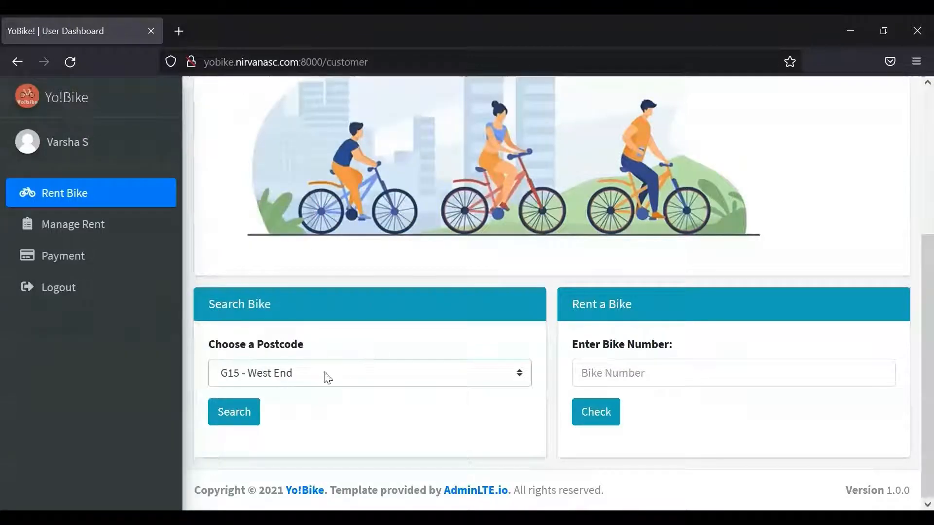
left_click(251, 413)
scroll(911, 335, "down", 1)
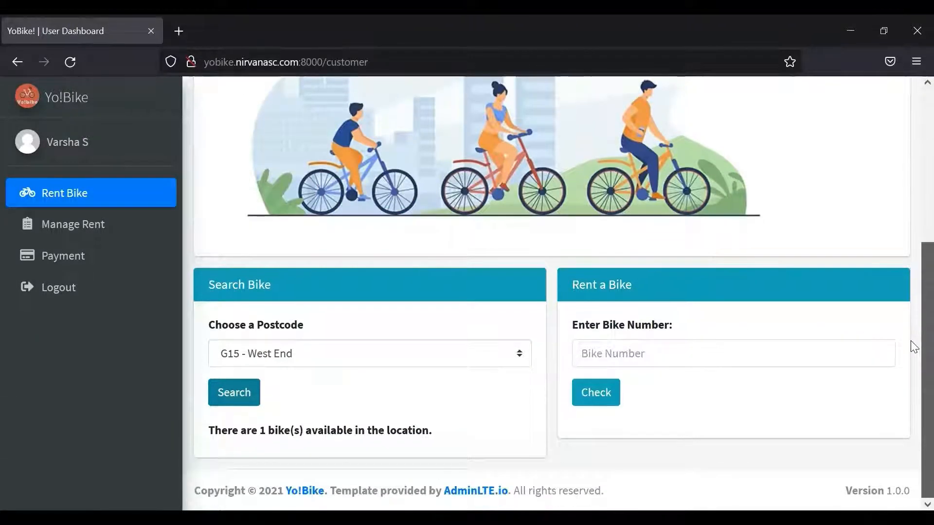
scroll(911, 342, "up", 1)
scroll(911, 348, "down", 1)
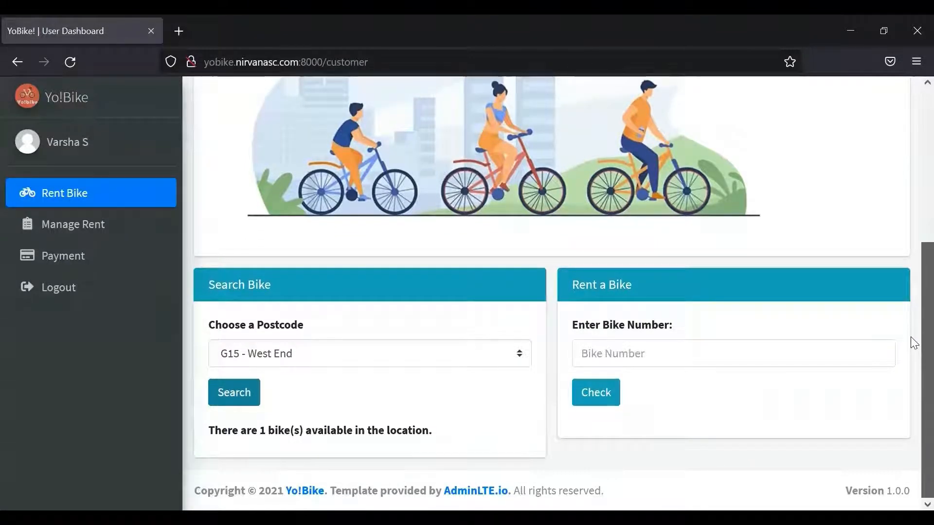
scroll(911, 340, "up", 1)
scroll(911, 319, "down", 1)
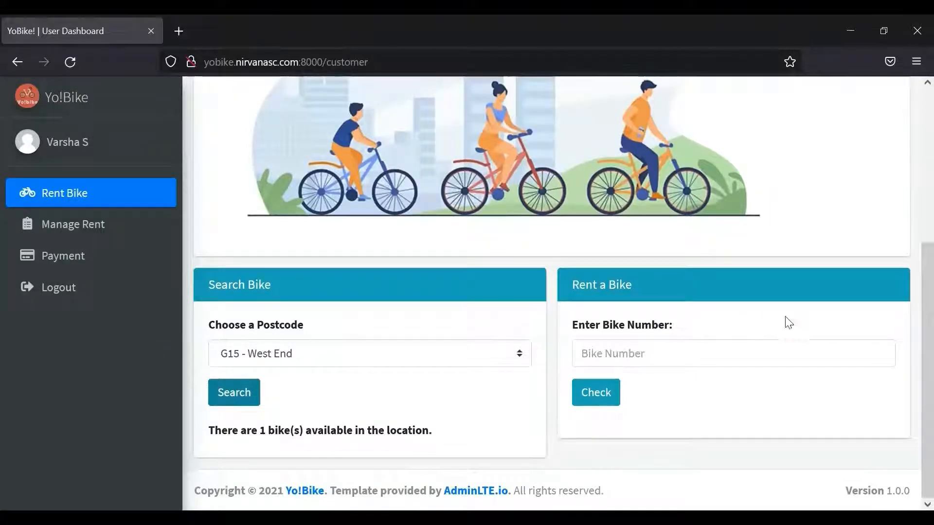
- Check that bike 6 is available and select its unlock PIN for copying
left_click(761, 350)
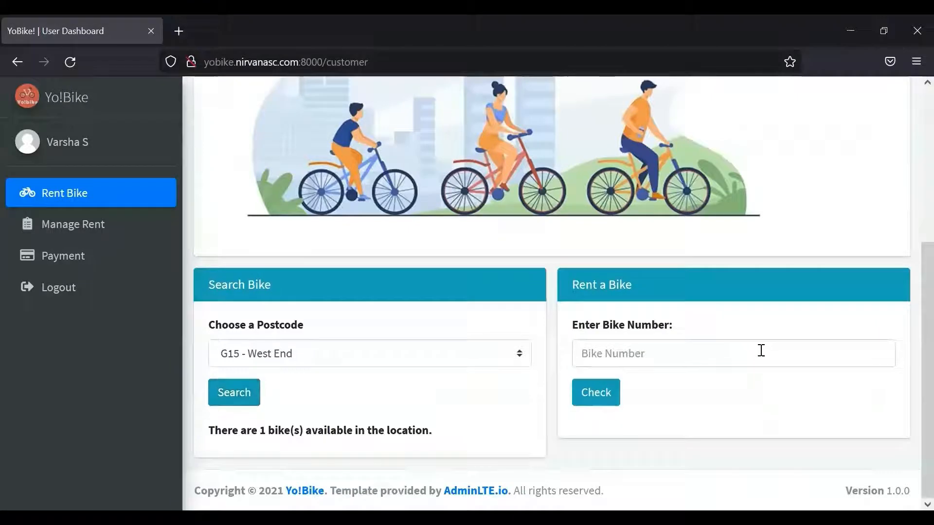
type("6")
left_click(593, 395)
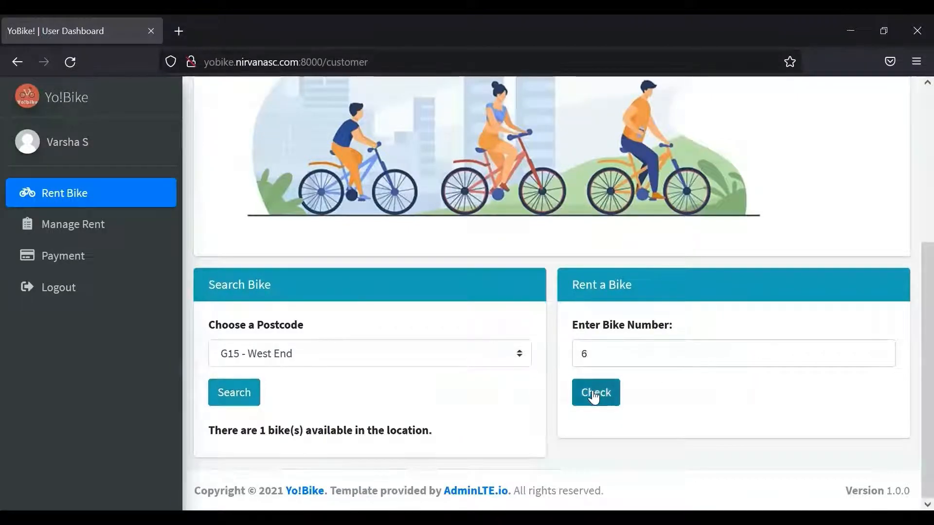
scroll(910, 350, "down", 2)
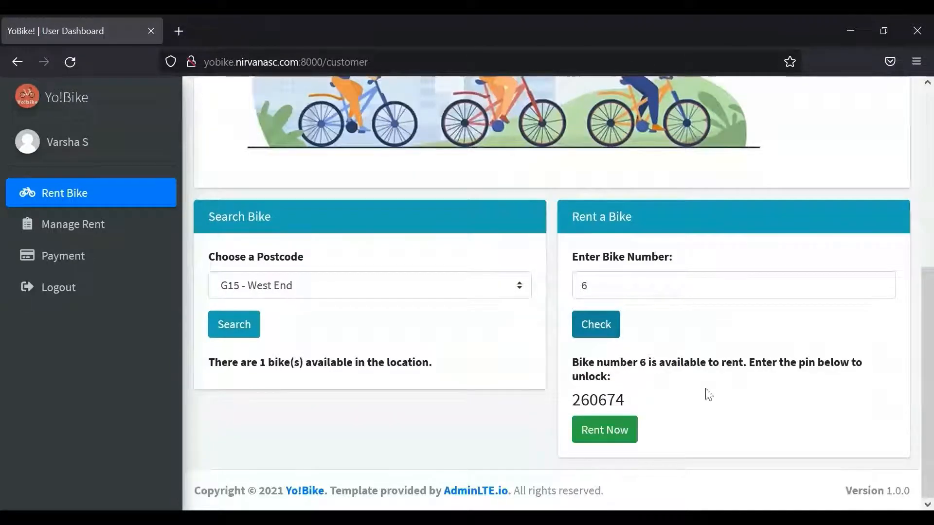
left_click_drag(637, 404, 570, 405)
key("ctrl+c")
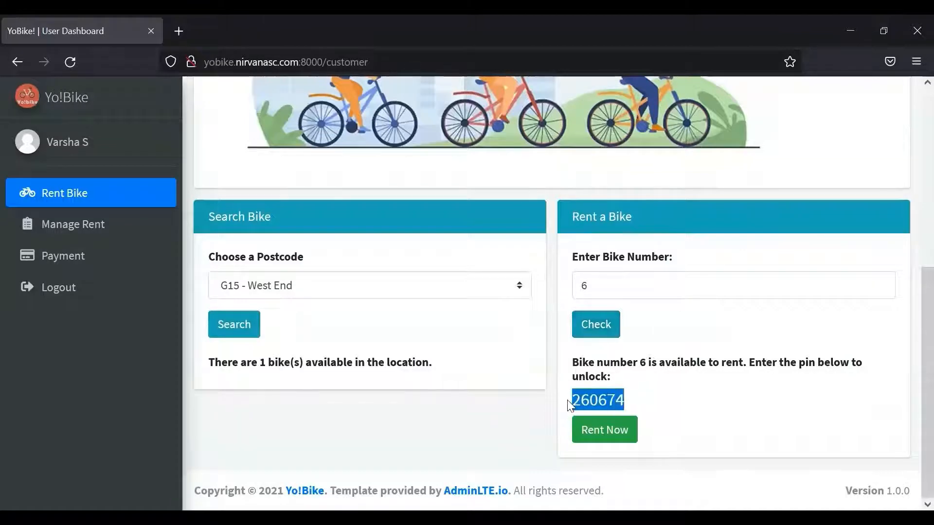
- Rent bike 6 and activate it with the pasted unlock PIN
left_click(624, 430)
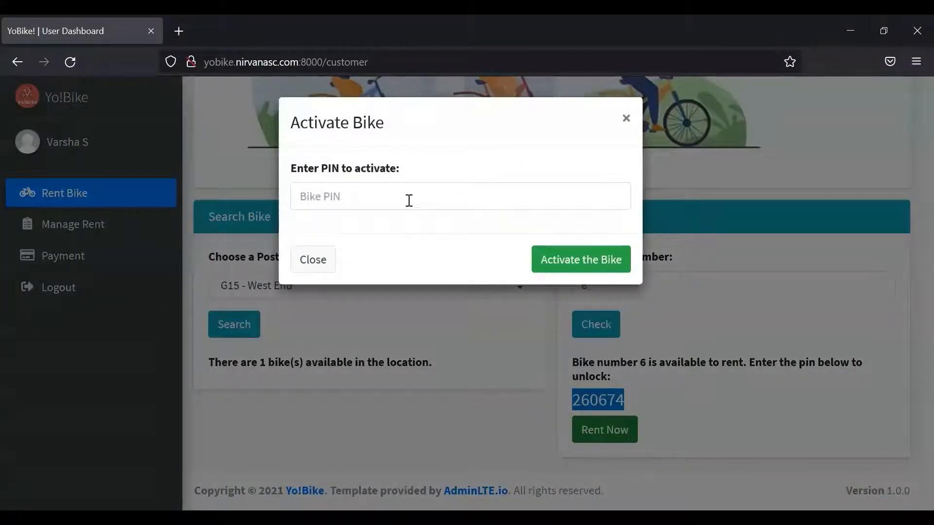
left_click(408, 200)
key("ctrl+v")
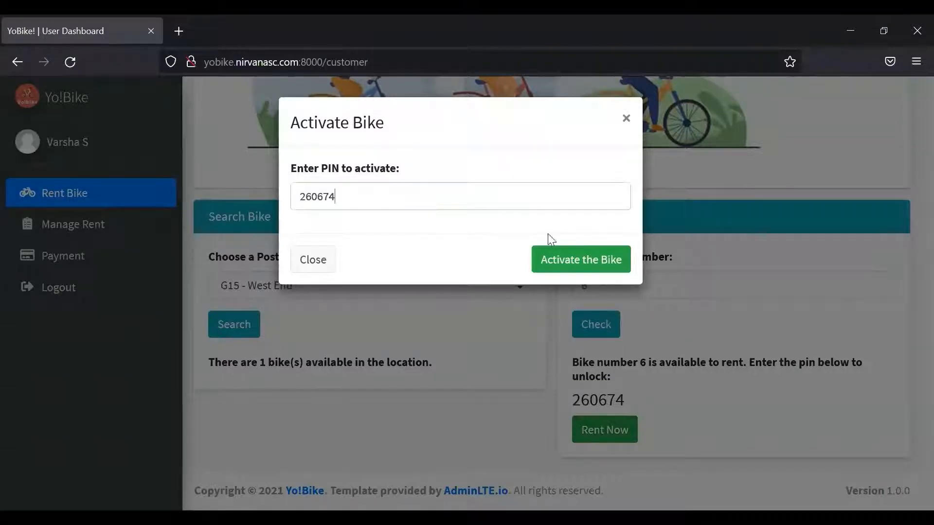
left_click(581, 259)
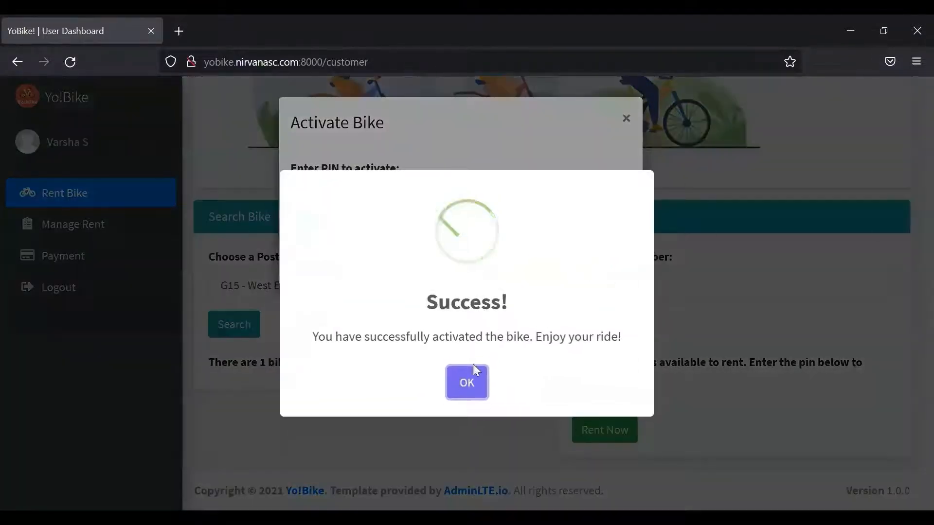
left_click(466, 382)
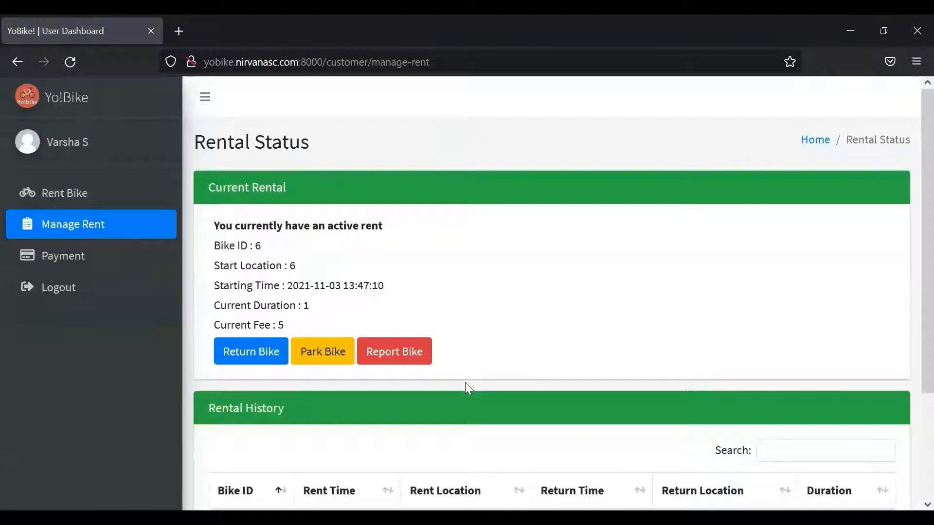
- Park the rented bike 6 and dismiss the parking confirmation
scroll(911, 238, "down", 2)
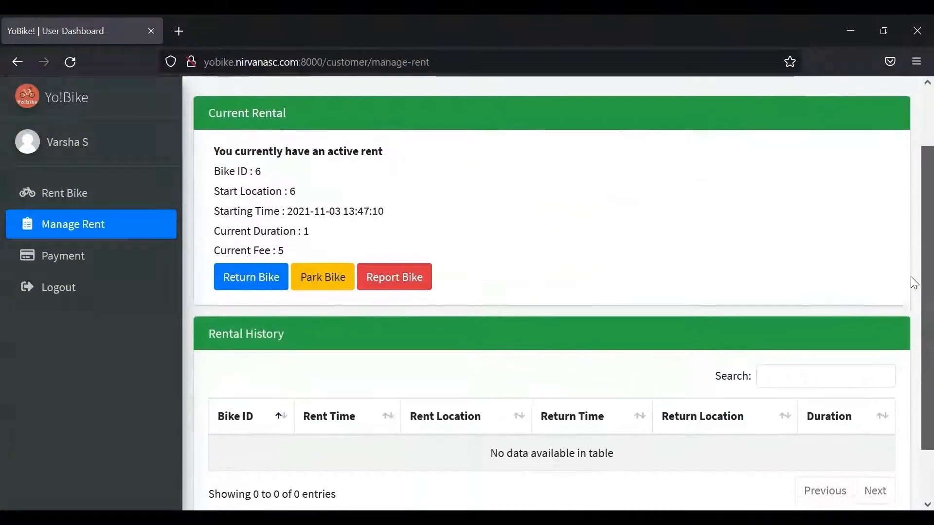
scroll(912, 263, "up", 1)
scroll(911, 239, "up", 2)
scroll(910, 243, "down", 2)
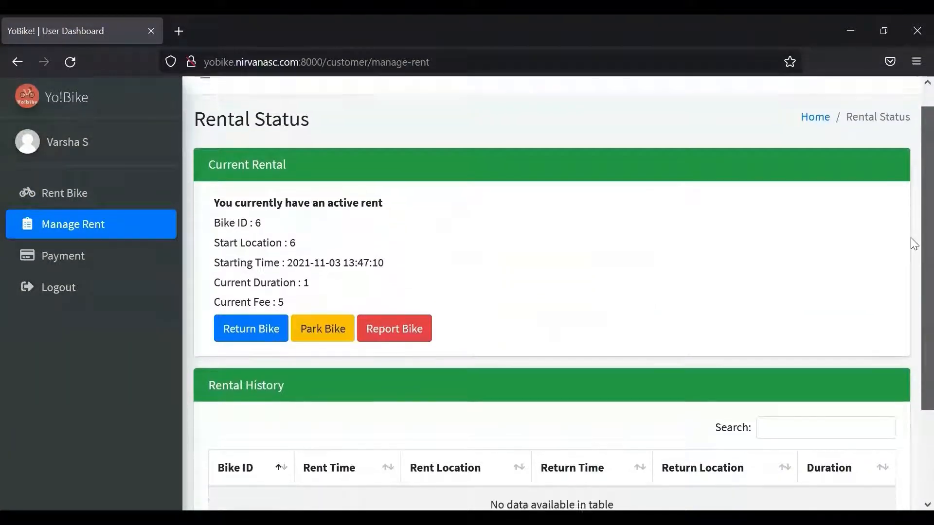
mouse_move(911, 253)
left_mouse_down()
mouse_move(913, 278)
mouse_move(910, 235)
mouse_move(910, 286)
mouse_move(910, 250)
mouse_move(911, 284)
mouse_move(913, 268)
left_mouse_up()
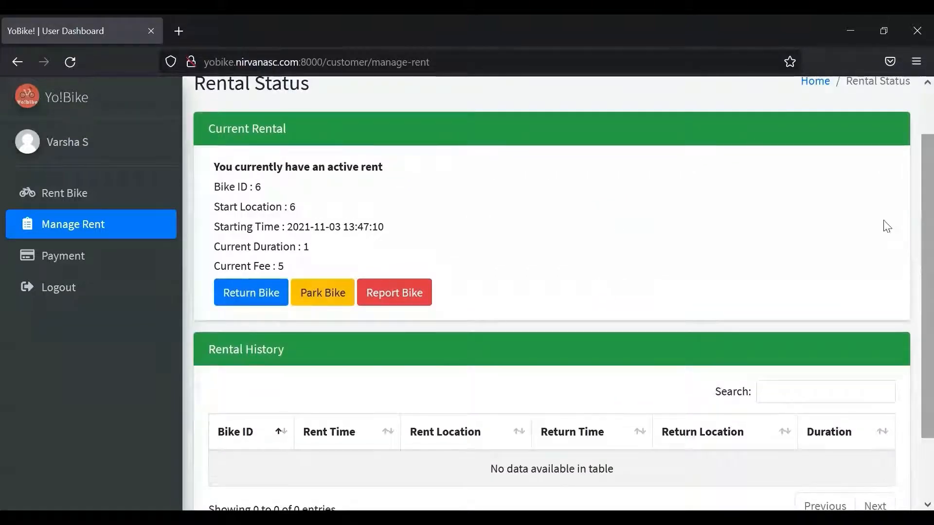
left_click(323, 293)
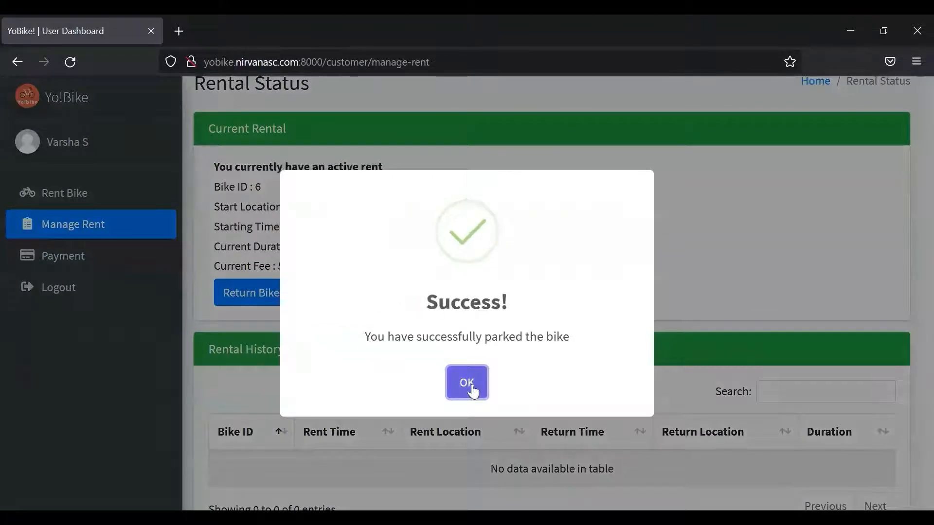
left_click(472, 385)
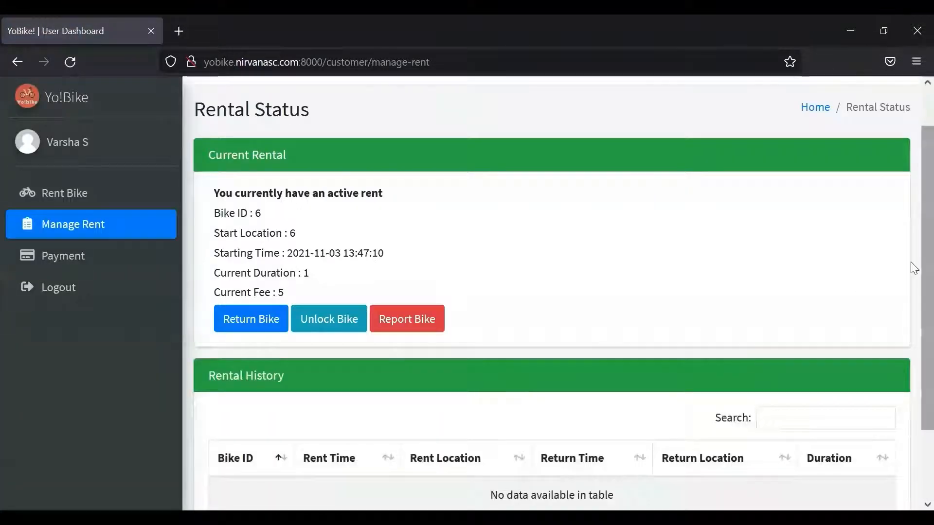
- Unlock bike 6 again by entering its unlock PIN
scroll(914, 290, "down", 1)
left_click(337, 272)
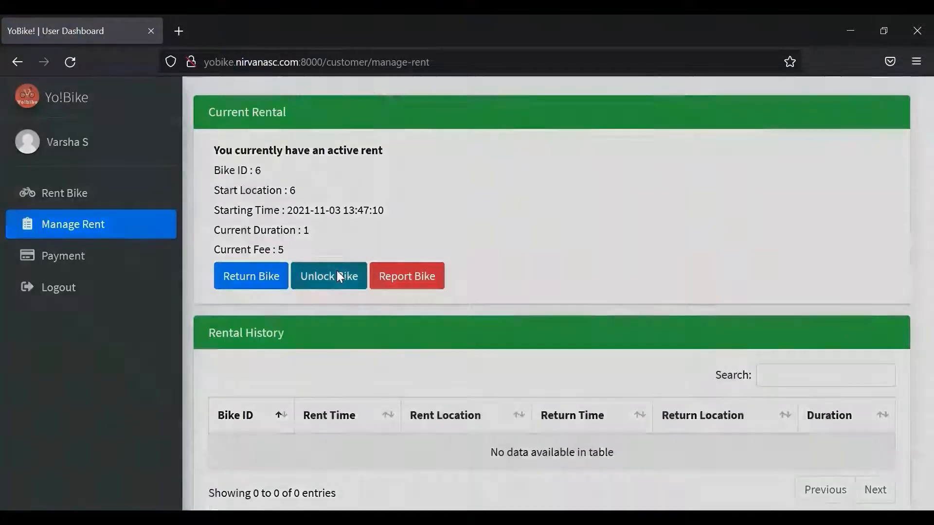
type("260674")
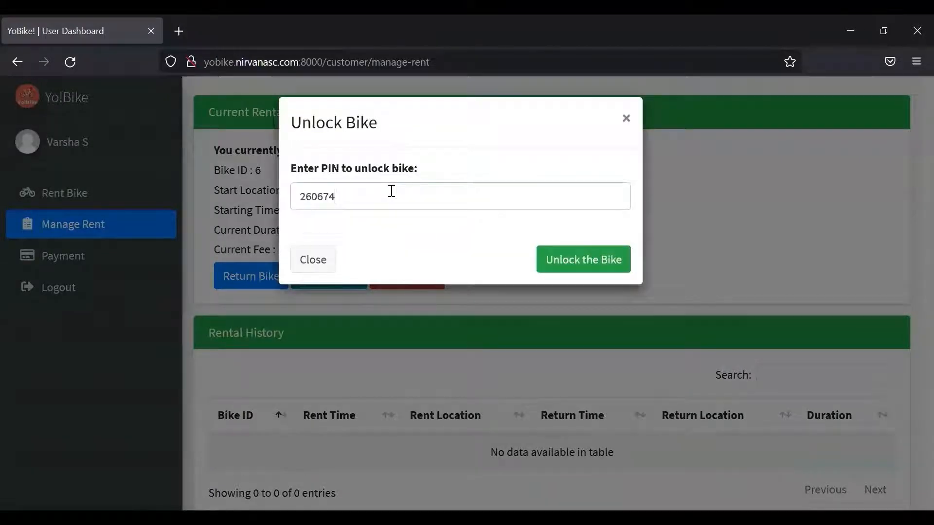
left_click(594, 267)
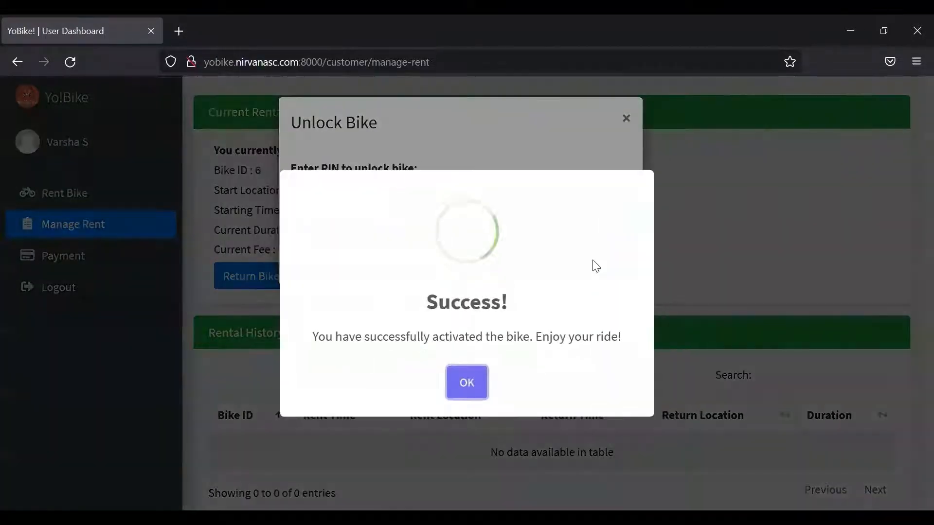
- Dismiss the unlock confirmation and review bike 6's active rent with current fee 5
left_click(466, 384)
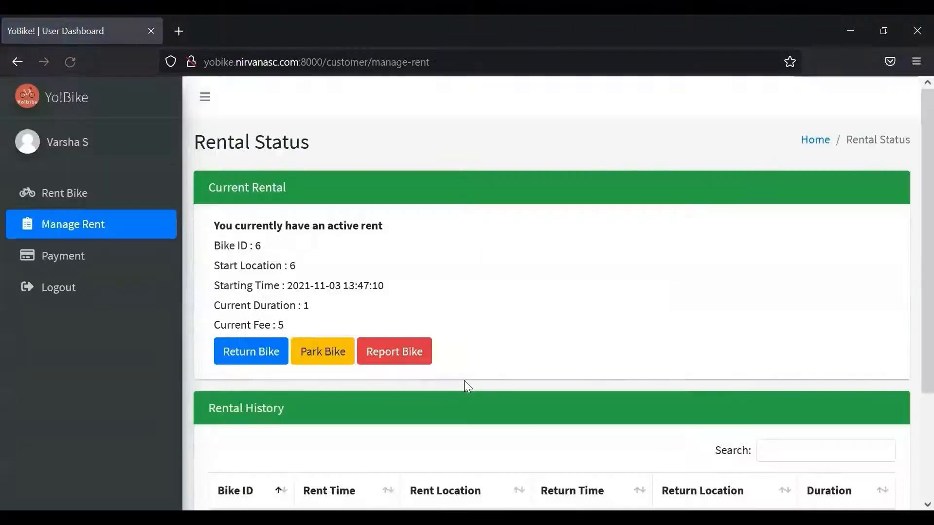
scroll(912, 214, "down", 2)
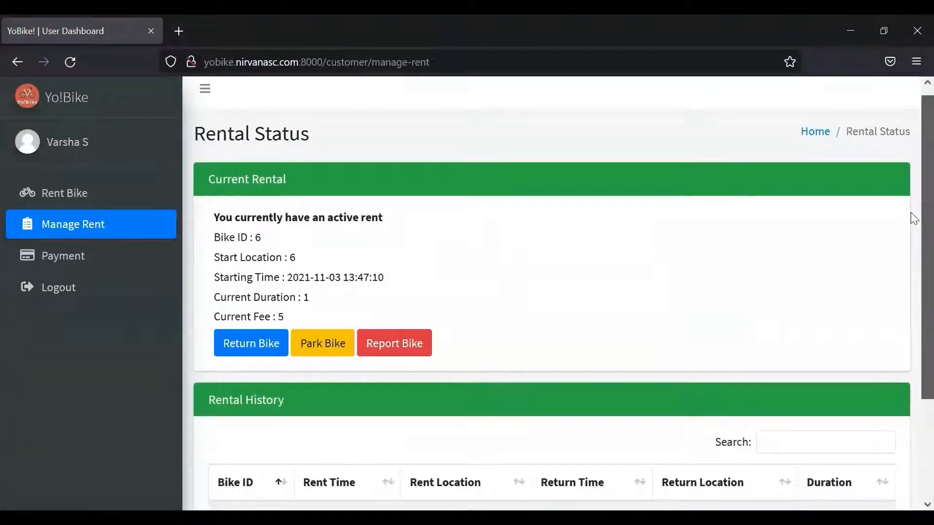
scroll(911, 234, "up", 1)
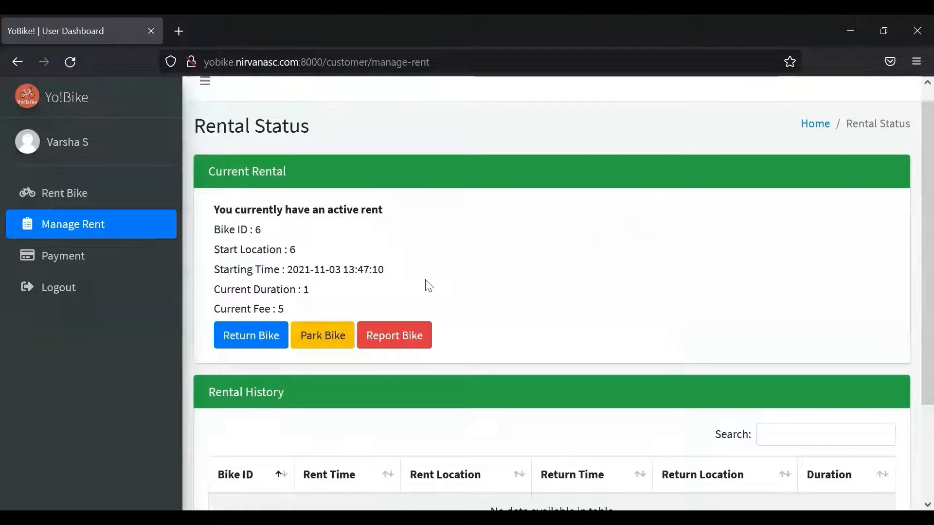
- Report bike 6 with condition Chain broken and details 'chain broken'
left_click(378, 333)
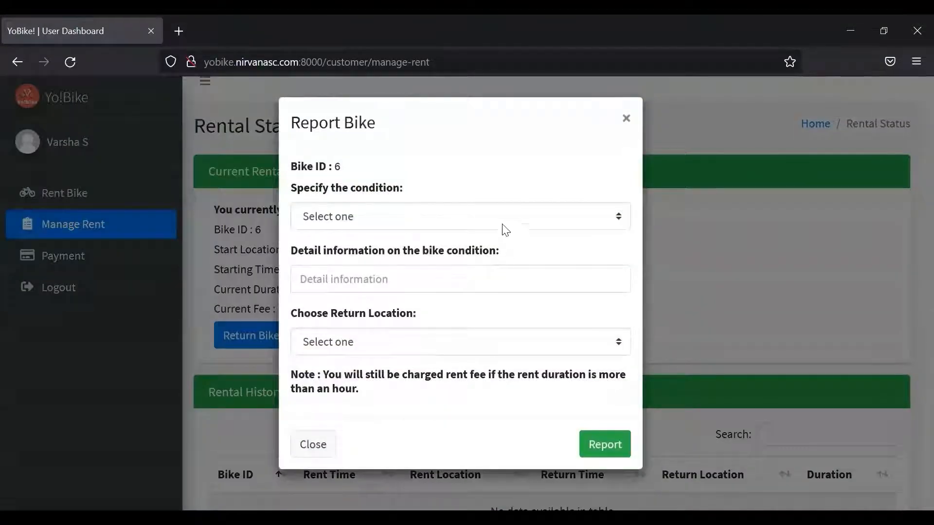
left_click(484, 220)
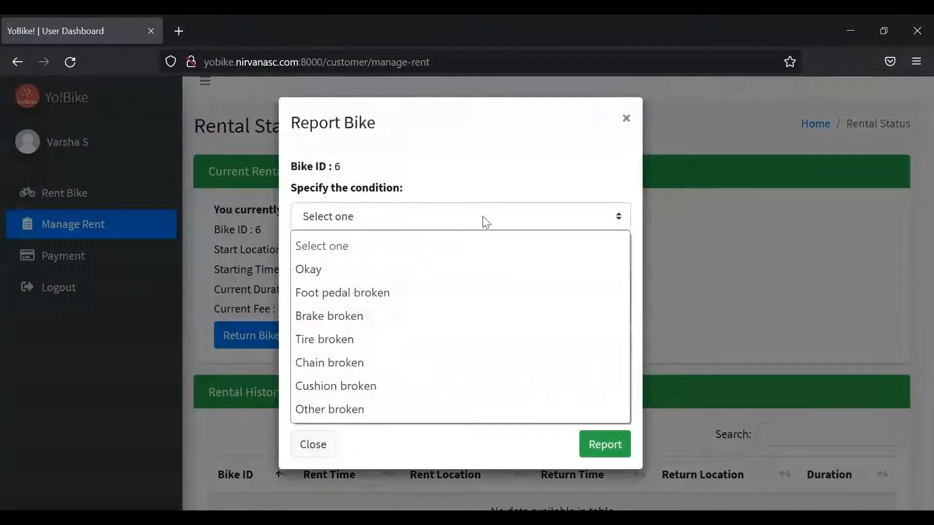
left_click(360, 367)
type("chao")
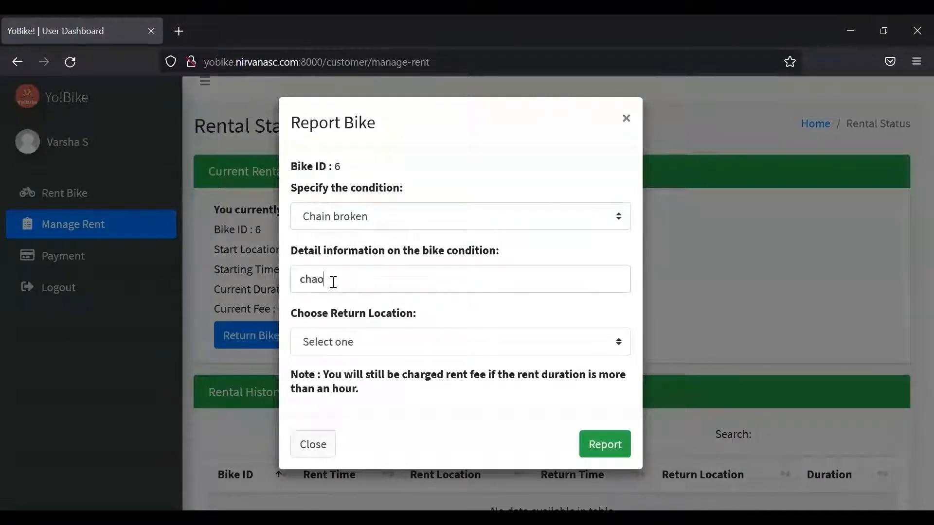
key("BackSpace")
type("in brp")
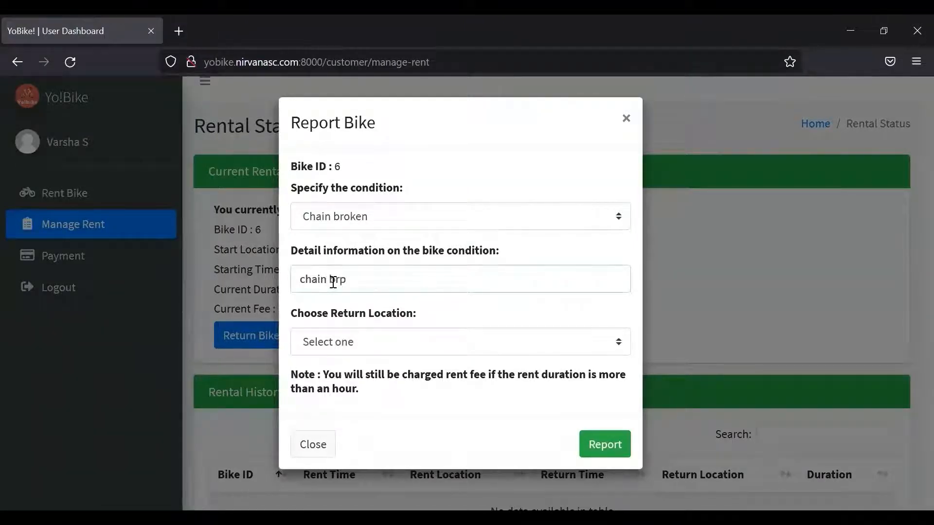
key("BackSpace")
type("oken")
- Set G13 - Finnieston as the return location and submit the broken-bike report
left_click(323, 346)
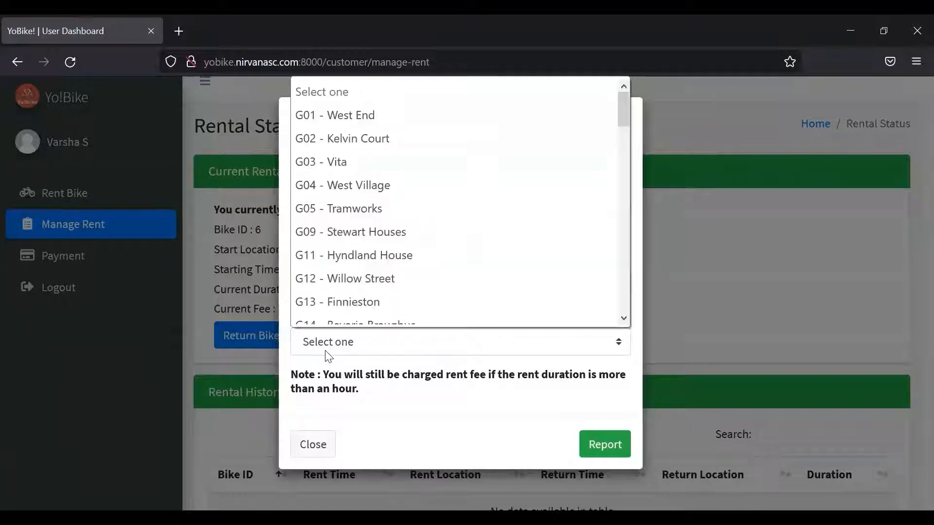
left_click(369, 290)
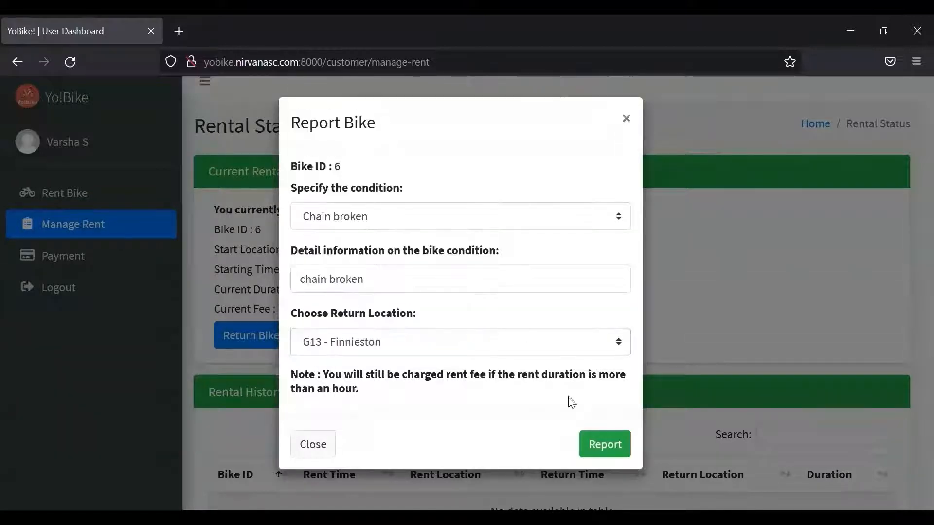
left_click(603, 445)
left_click(465, 395)
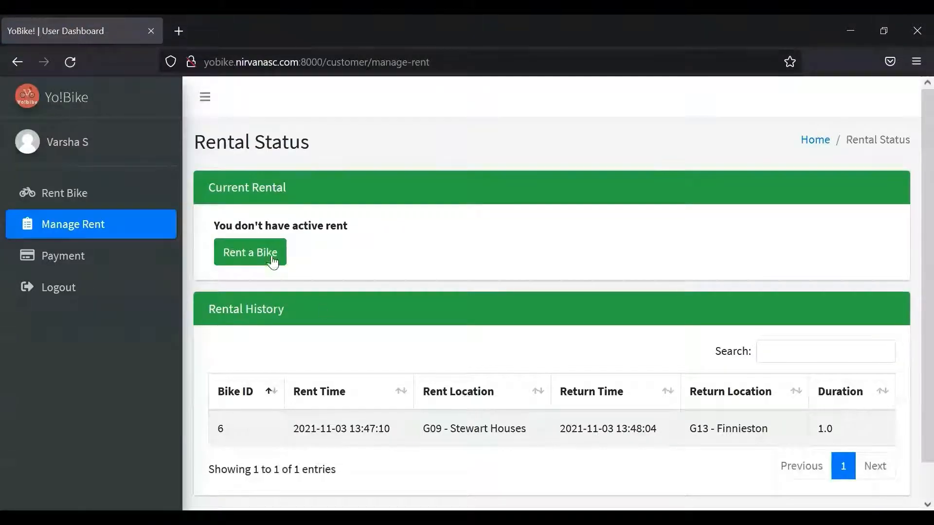
left_click(95, 193)
- Check that bike 10 is available and select its unlock PIN for copying
scroll(910, 378, "down", 5)
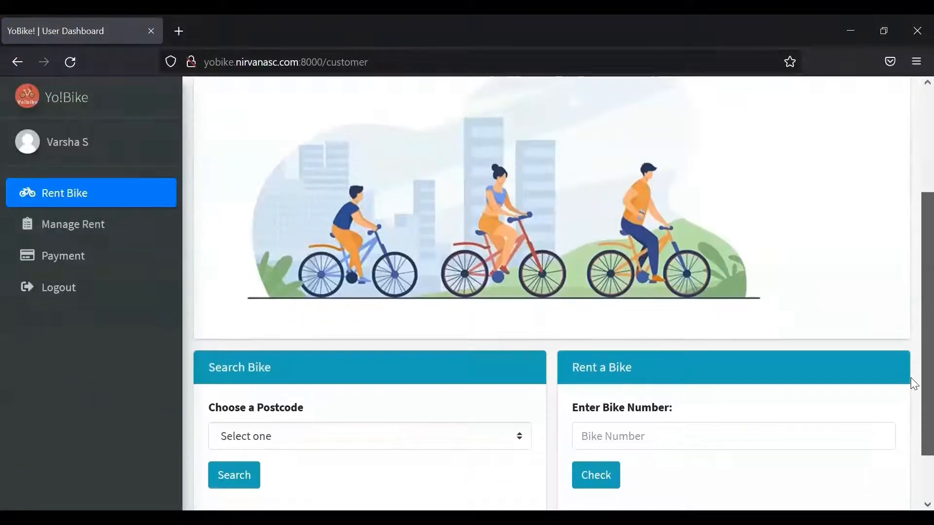
left_click(692, 377)
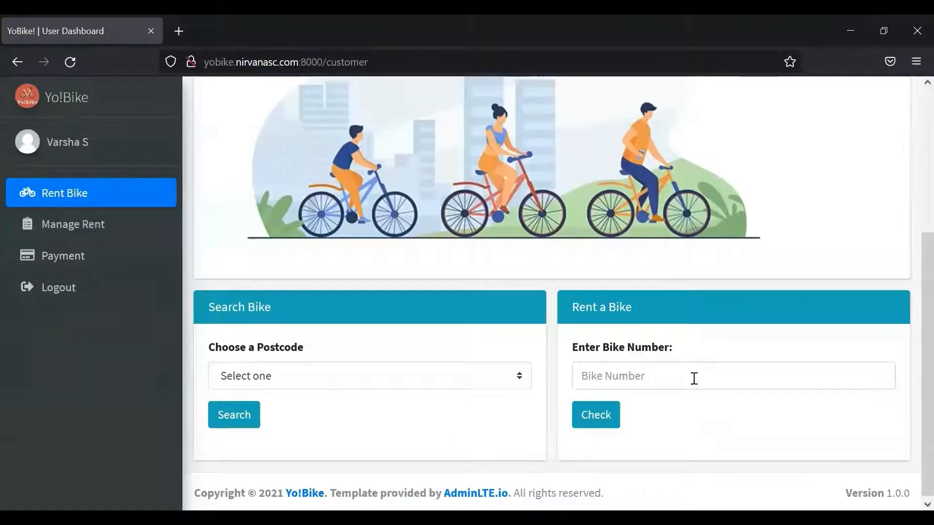
type("10")
left_click(607, 417)
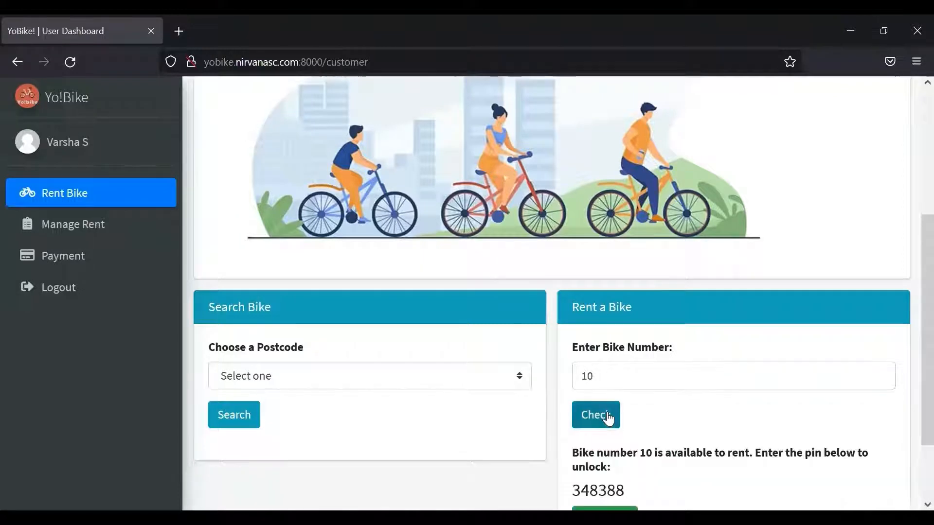
left_click_drag(625, 490, 571, 490)
key("ctrl+c")
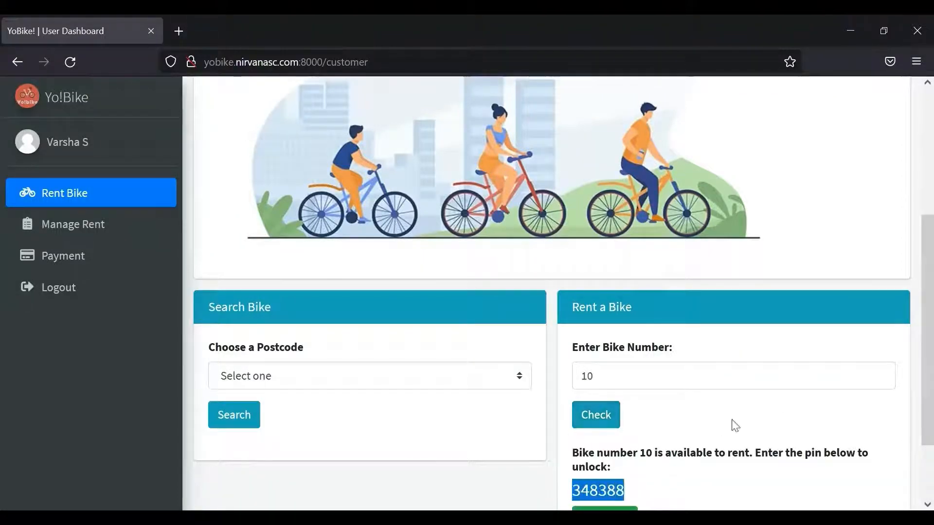
- Rent bike 10 and activate it with the pasted unlock PIN
scroll(911, 355, "down", 3)
left_click(615, 435)
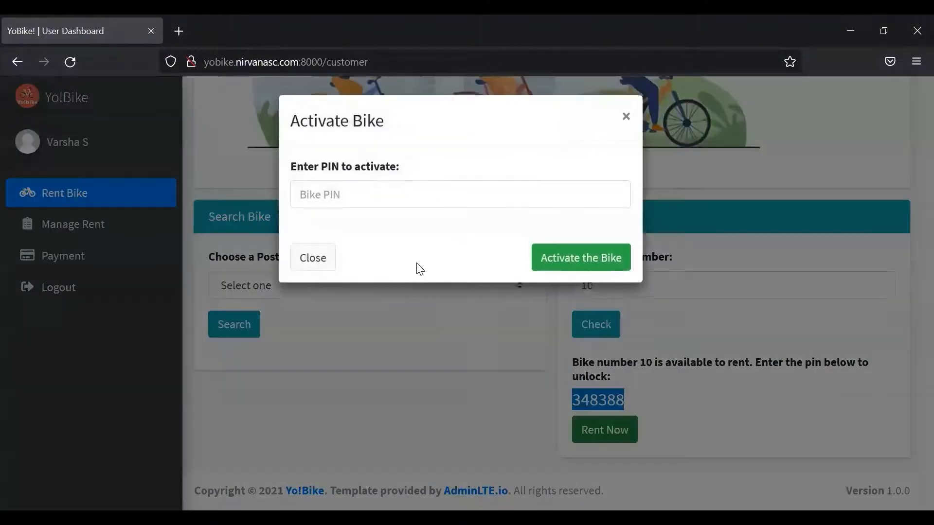
left_click(360, 202)
key("ctrl+v")
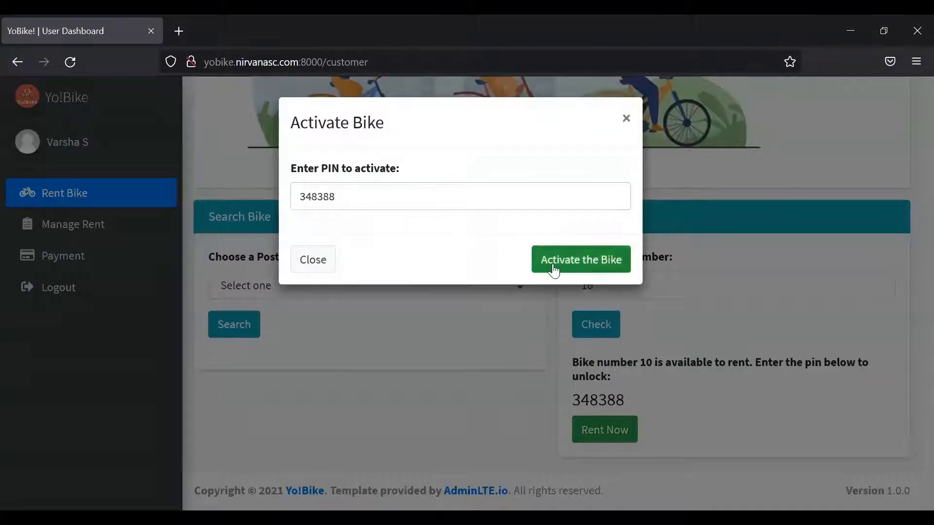
left_click(553, 271)
left_click(466, 381)
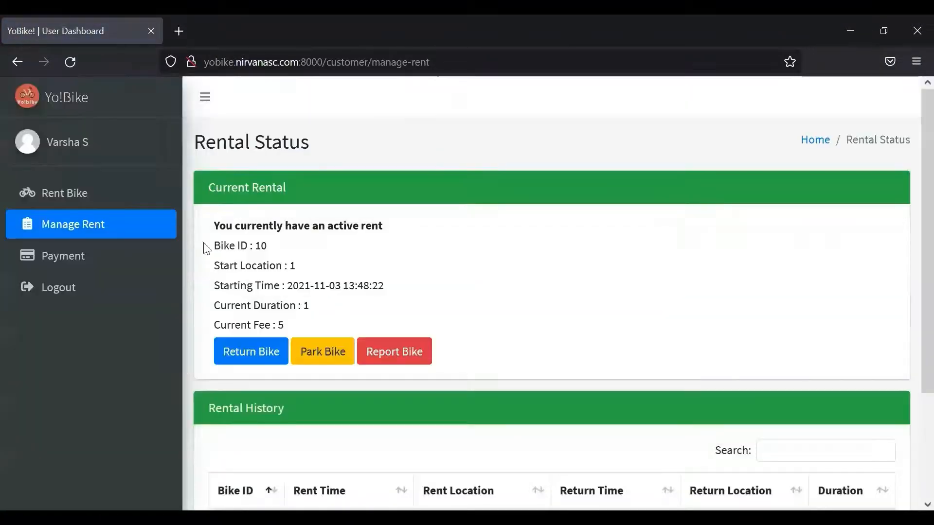
- Return bike 10 at G12 - Willow Street and acknowledge the success message
left_click(256, 352)
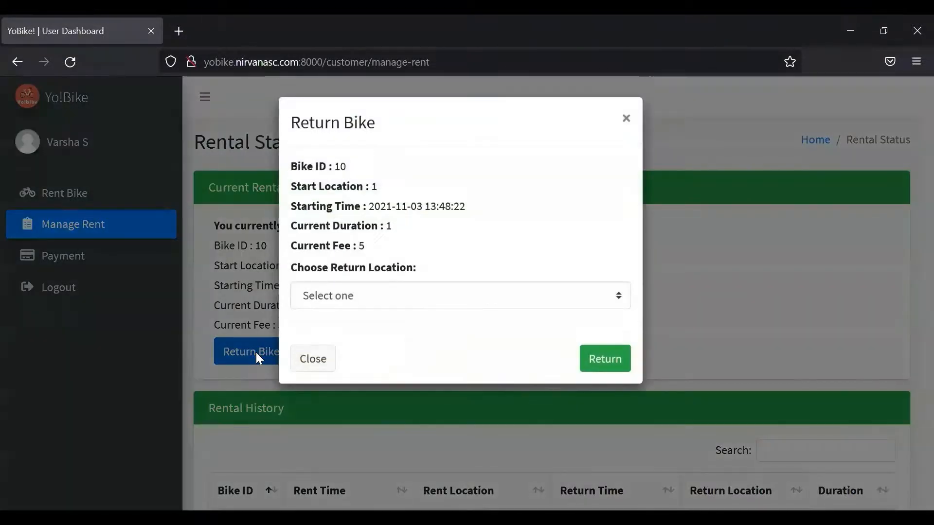
left_click(425, 296)
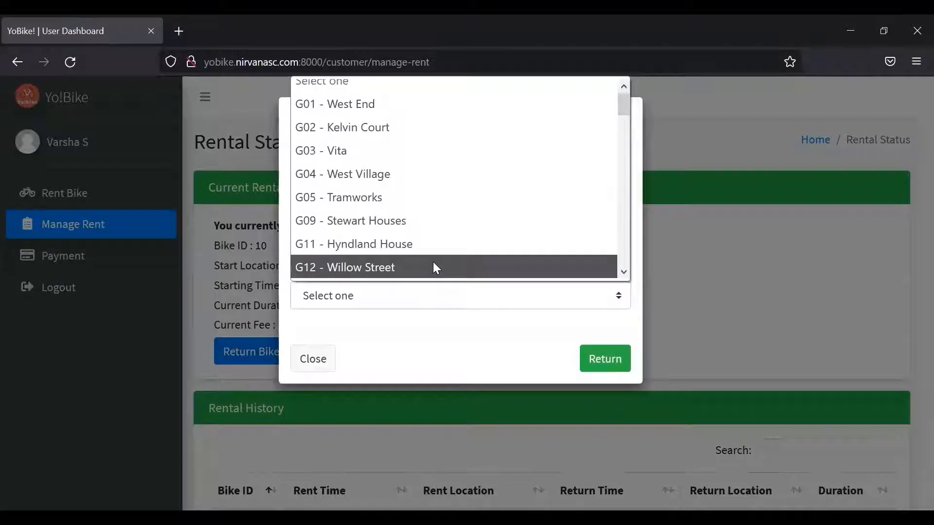
left_click(434, 266)
left_click(598, 368)
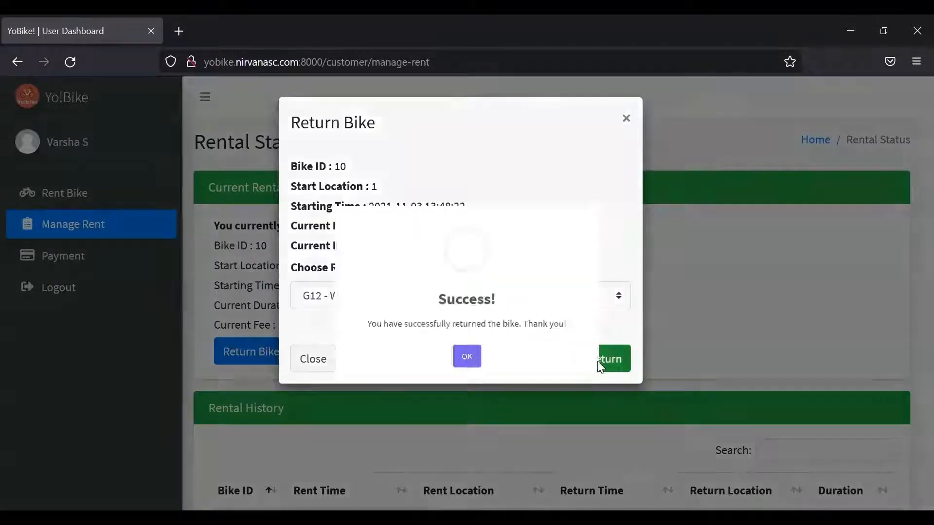
left_click(476, 382)
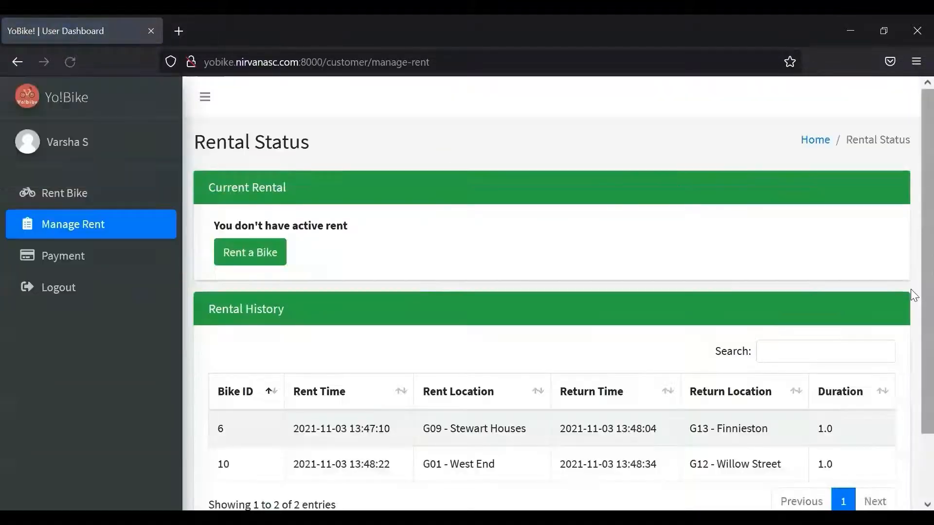
scroll(912, 379, "down", 2)
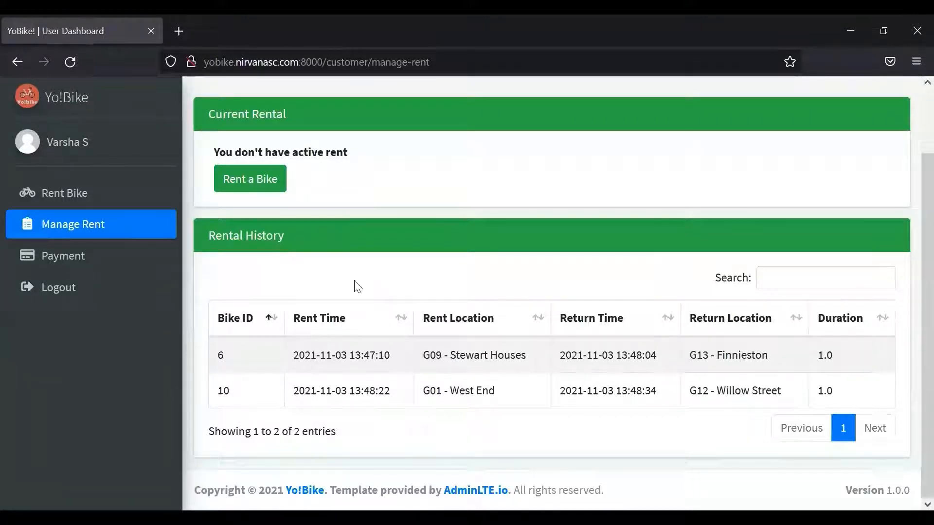
- Go to the Payment page and review the outstanding invoices and credit balance
left_click(105, 267)
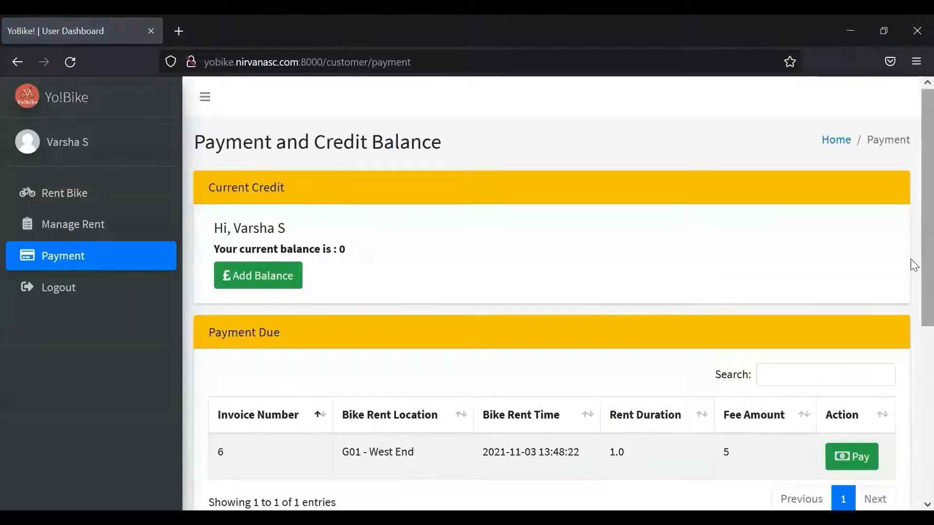
scroll(911, 259, "down", 2)
scroll(911, 306, "up", 1)
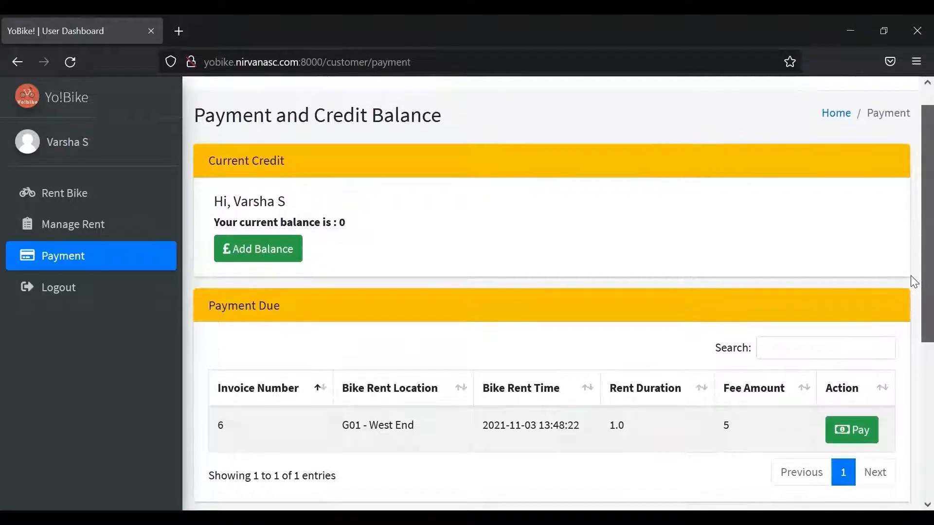
scroll(910, 277, "down", 1)
scroll(912, 311, "up", 1)
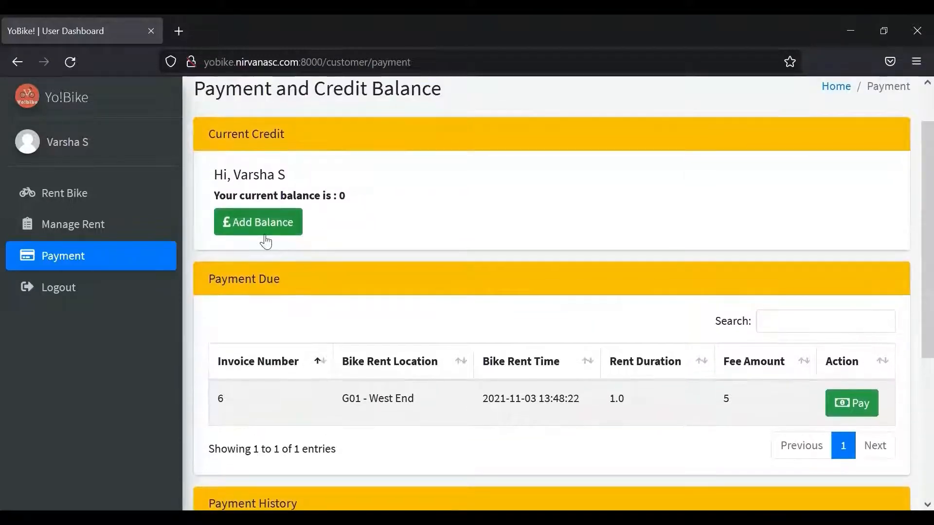
- Pay invoice 6's fee of 5 using the Card option and acknowledge the success
left_click(840, 404)
left_click(398, 323)
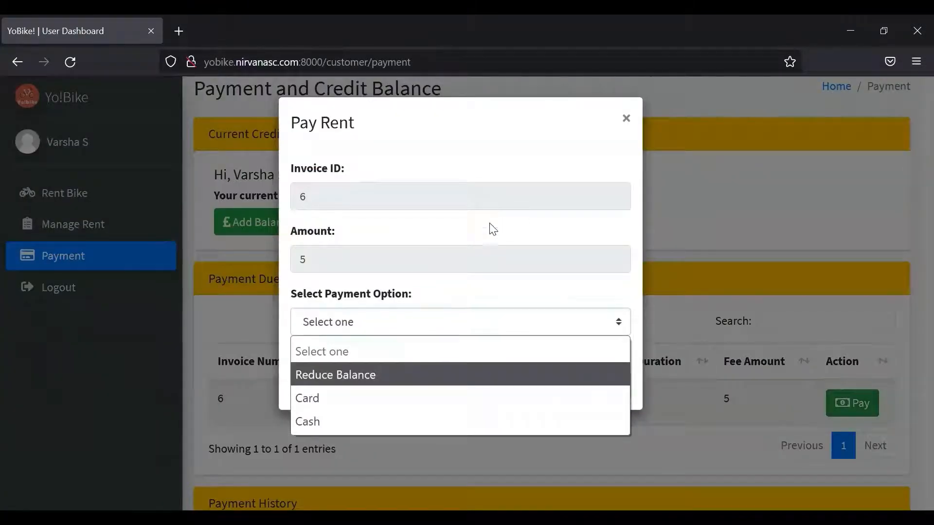
left_click(489, 247)
left_click(423, 324)
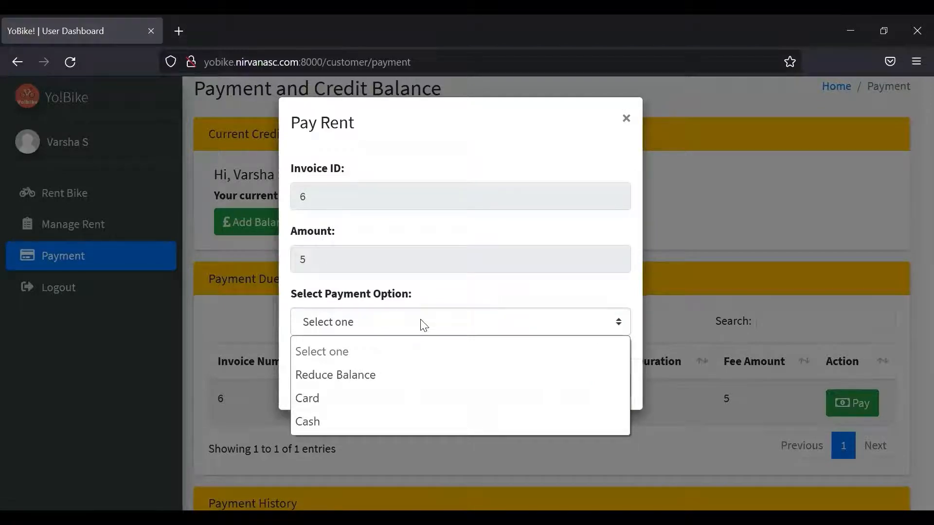
left_click(403, 399)
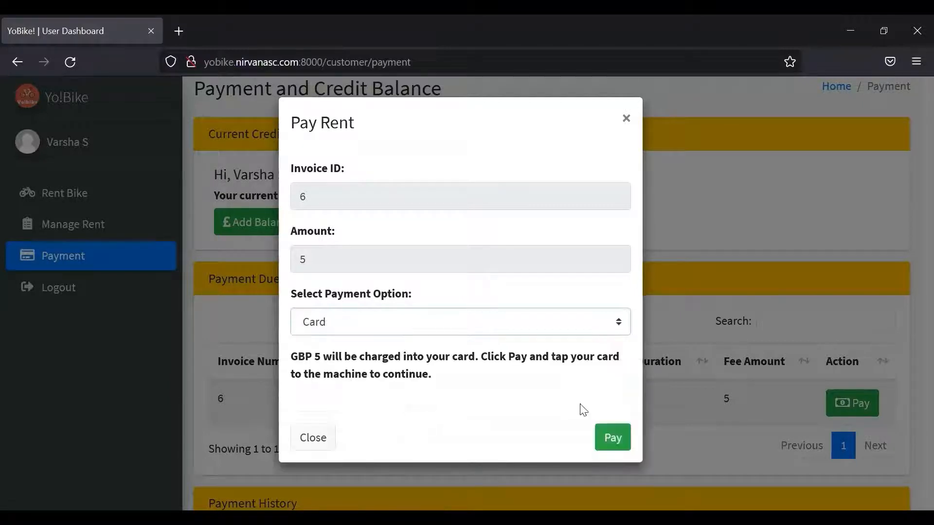
left_click(611, 440)
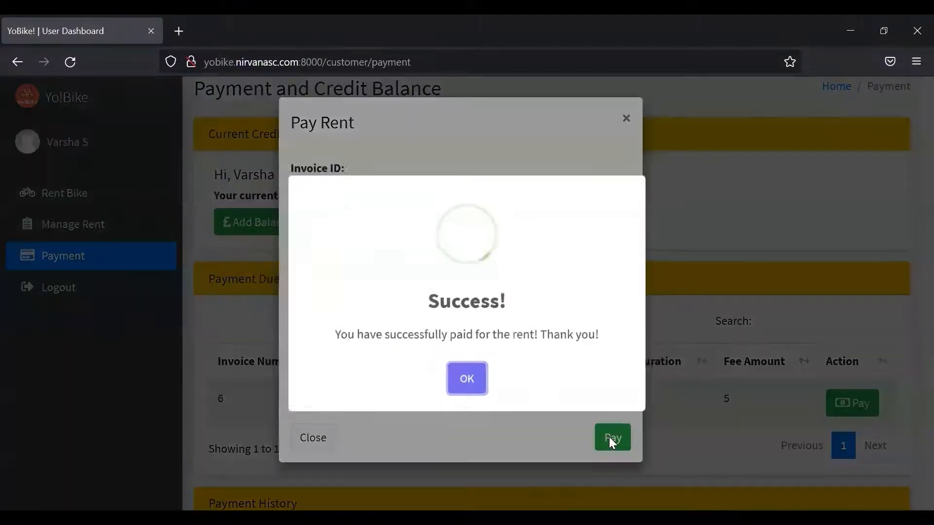
left_click(464, 387)
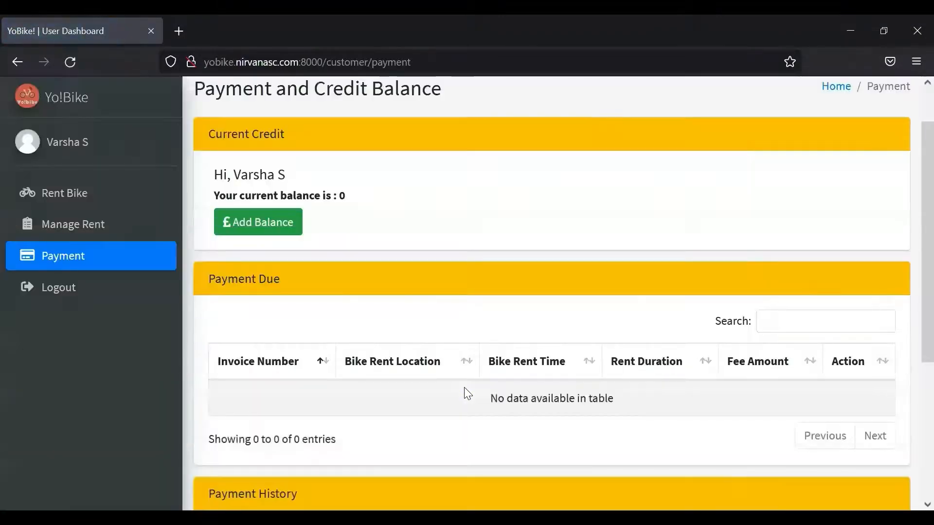
scroll(913, 264, "down", 5)
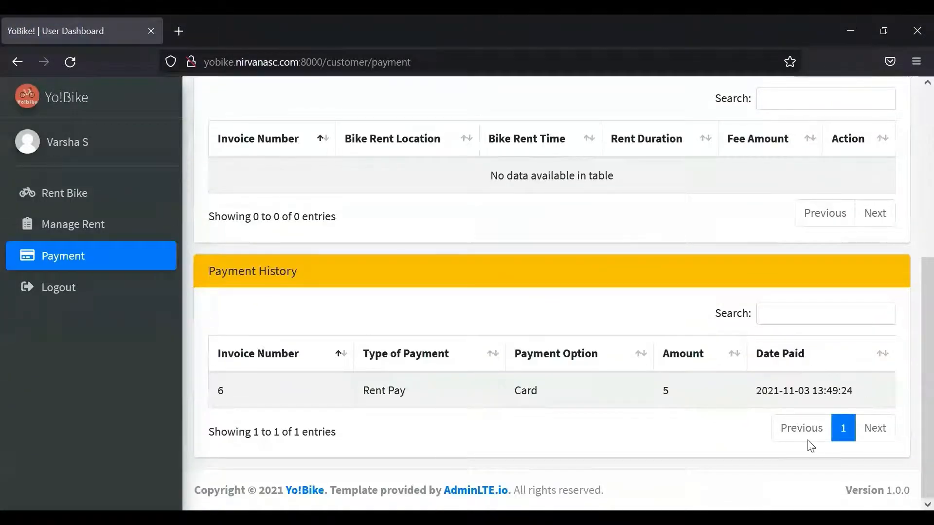
scroll(913, 372, "up", 1)
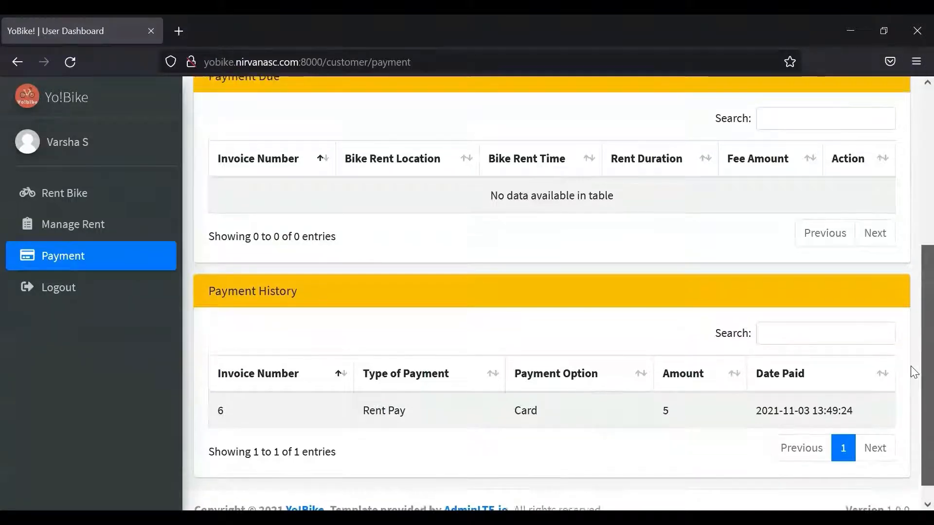
scroll(913, 340, "up", 2)
scroll(913, 342, "down", 1)
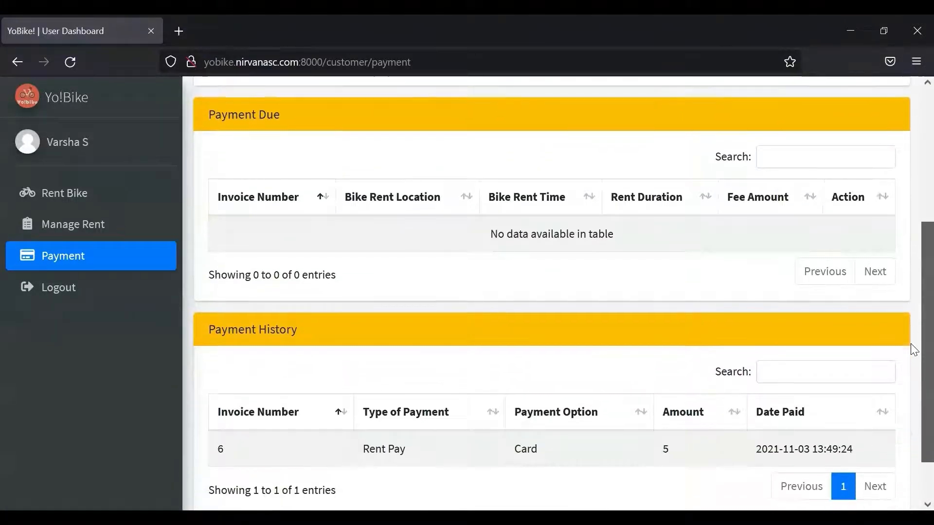
scroll(910, 344, "down", 1)
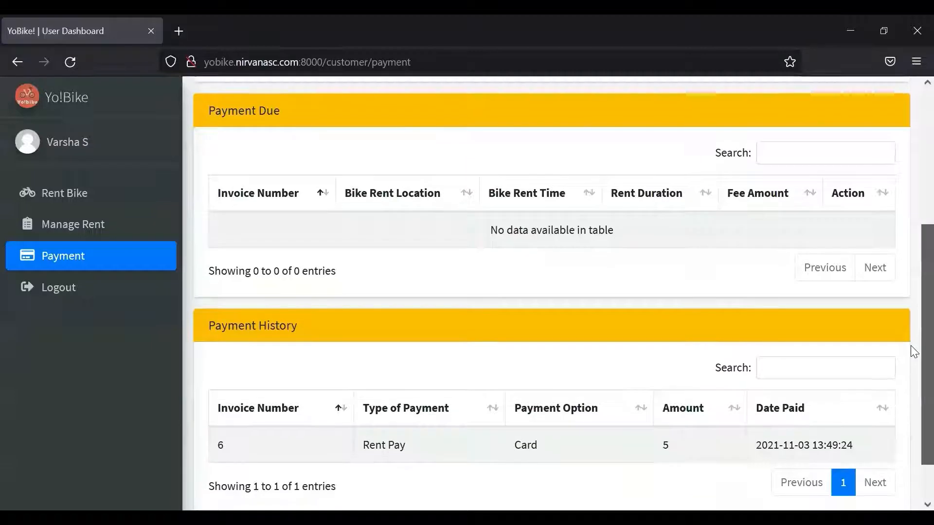
scroll(912, 347, "up", 1)
scroll(911, 350, "down", 1)
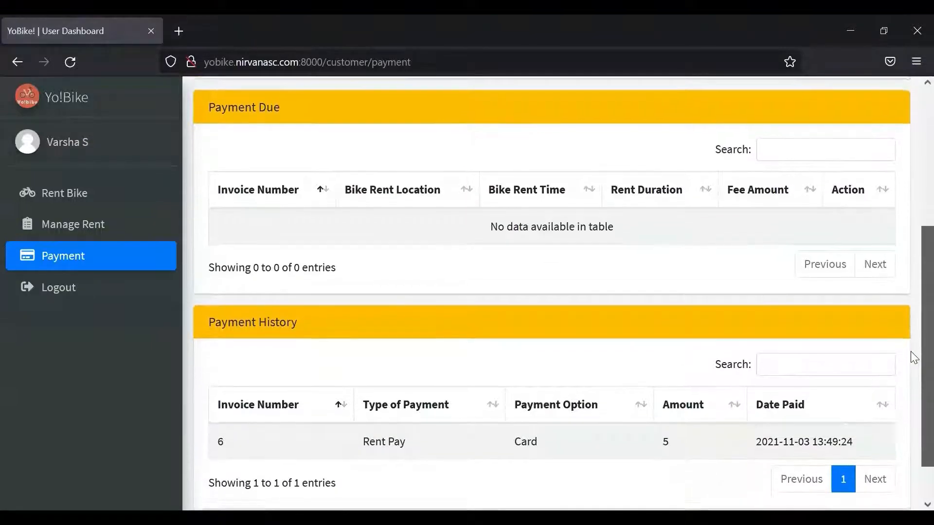
scroll(911, 357, "down", 1)
scroll(911, 354, "up", 1)
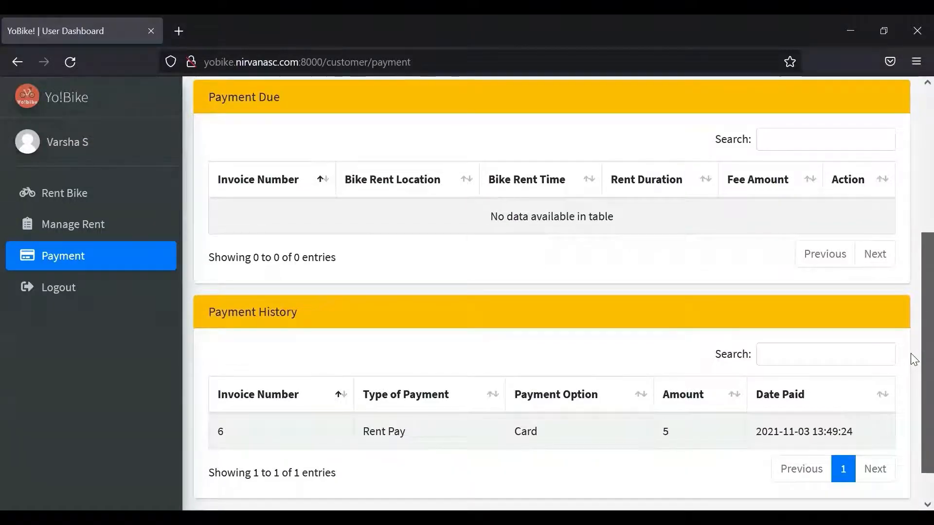
scroll(913, 357, "up", 1)
scroll(911, 352, "up", 2)
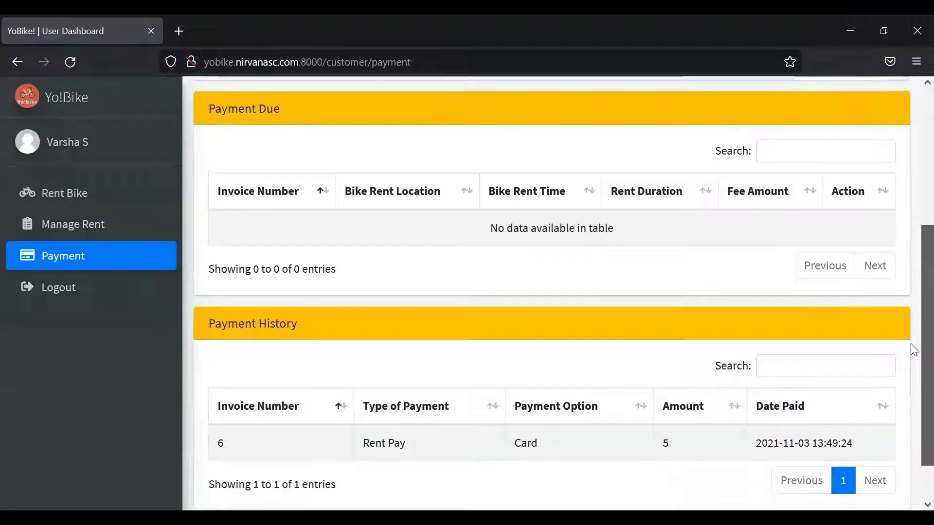
scroll(913, 331, "up", 3)
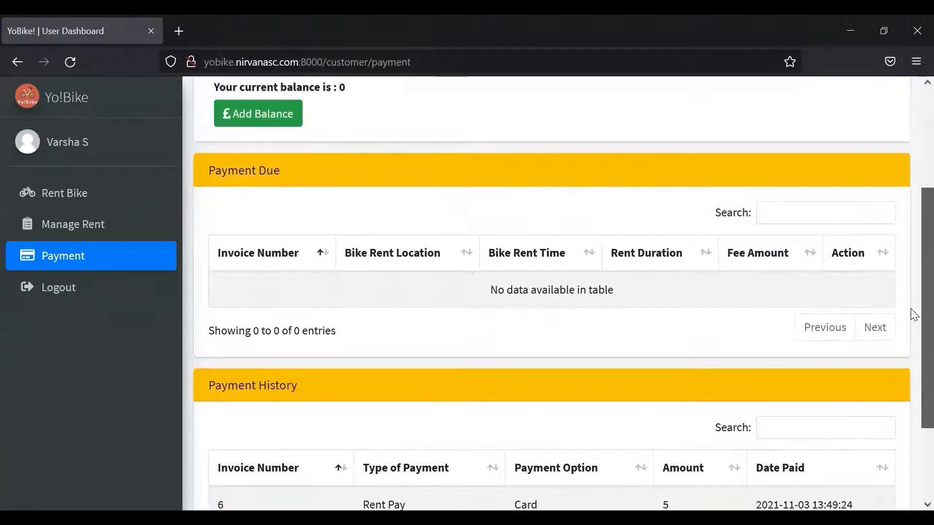
scroll(913, 282, "up", 3)
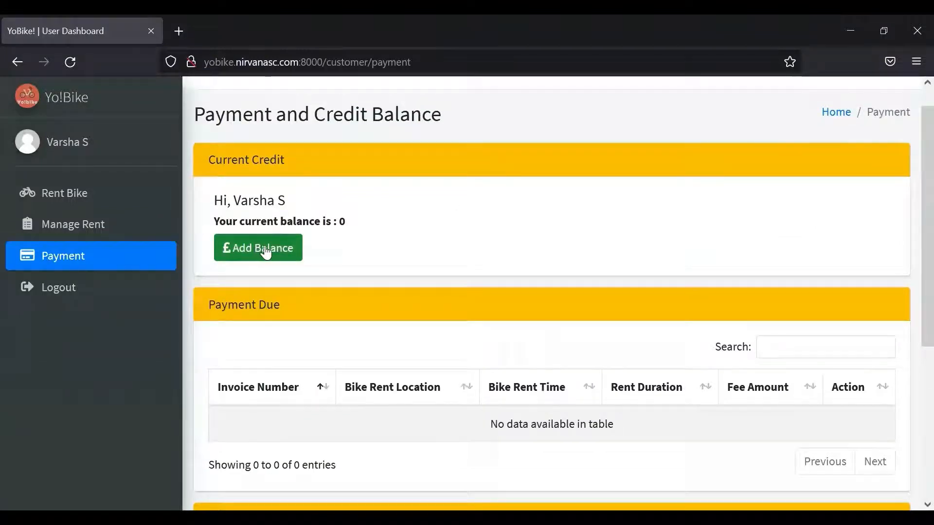
- Add 10 to the credit balance paid by Cash and acknowledge the success message
left_click(268, 252)
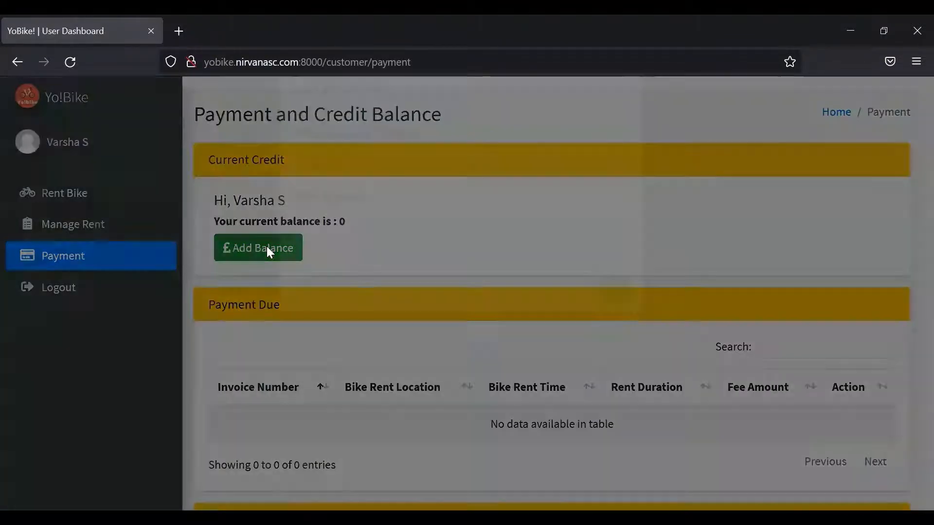
left_click(364, 201)
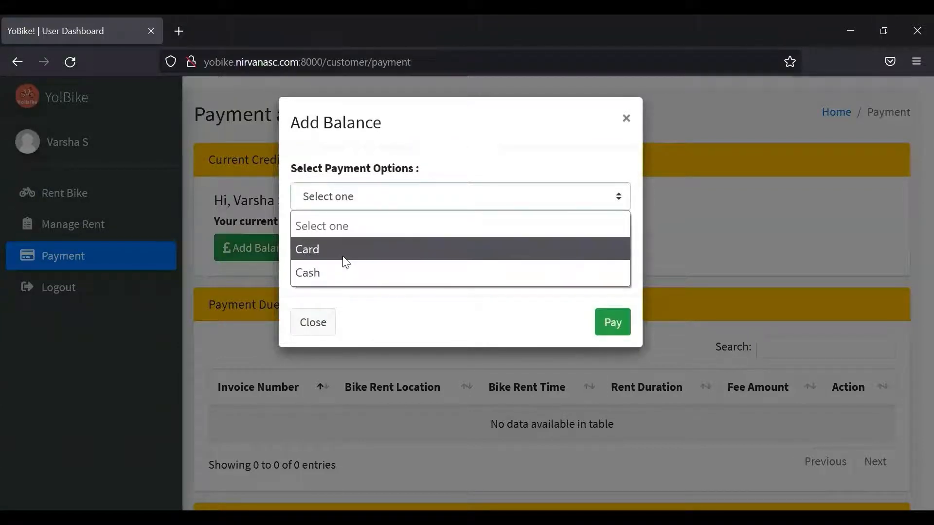
left_click(342, 270)
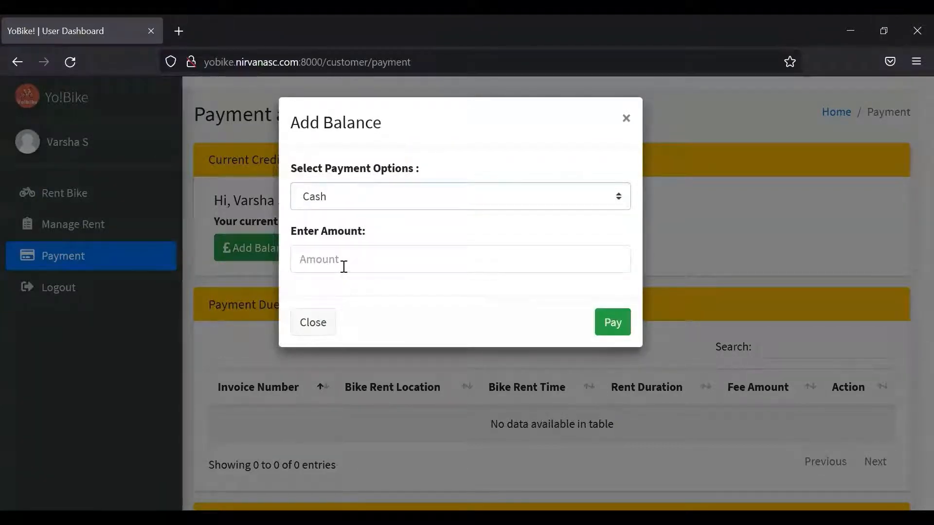
left_click(343, 267)
type("10")
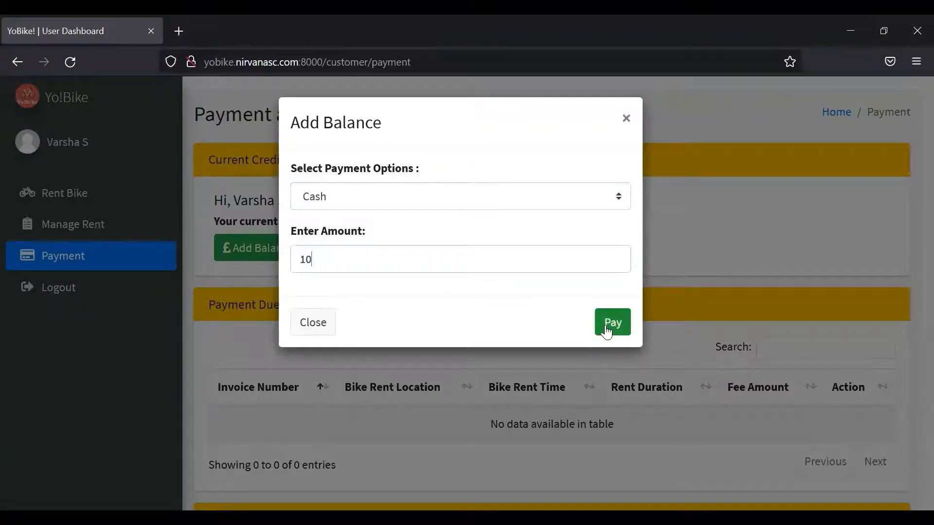
left_click(606, 332)
left_click(462, 387)
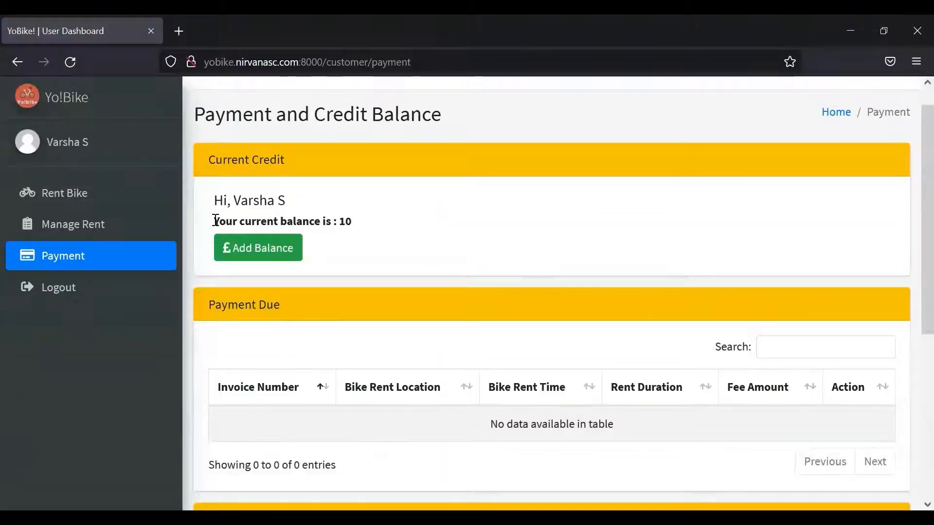
- Verify the balance reads 10 and Payment History lists the cash top-up of 10, then log out
left_click_drag(215, 219, 369, 226)
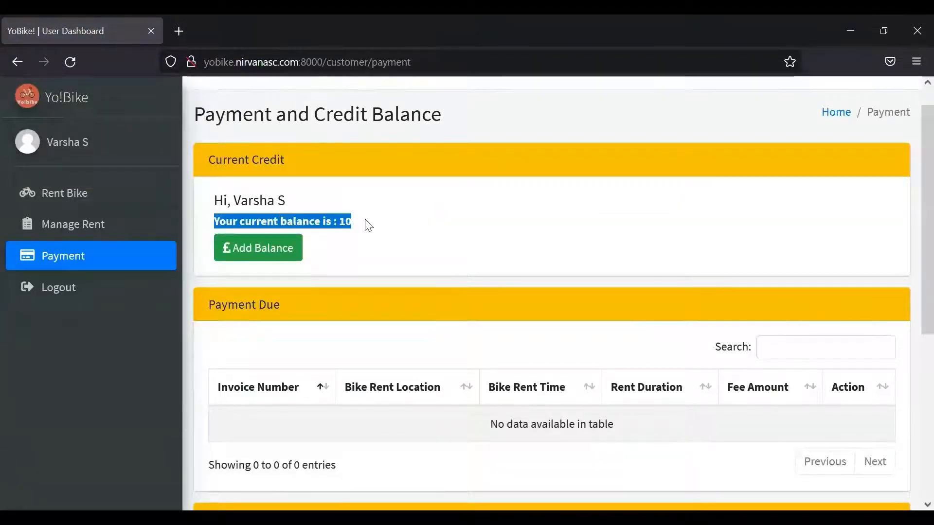
left_click(412, 240)
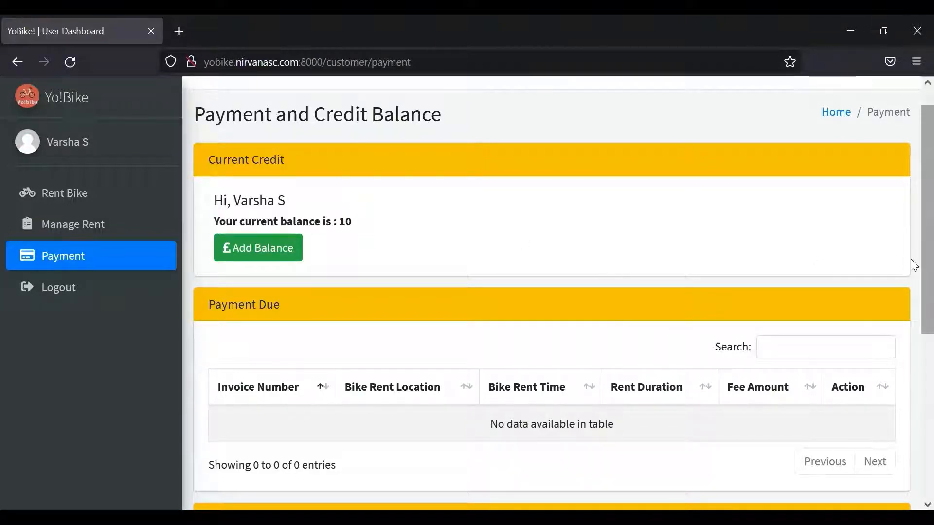
left_click_drag(910, 259, 910, 380)
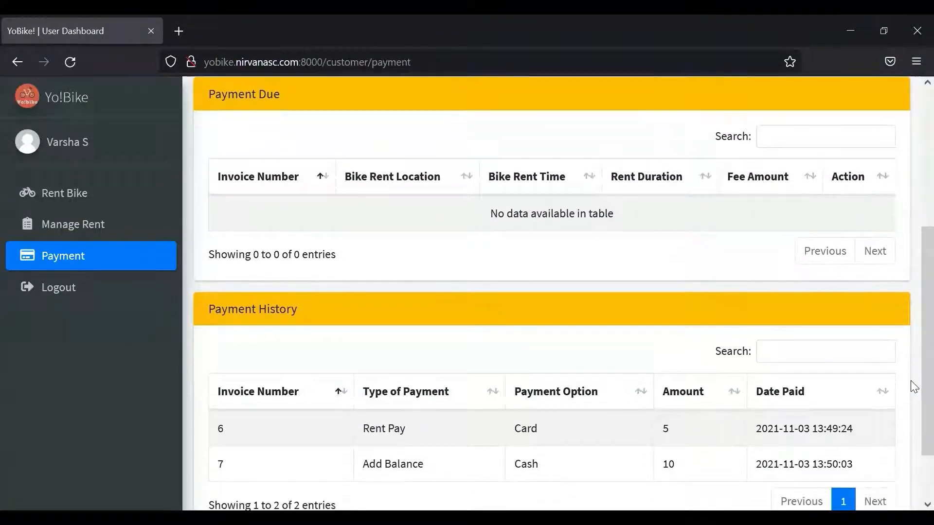
left_click(124, 294)
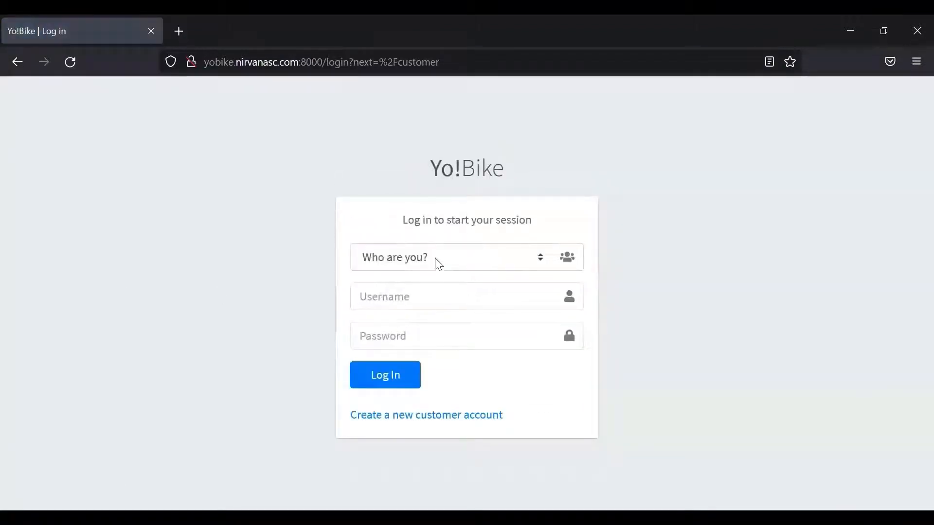
- Log in with the Operator role using the operator credentials and decline saving the login in Firefox
left_click(439, 264)
left_click(395, 335)
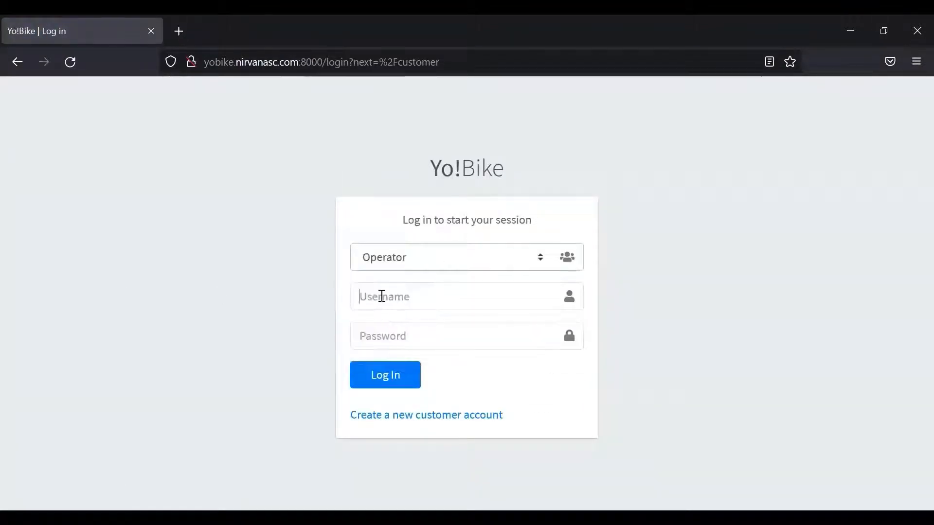
type("oe")
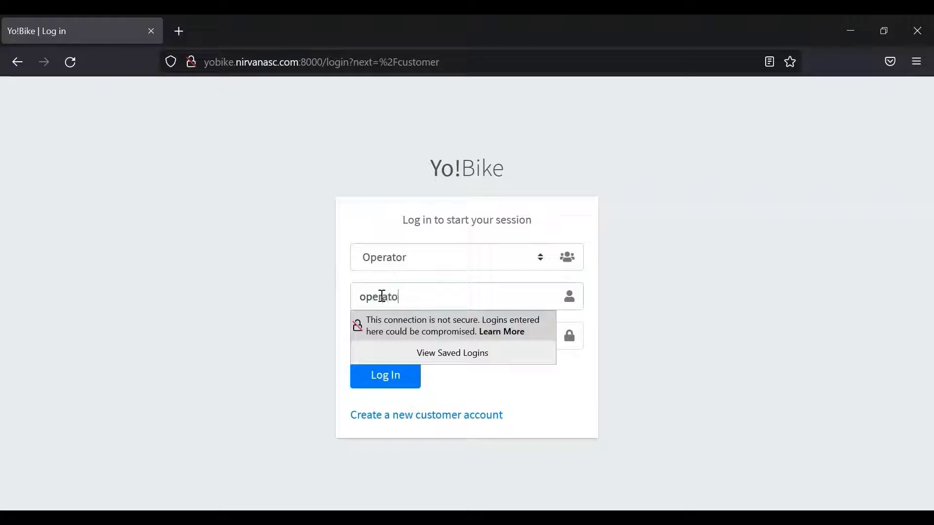
left_click(487, 395)
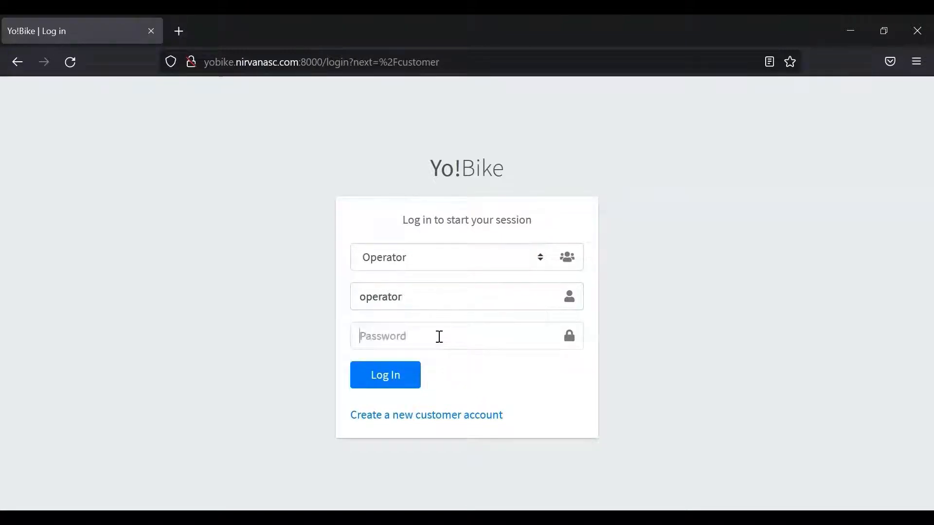
type("operato")
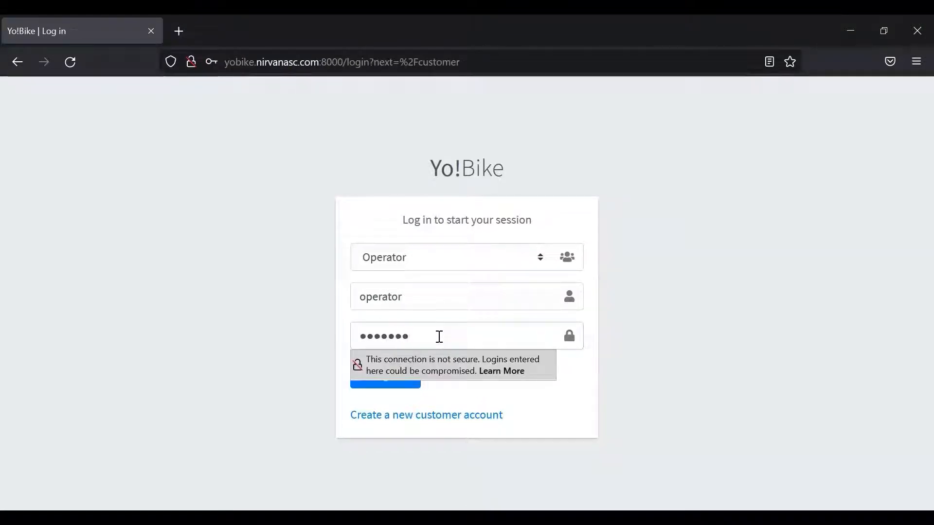
key("BackSpace")
key("BackSpace")
key("BackSpace")
key("BackSpace")
key("BackSpace")
key("BackSpace")
key("BackSpace")
key("BackSpace")
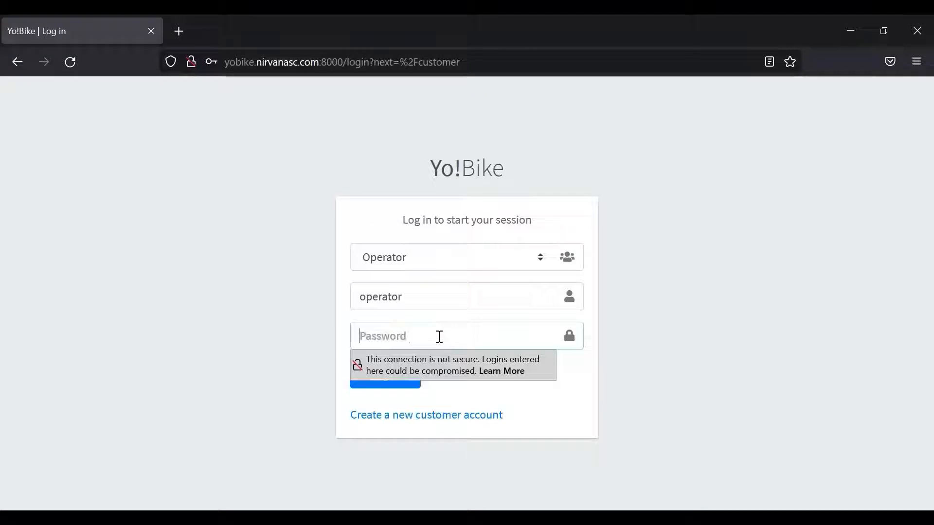
type("operator")
key("Return")
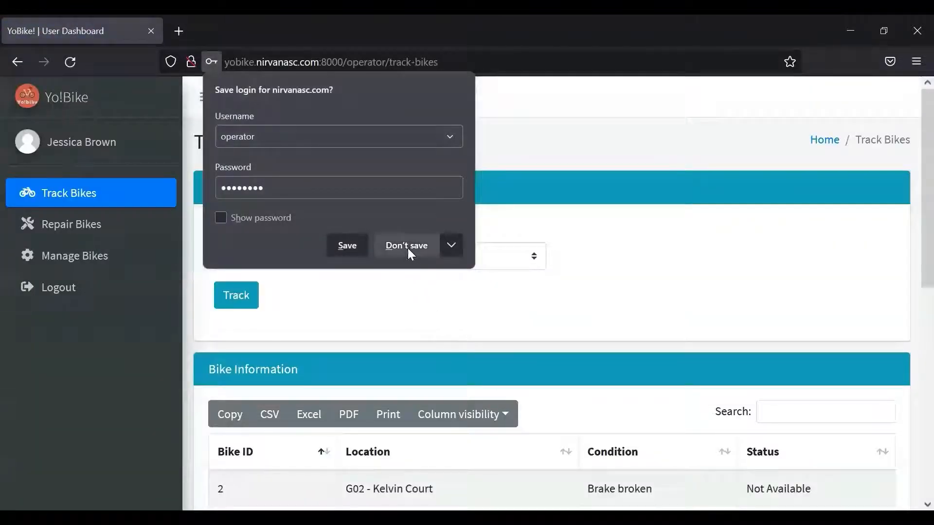
left_click(406, 246)
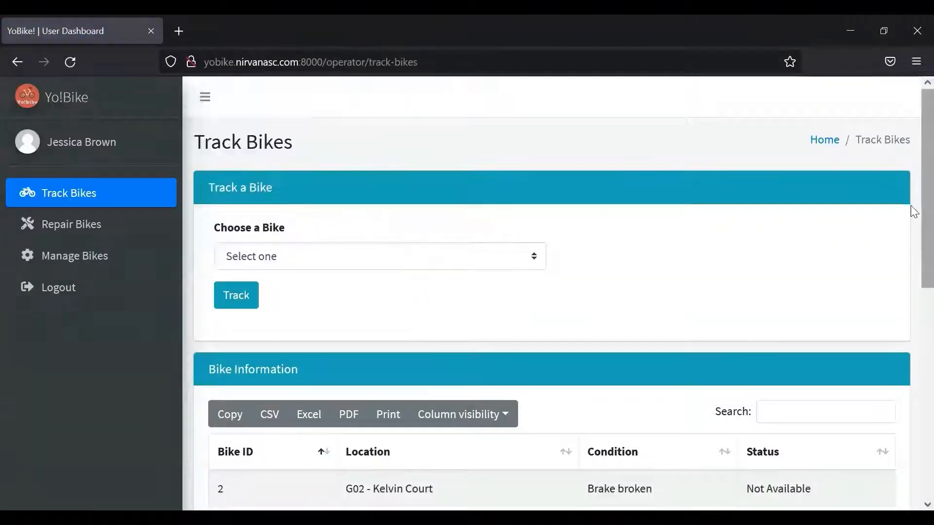
scroll(910, 234, "down", 3)
scroll(911, 217, "up", 2)
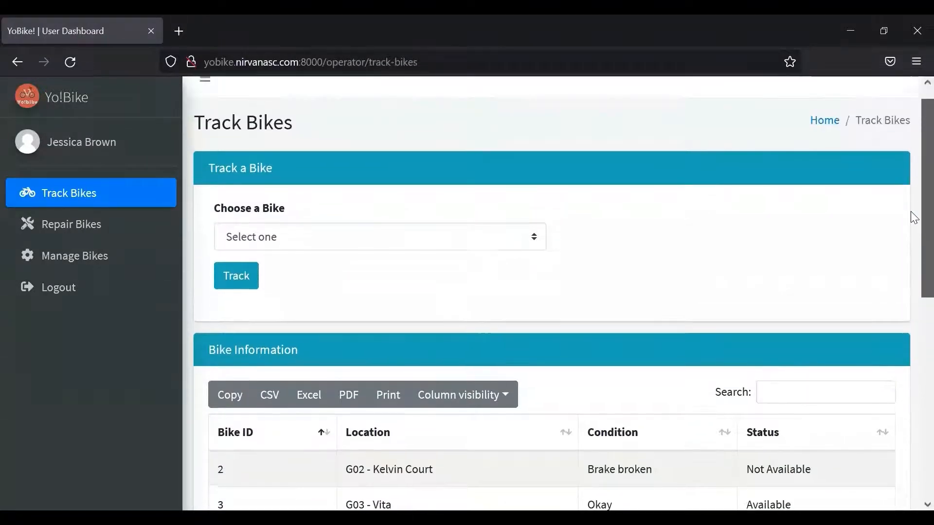
scroll(911, 238, "down", 4)
scroll(911, 303, "down", 3)
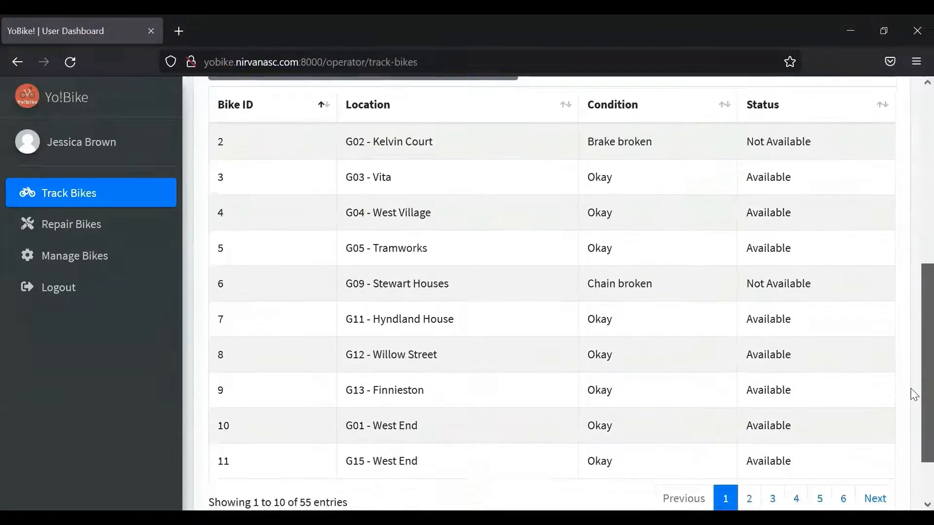
scroll(910, 392, "up", 7)
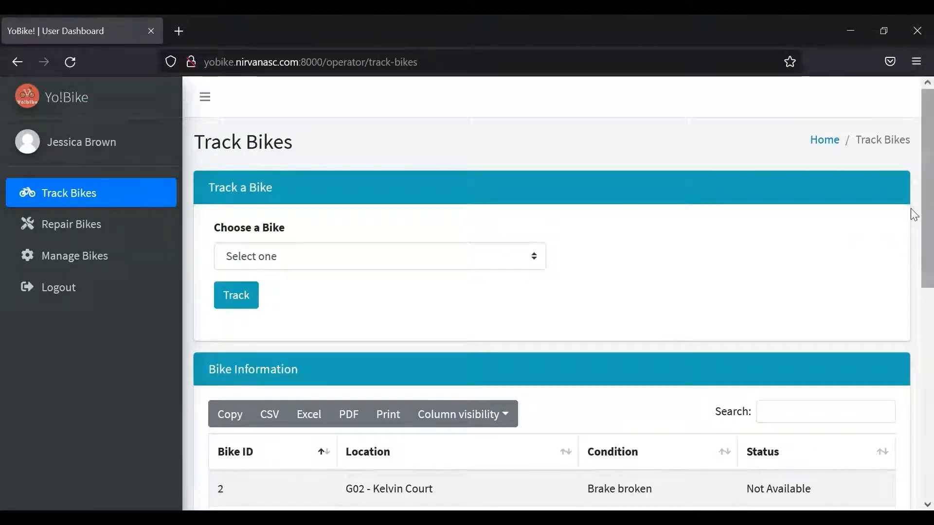
mouse_move(910, 208)
left_mouse_down()
mouse_move(910, 225)
mouse_move(910, 205)
left_mouse_up()
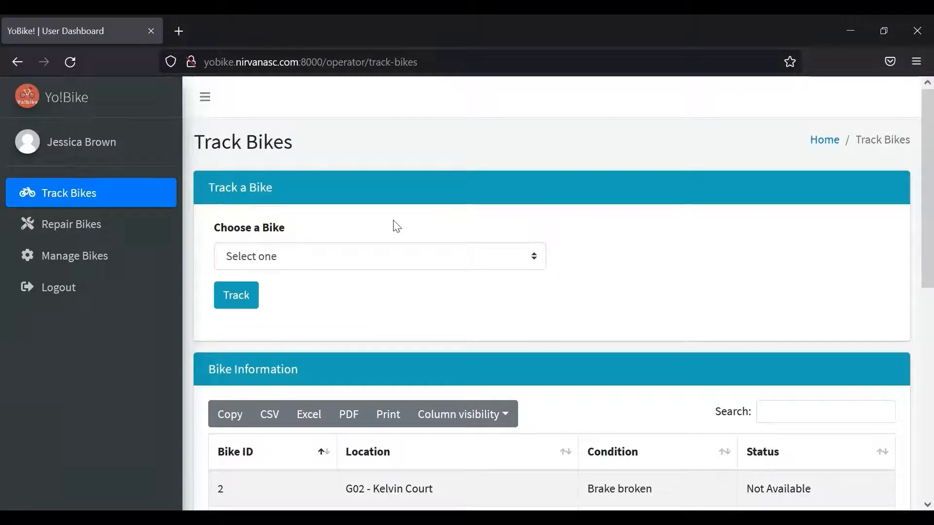
- Track bike 8 and scroll the Bike Information table to its location, Willow Street (G12)
left_click(323, 262)
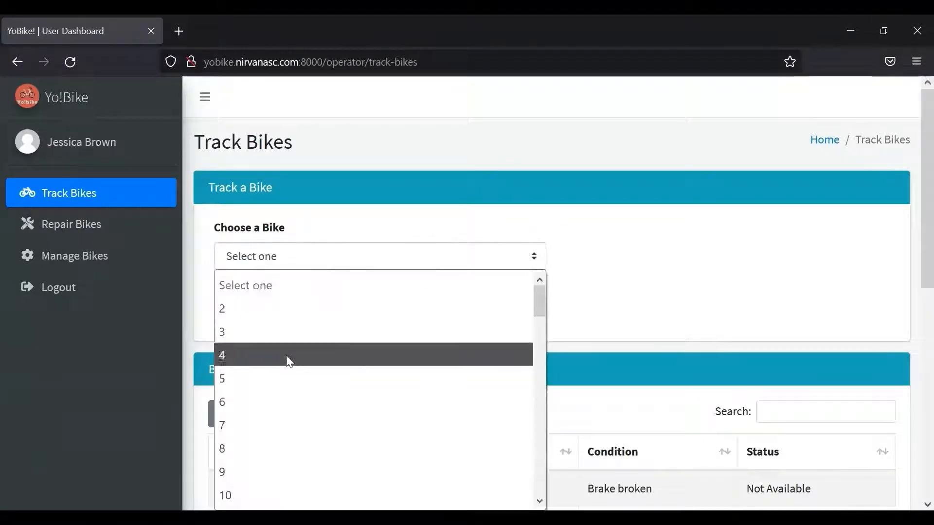
left_click(279, 447)
left_click(238, 296)
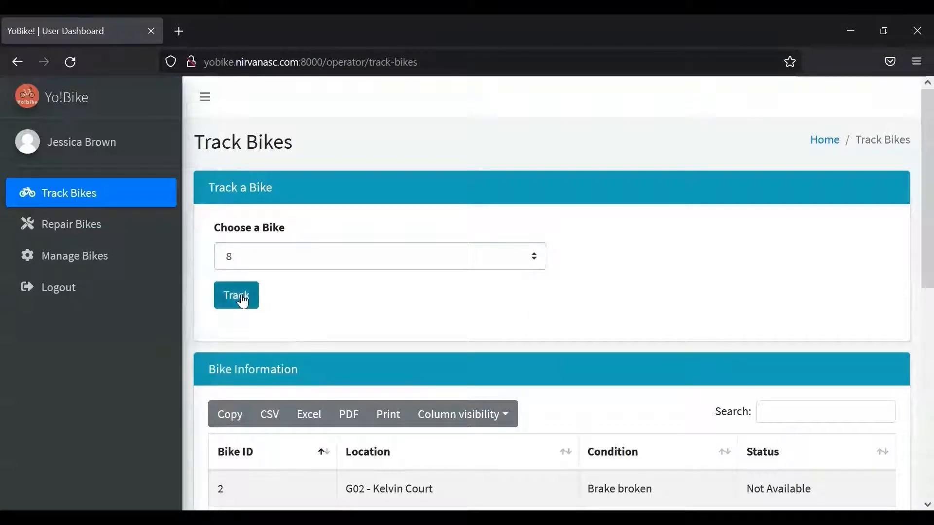
scroll(912, 239, "down", 1)
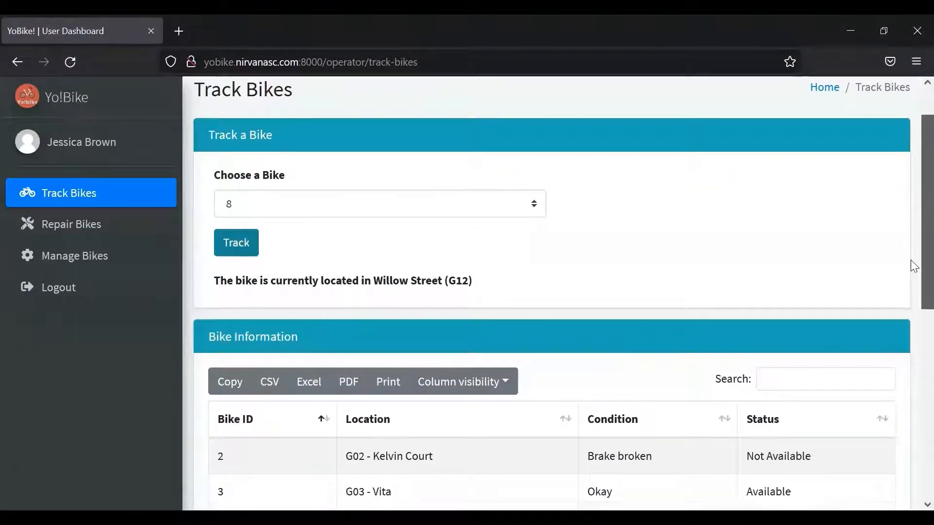
scroll(910, 260, "down", 1)
scroll(914, 274, "down", 1)
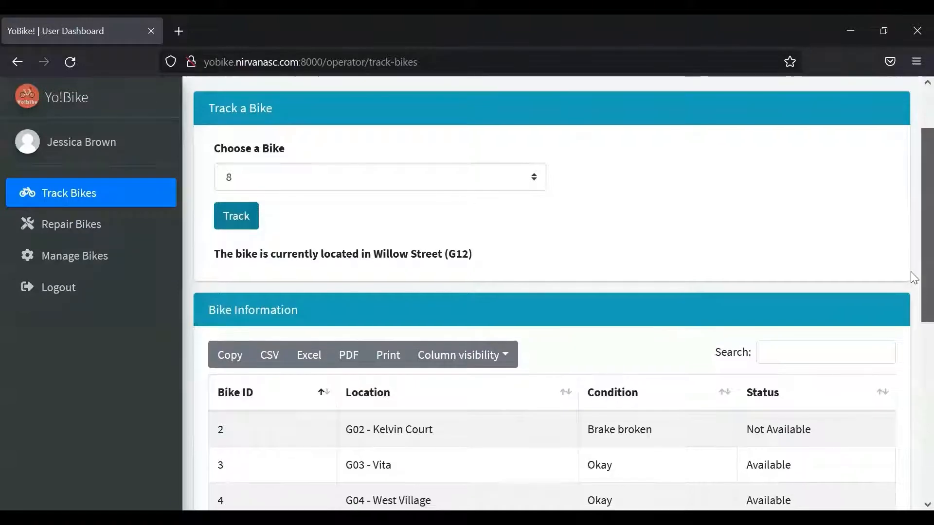
left_click_drag(911, 274, 911, 410)
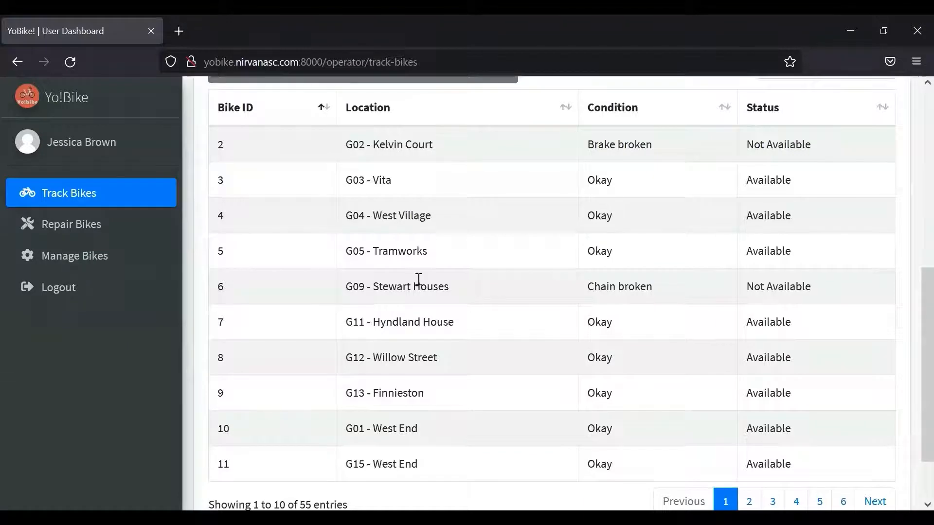
left_click(79, 232)
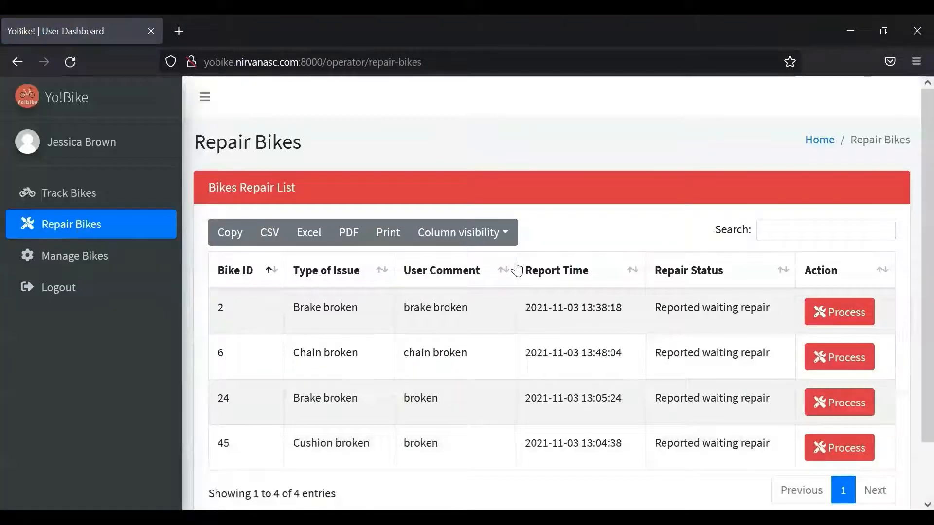
- Process bike 2's brake repair and change its status to Sent to repair
scroll(910, 248, "down", 1)
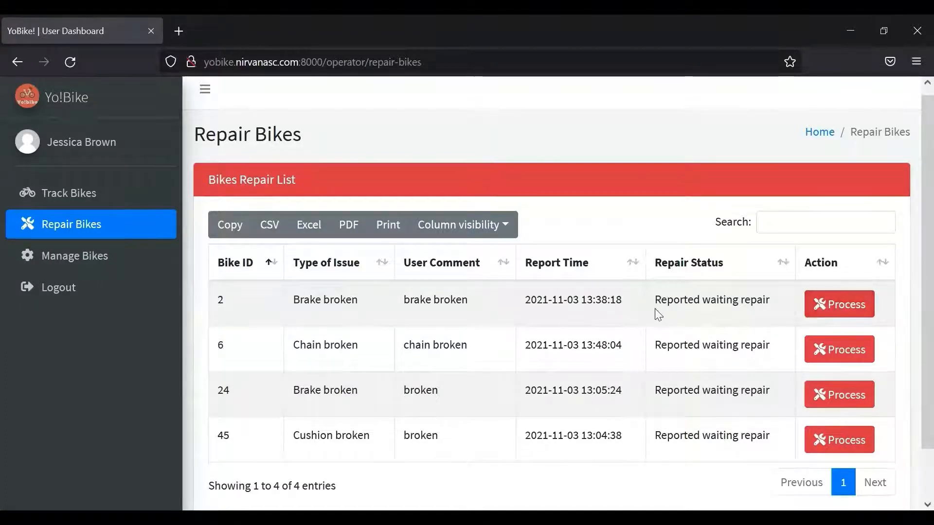
left_click(845, 311)
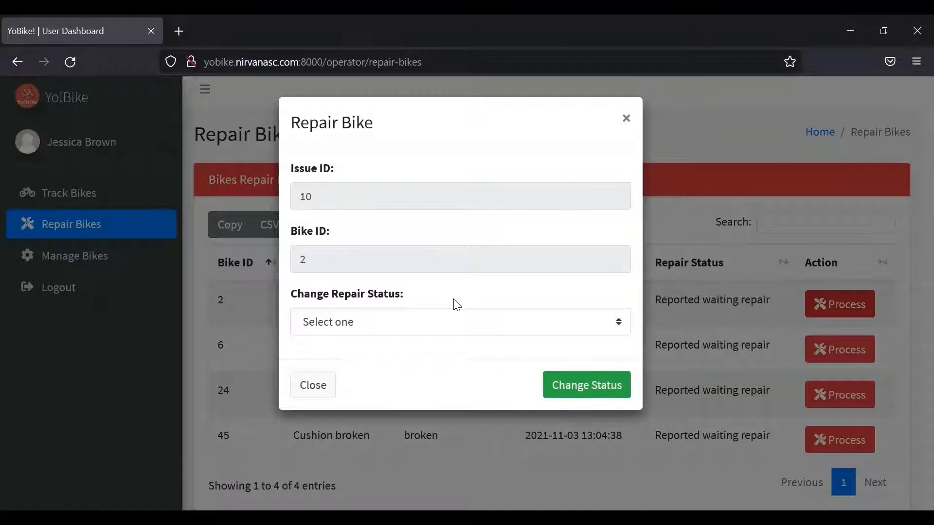
left_click(399, 329)
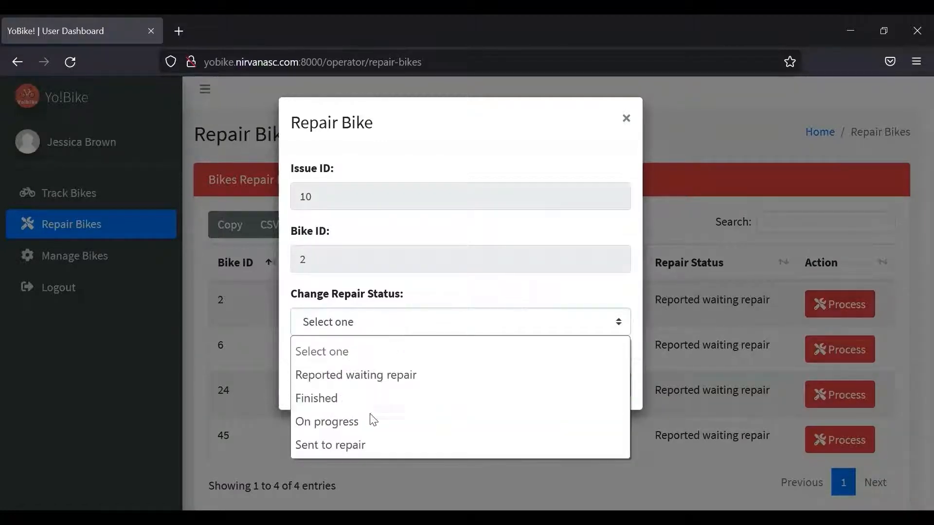
left_click(346, 443)
left_click(583, 382)
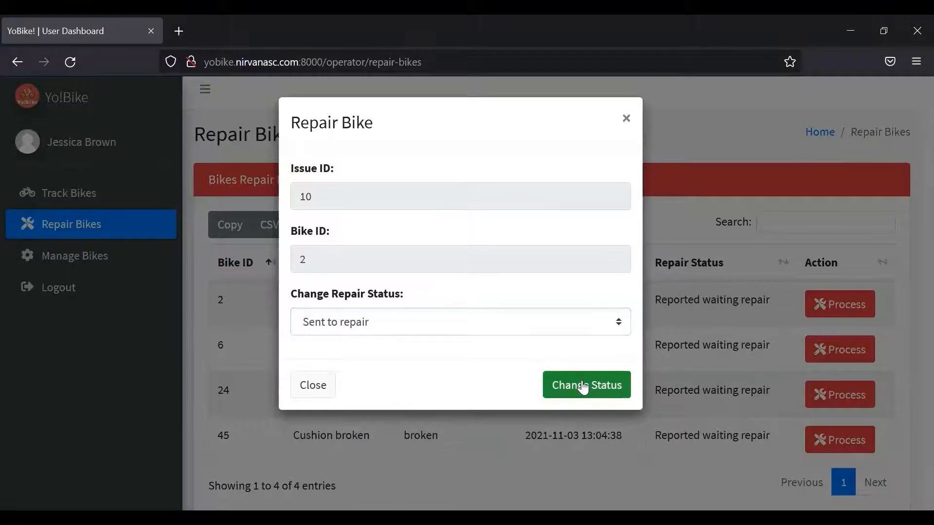
left_click(471, 381)
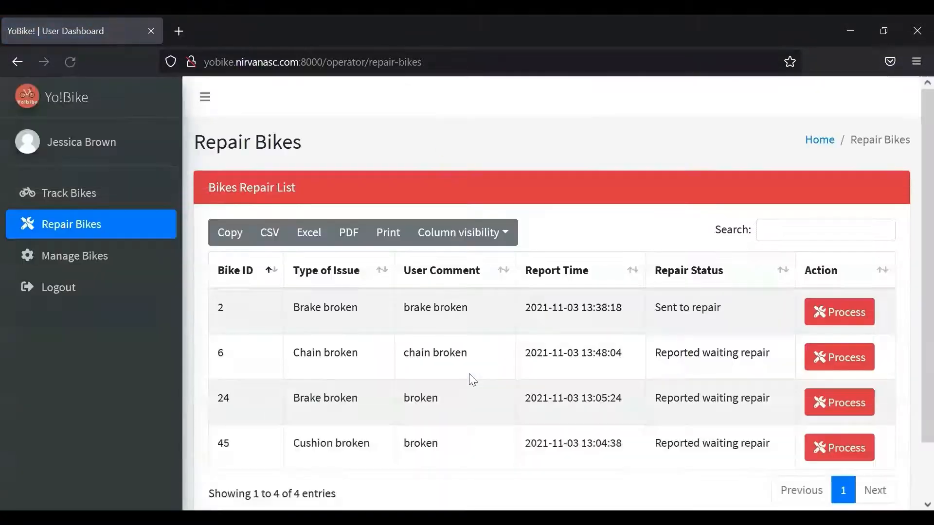
- Change bike 2's repair status to Finished, removing it from the repair list
left_click(826, 317)
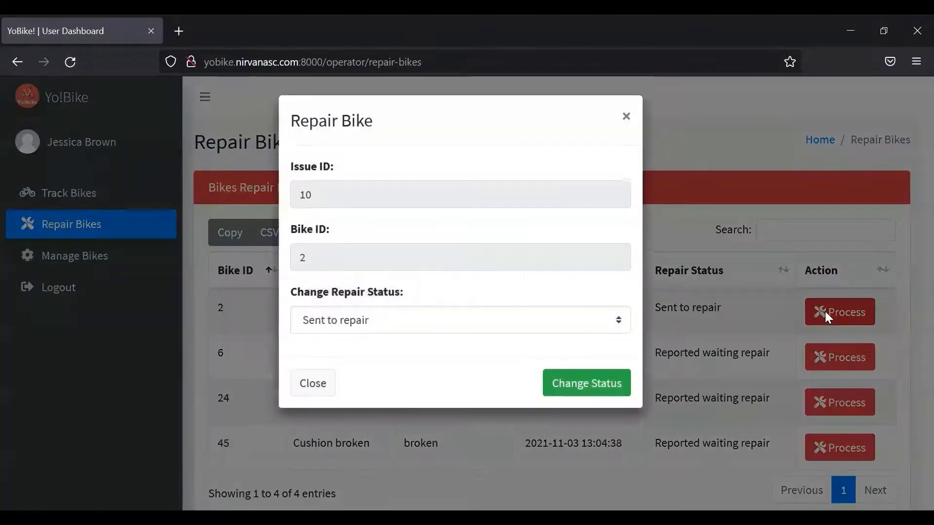
left_click(521, 329)
left_click(445, 397)
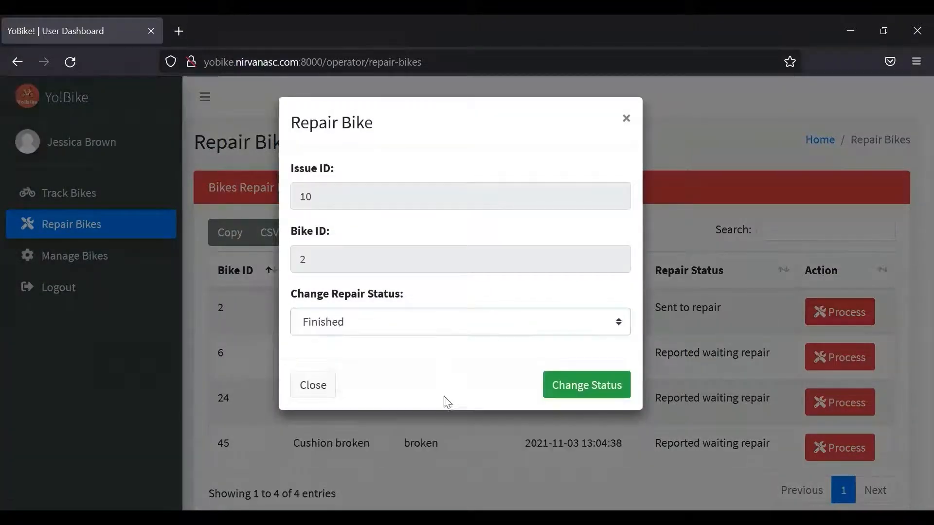
left_click(572, 392)
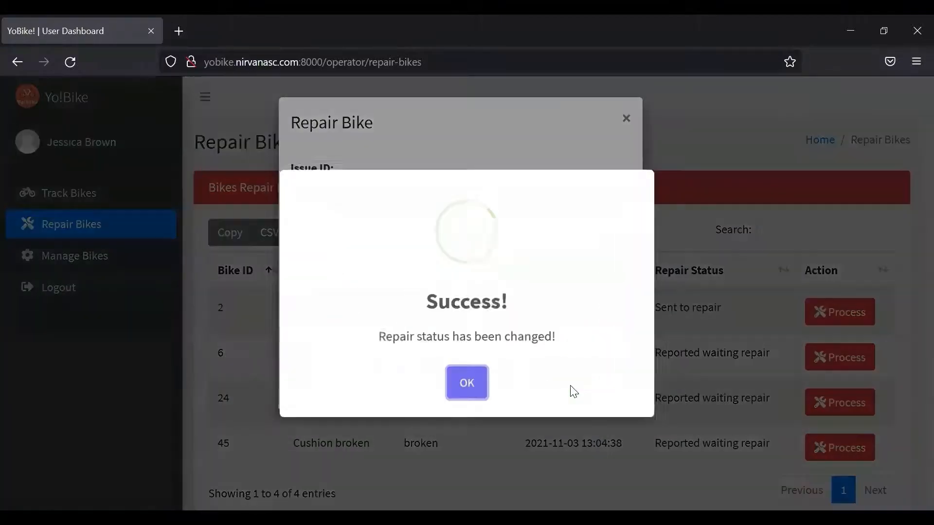
left_click(469, 388)
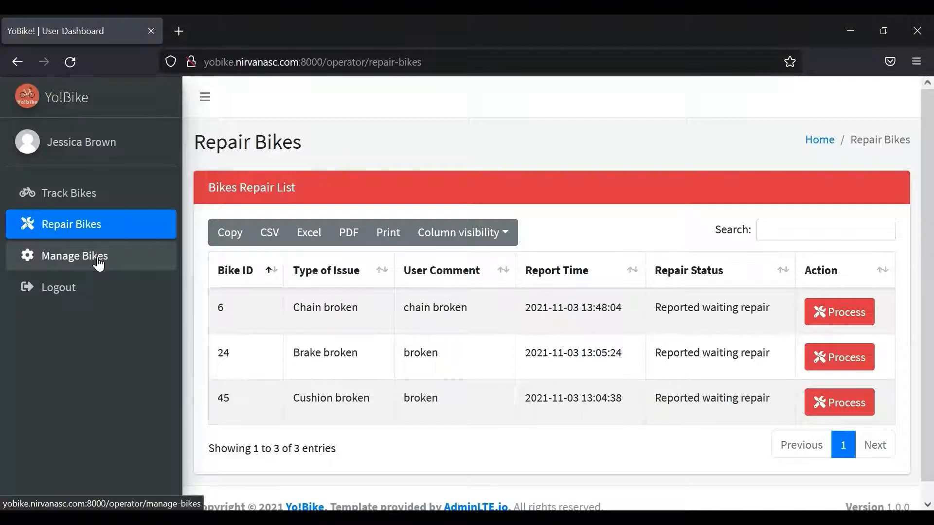
- On Manage Bikes, add a bike at G03 - Vita with condition Okay and status Available
left_click(99, 263)
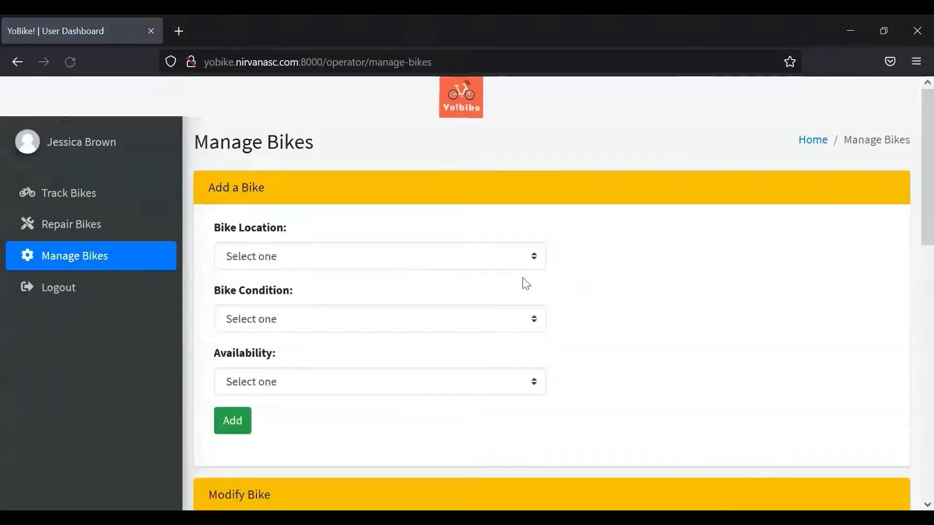
left_click_drag(912, 196, 913, 241)
left_click_drag(911, 235, 911, 207)
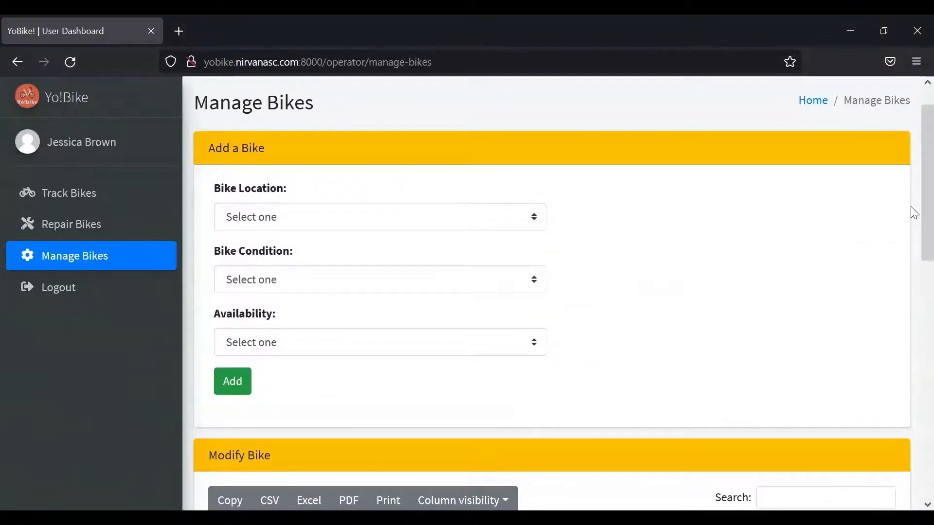
left_click(393, 225)
left_click(323, 316)
left_click(298, 288)
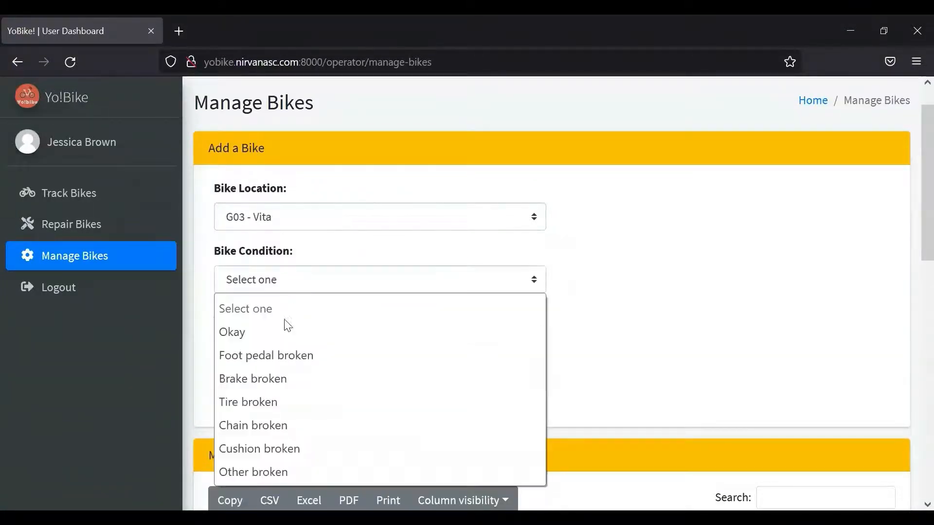
left_click(256, 334)
left_click(256, 346)
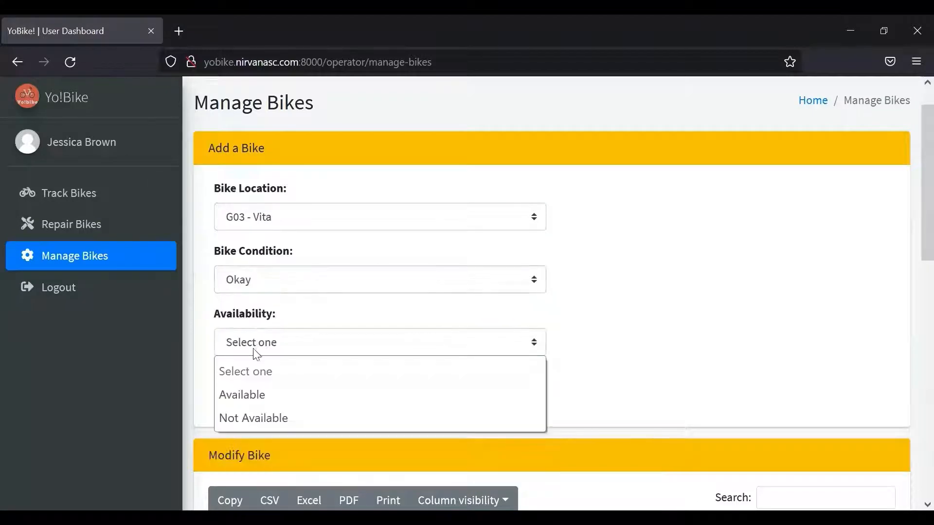
left_click(245, 395)
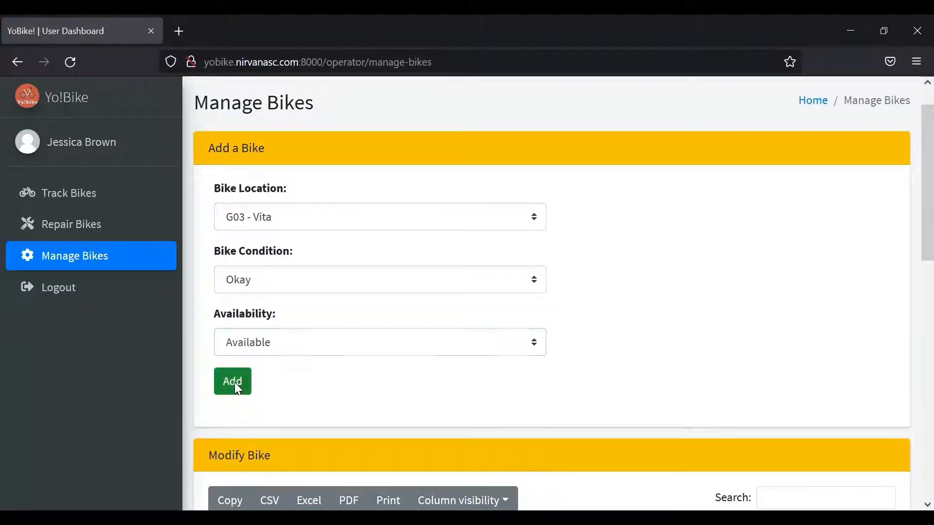
left_click(235, 383)
left_click(465, 383)
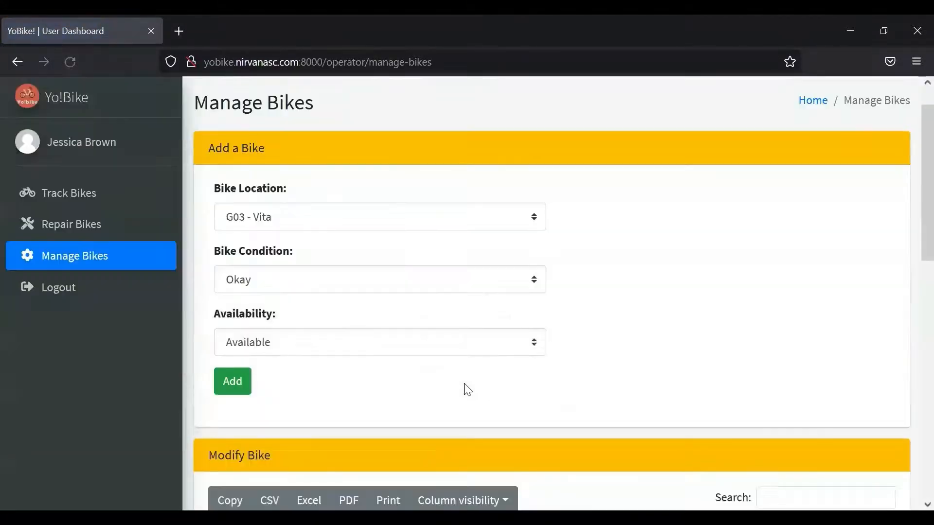
- Go to page 6 of the Modify Bike table, where new bike 57 sits at G03 - Vita
scroll(910, 243, "down", 3)
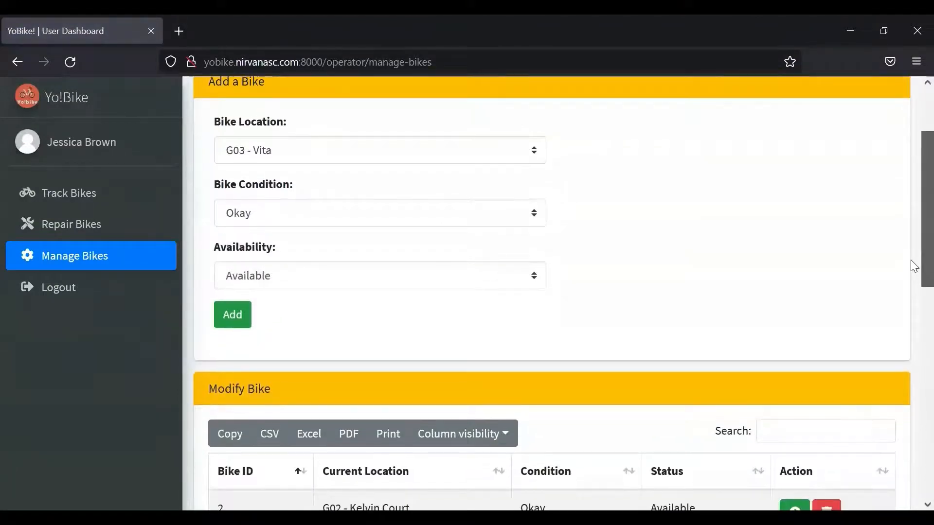
left_click_drag(910, 299, 907, 465)
left_click(843, 435)
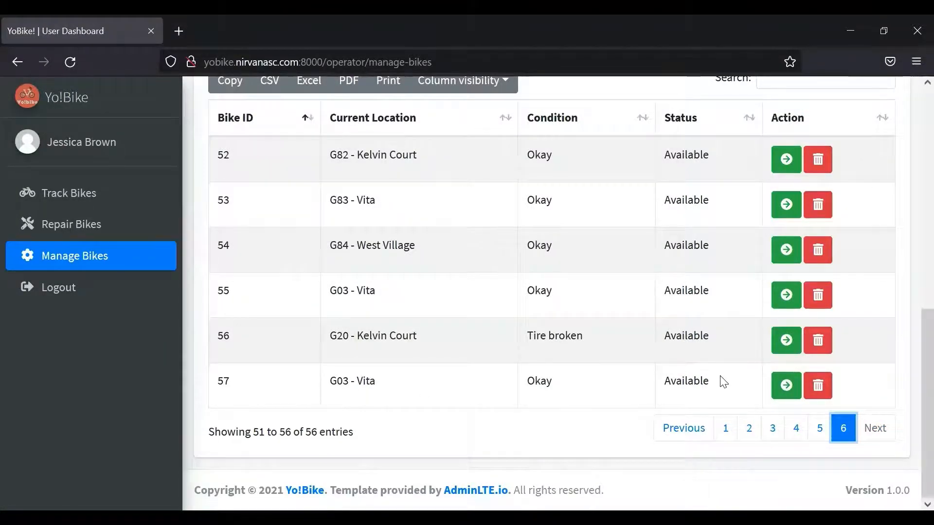
left_click(786, 386)
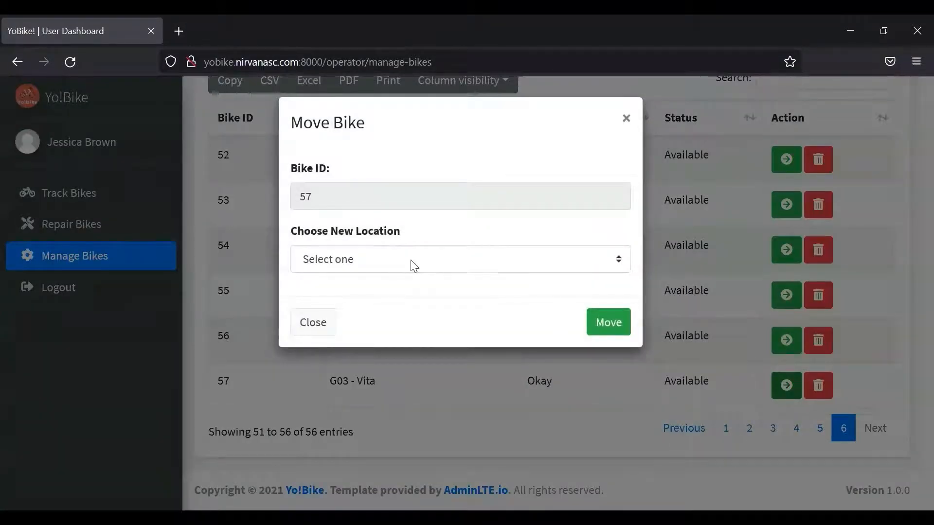
- Move bike 57 to G05 - Tramworks and confirm the new location on page 6
left_click(419, 268)
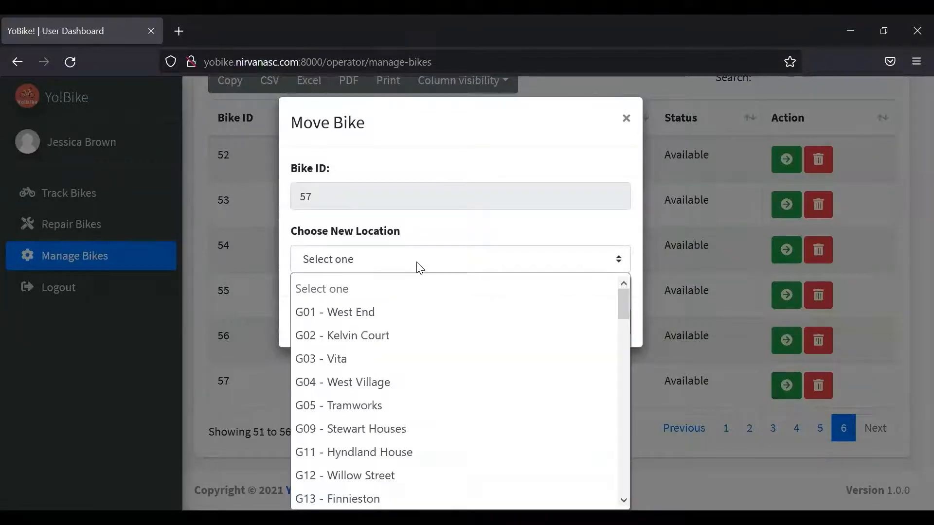
left_click(362, 413)
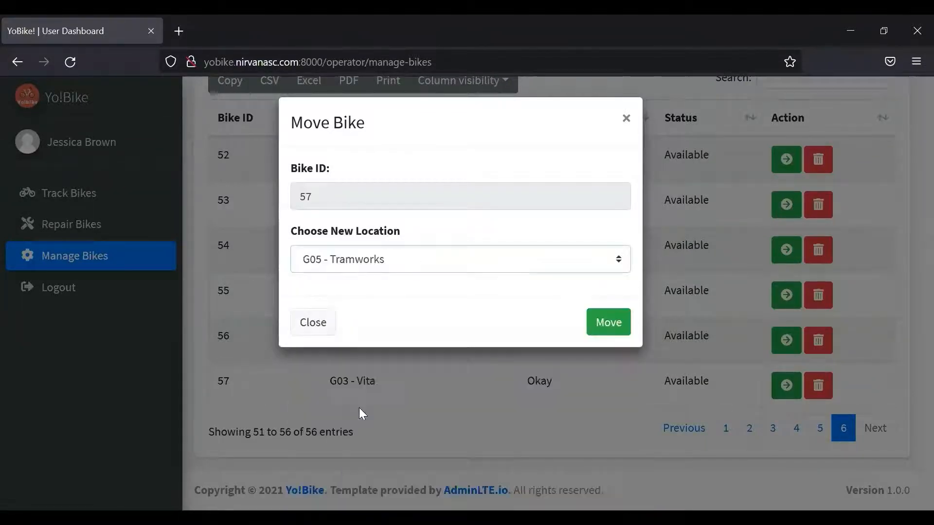
left_click(614, 325)
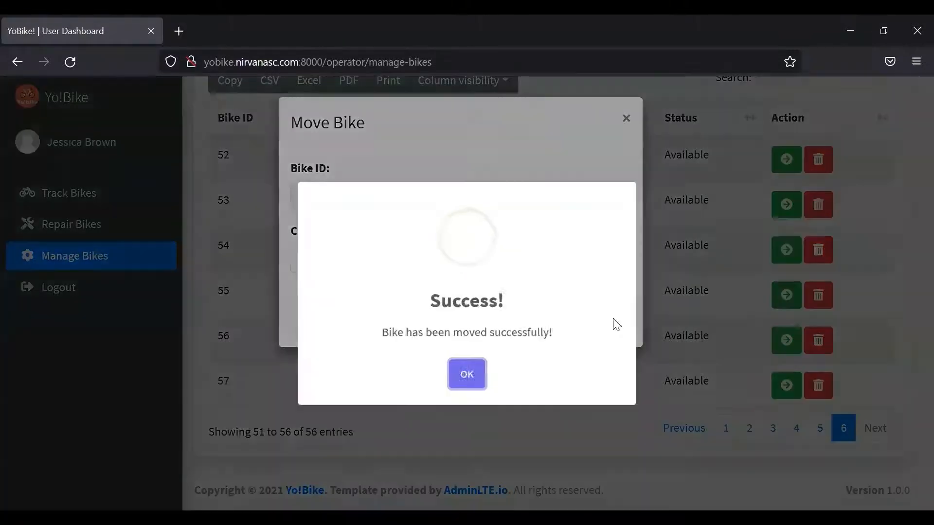
left_click(467, 383)
scroll(909, 316, "down", 5)
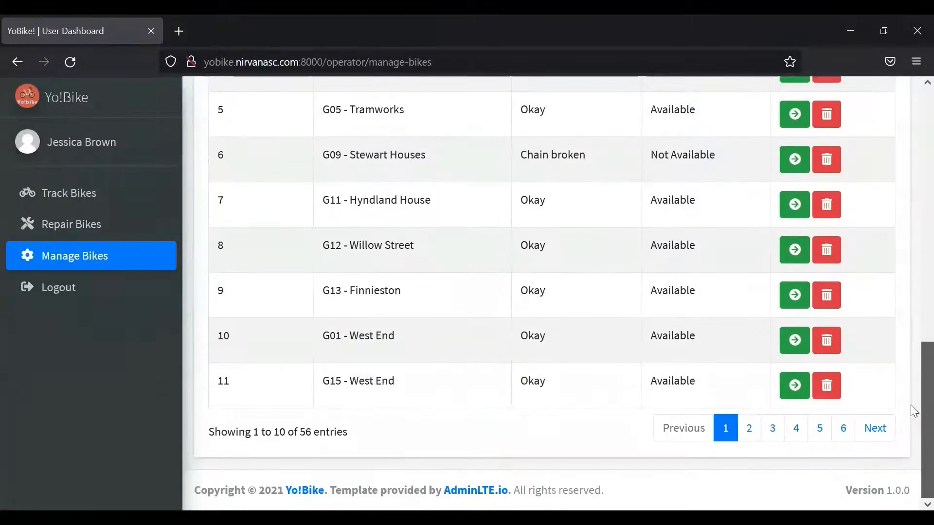
left_click(843, 427)
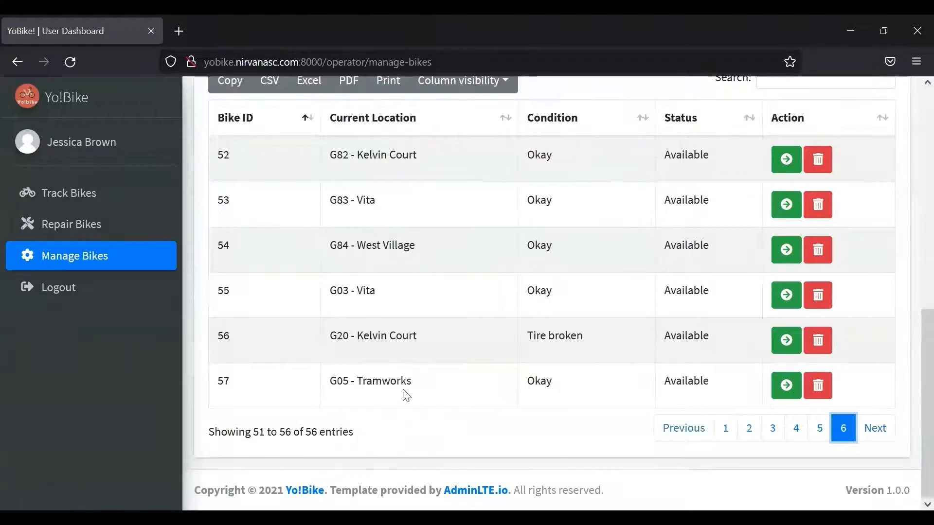
left_click_drag(425, 392, 299, 381)
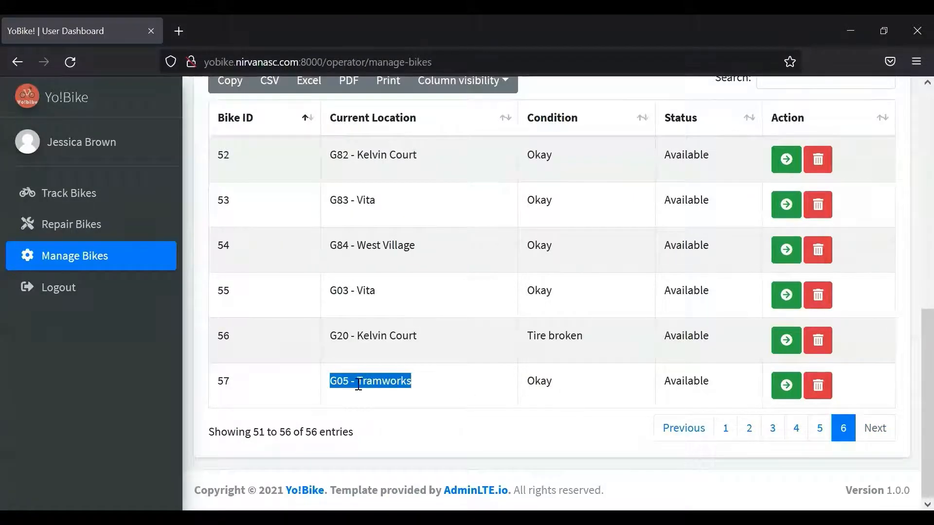
- Remove bike 57 and check that page 6 now ends with bike 56
left_click(484, 414)
left_click(819, 388)
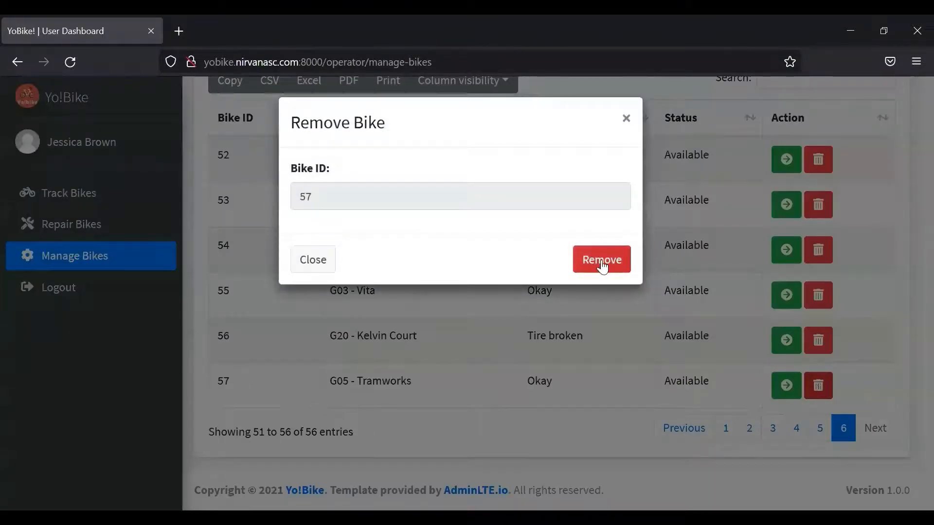
left_click(602, 266)
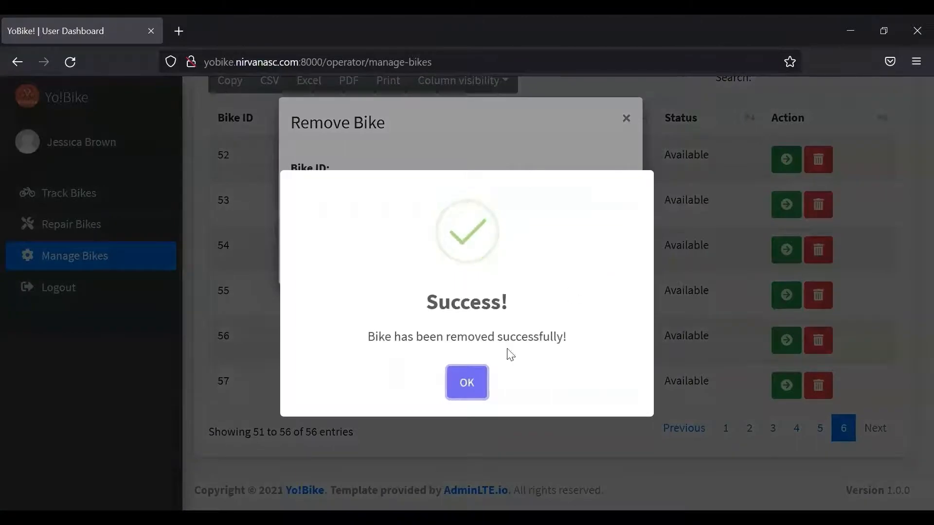
left_click(472, 384)
scroll(910, 340, "down", 4)
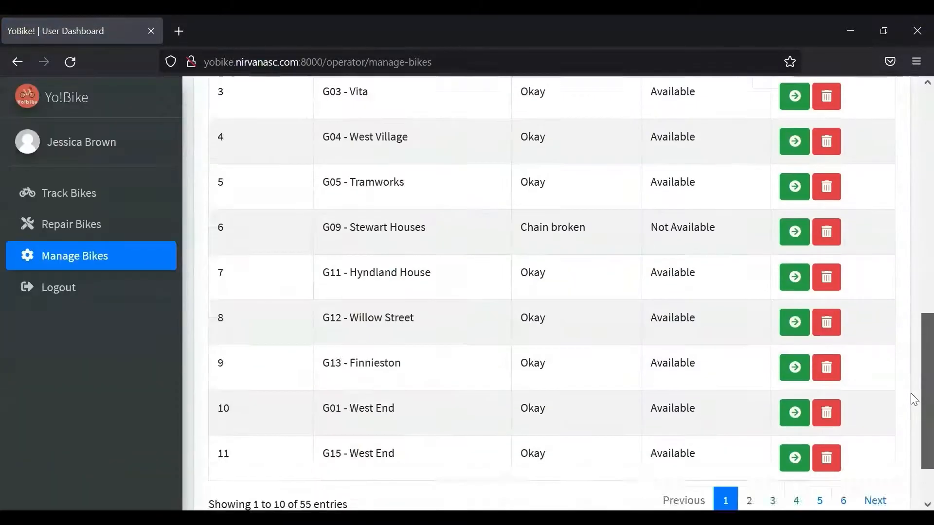
left_click(842, 432)
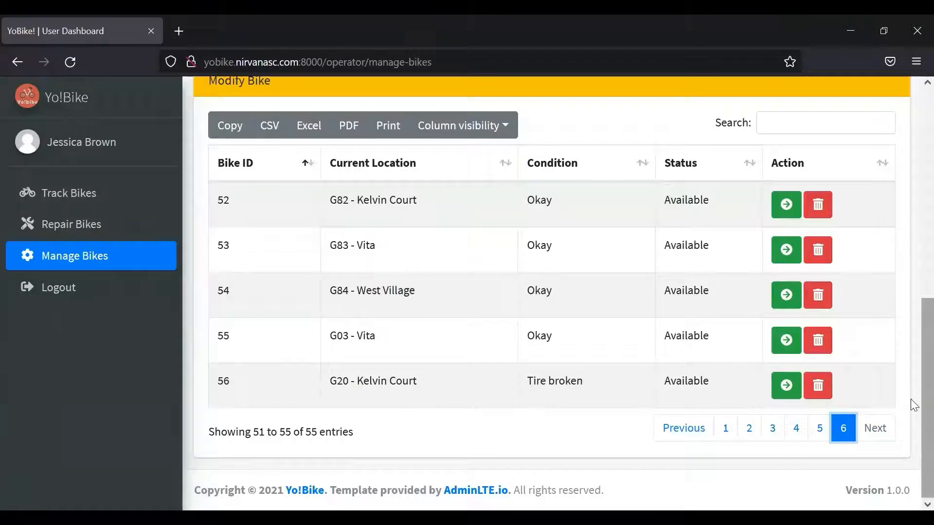
scroll(910, 389, "up", 2)
scroll(913, 343, "up", 6)
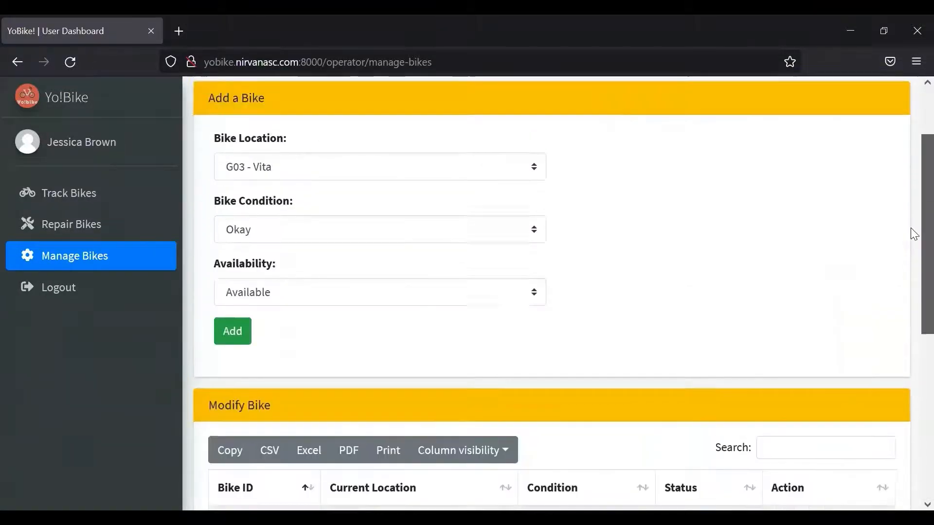
- Log out of the operator account and sign in with the Manager role using the manager credentials
left_click(83, 296)
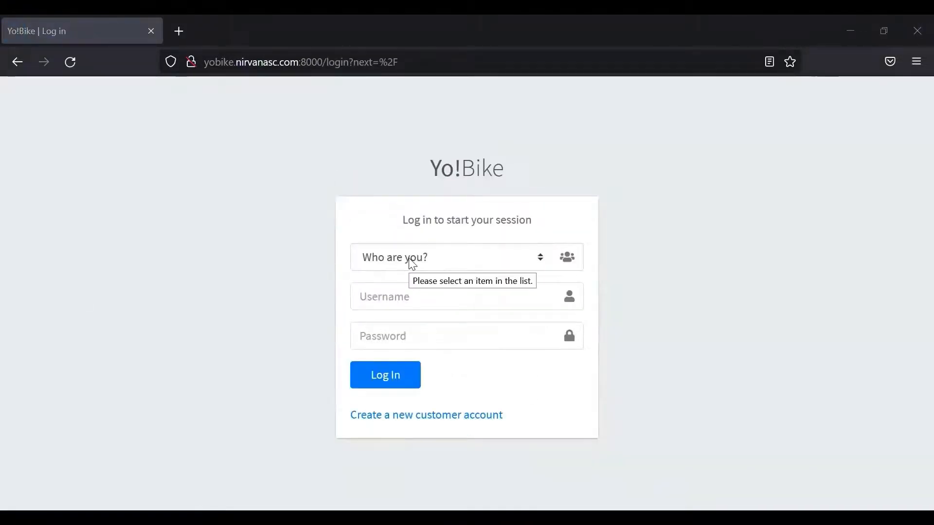
left_click(413, 264)
left_click(392, 328)
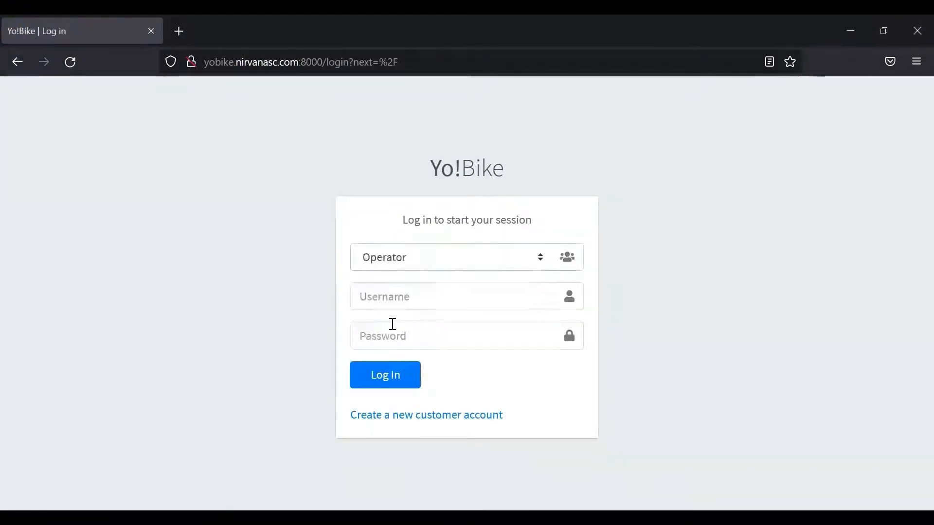
left_click(384, 274)
left_click(386, 310)
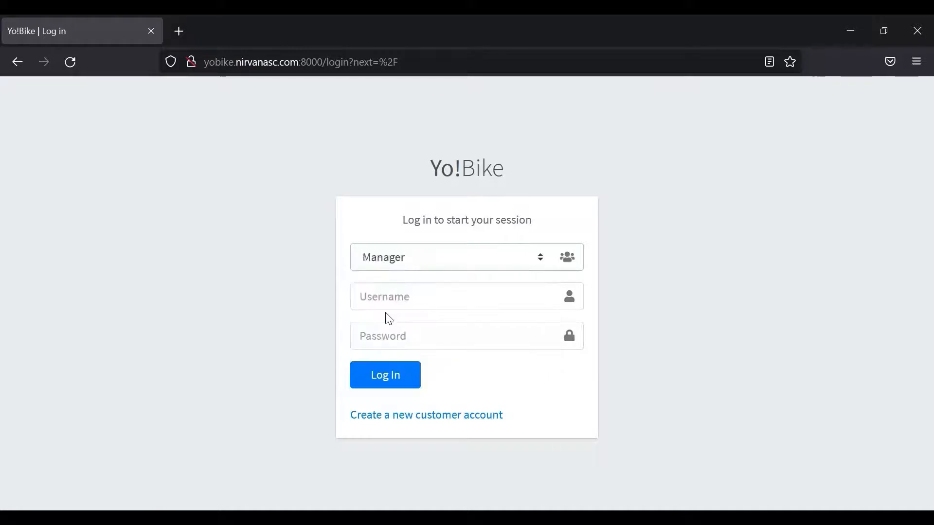
type("manager")
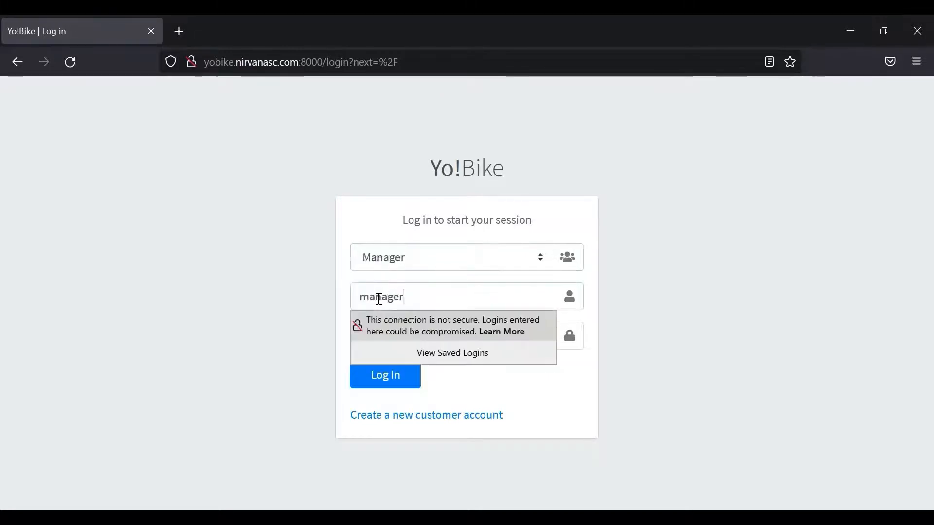
left_click(415, 333)
type("123456")
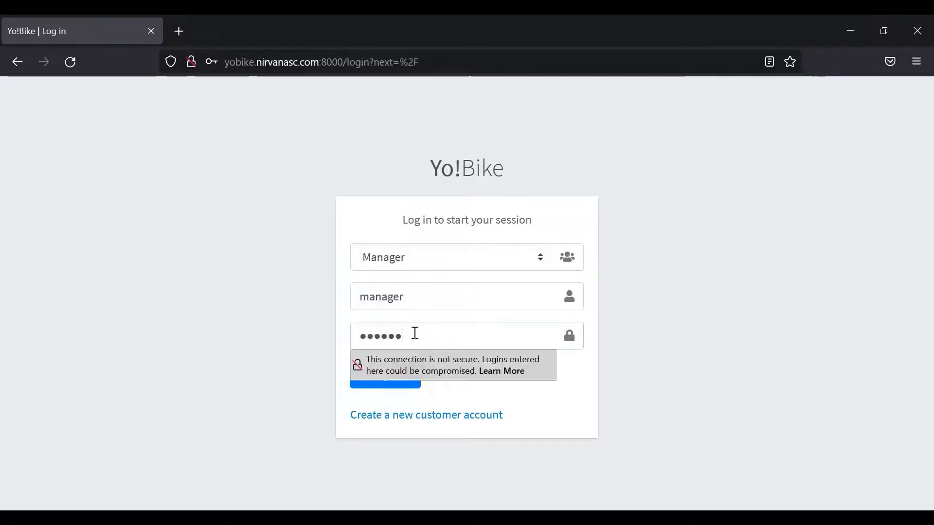
left_click(384, 387)
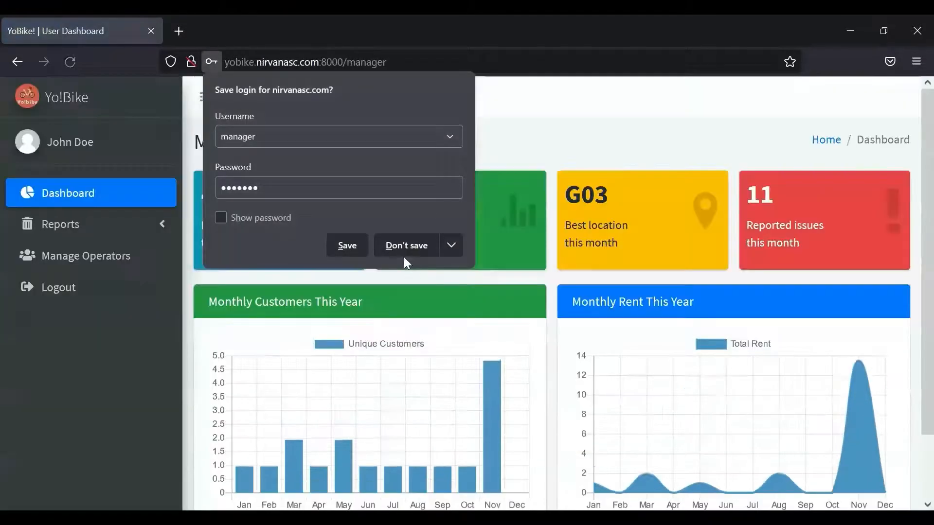
- Decline Firefox's save-login prompt, look over the dashboard stats and expand Reports in the sidebar
left_click(400, 245)
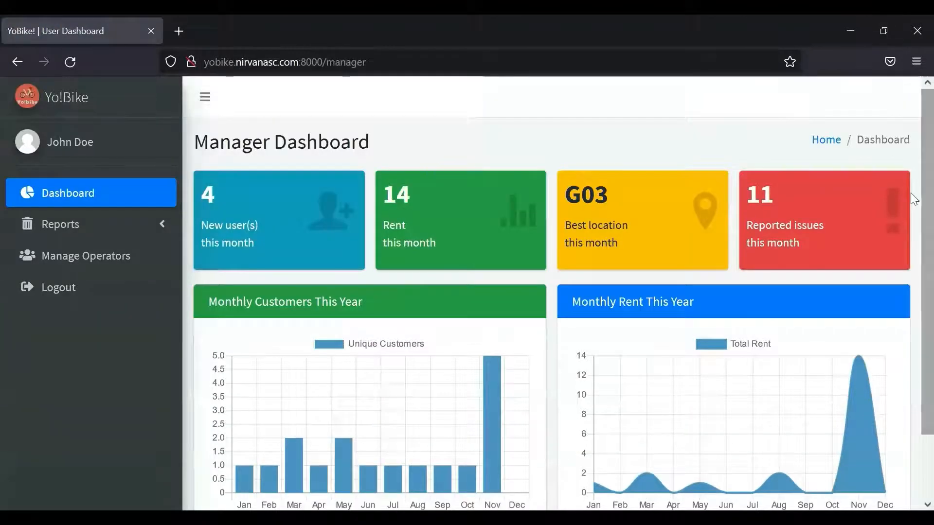
scroll(913, 233, "down", 2)
scroll(913, 262, "down", 1)
scroll(912, 250, "up", 2)
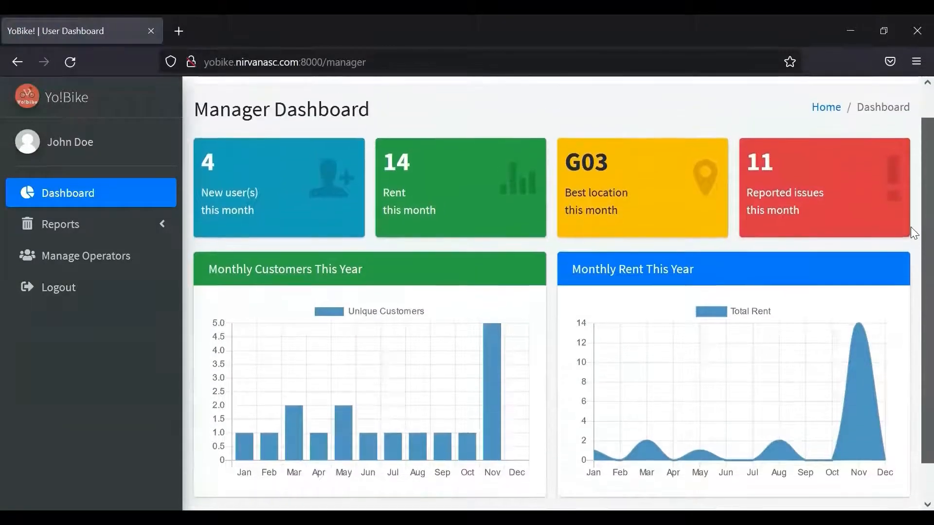
scroll(914, 219, "up", 1)
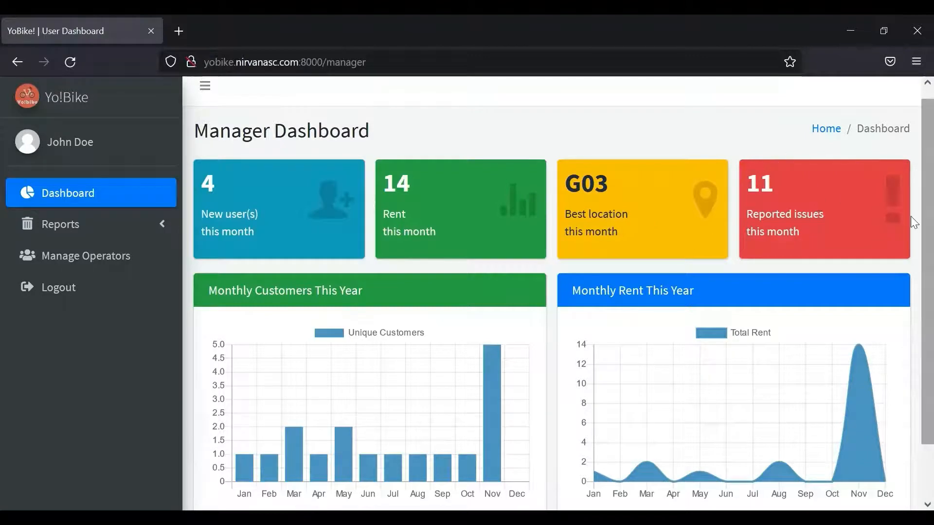
scroll(914, 265, "down", 2)
scroll(914, 267, "down", 1)
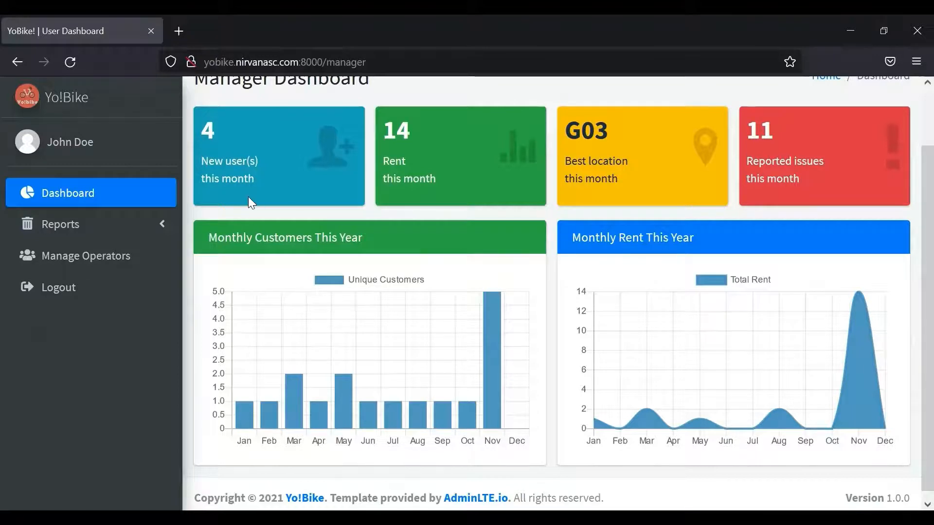
left_click(161, 227)
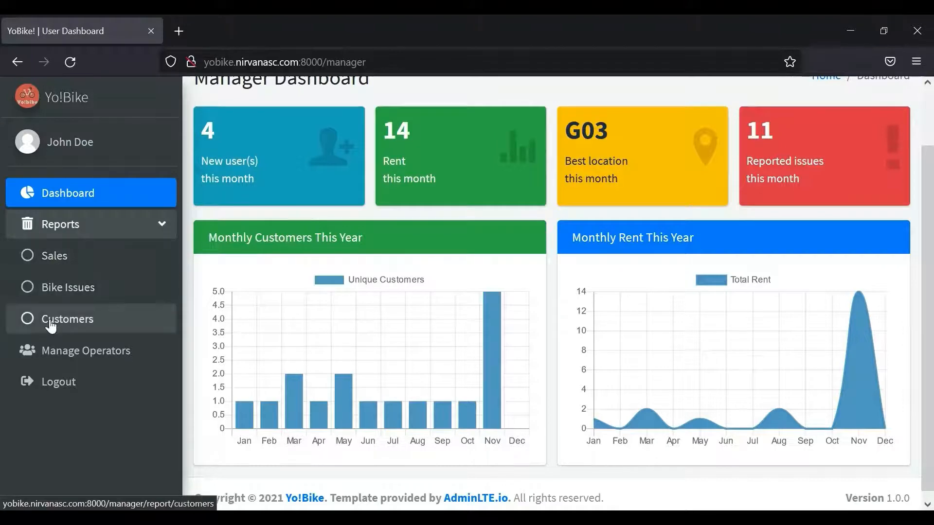
- Generate the Sales Report for 2 August to 3 November 2021
left_click(122, 262)
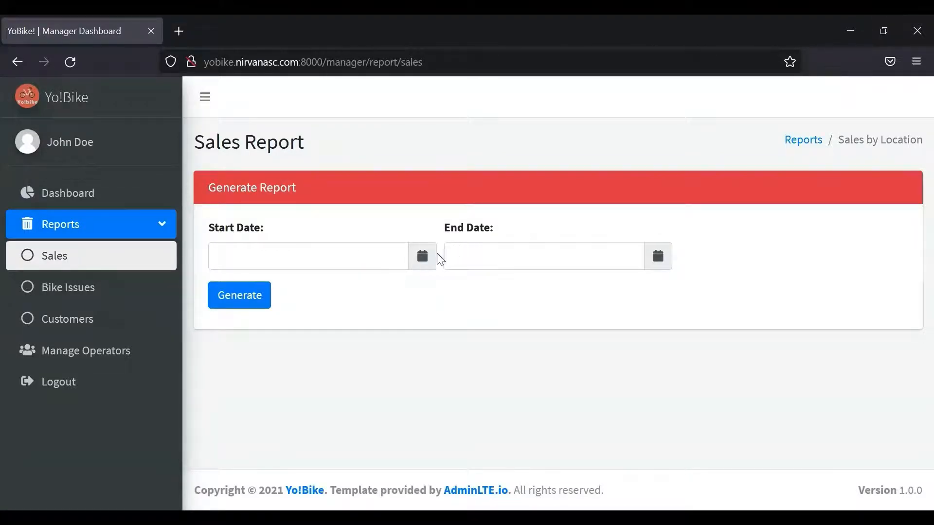
left_click(425, 262)
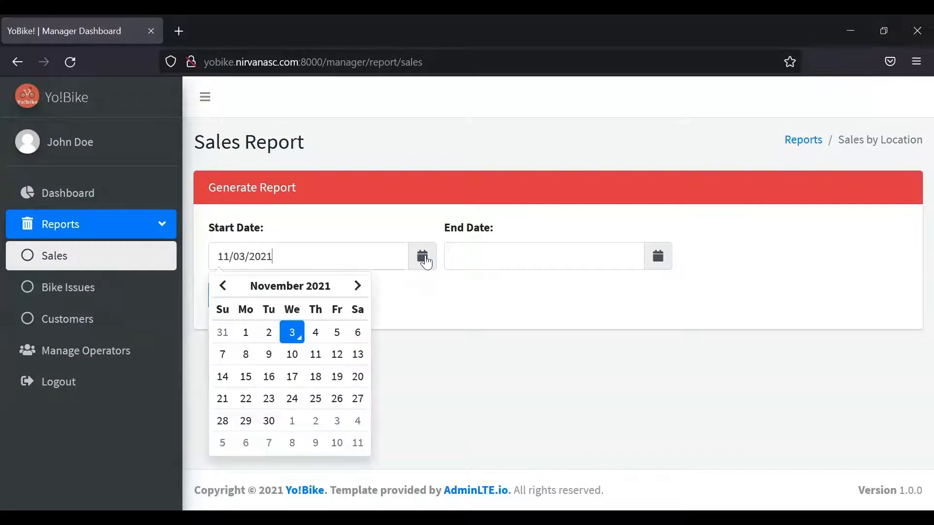
left_click(222, 286)
left_click(222, 287)
left_click(222, 287)
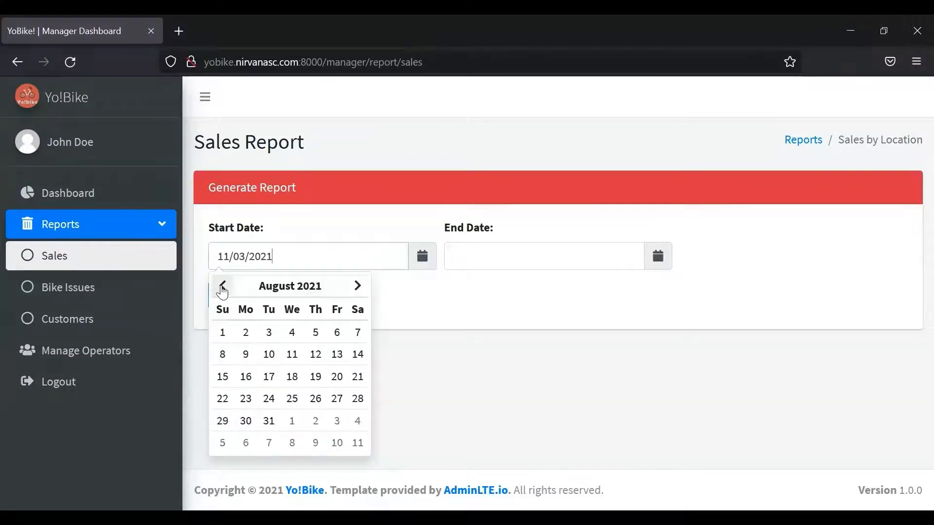
left_click(246, 332)
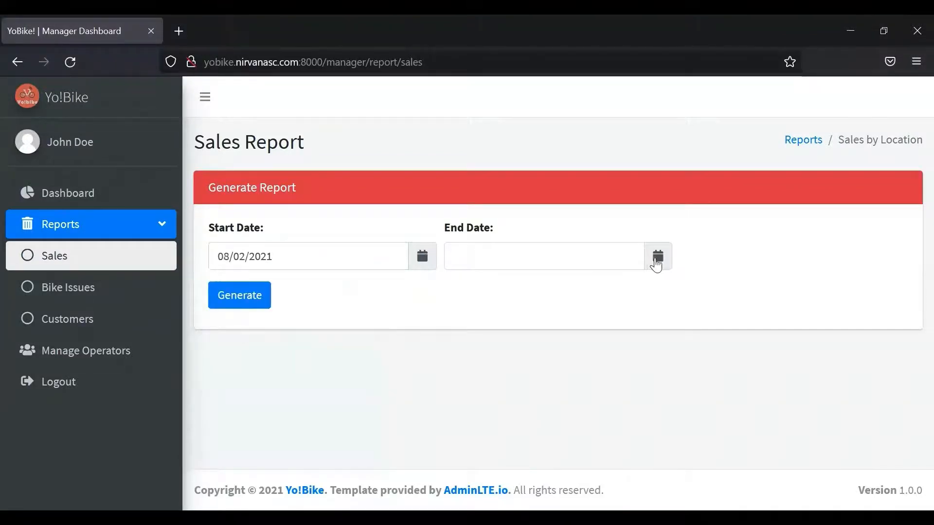
left_click(657, 266)
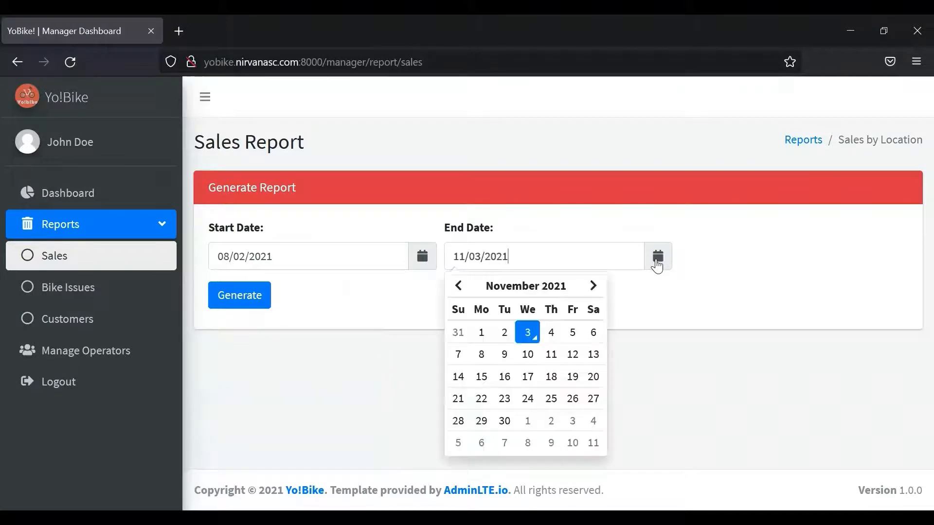
left_click(527, 333)
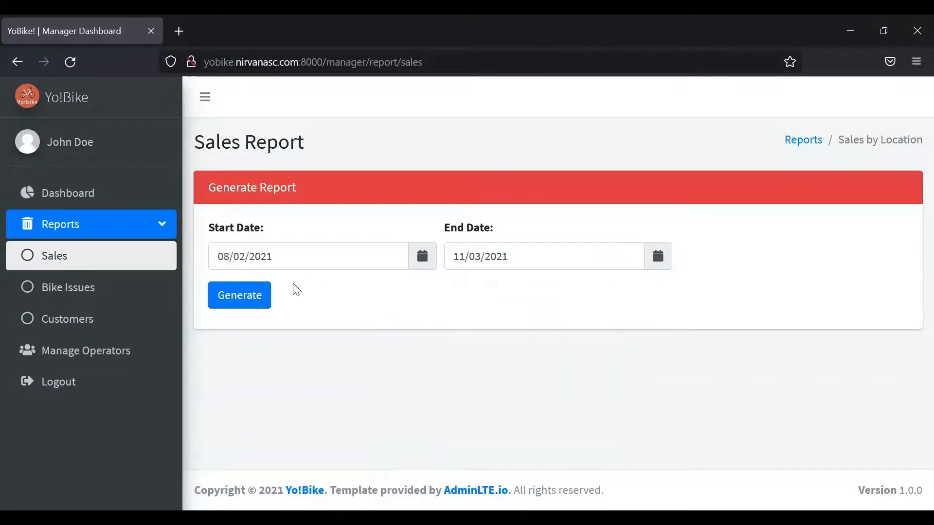
left_click(244, 299)
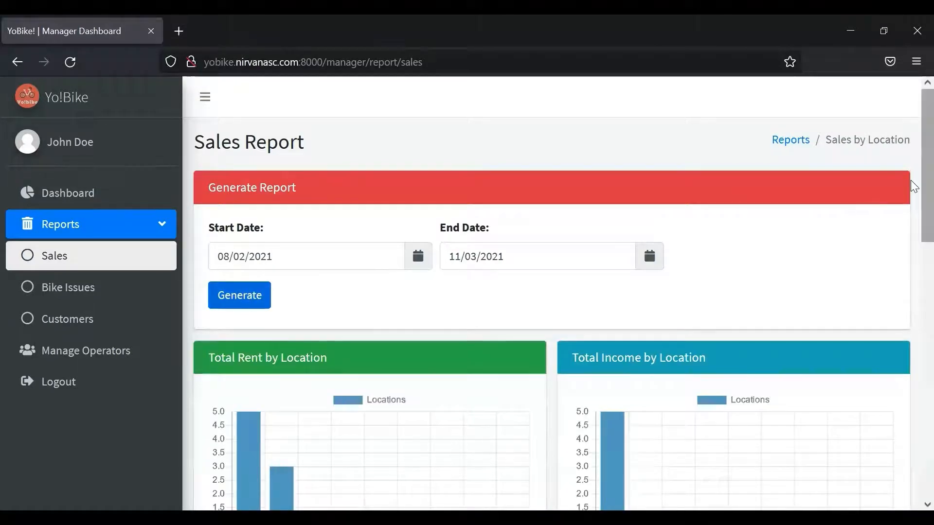
- Scroll past the Total Rent and Total Income charts to the per-location Report Table
scroll(911, 190, "down", 2)
scroll(913, 243, "down", 2)
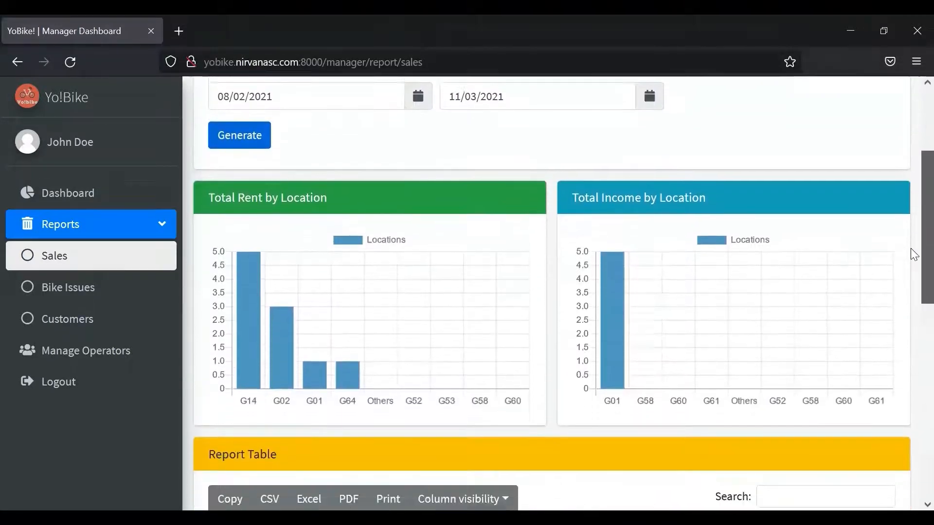
scroll(913, 255, "down", 1)
scroll(911, 270, "down", 1)
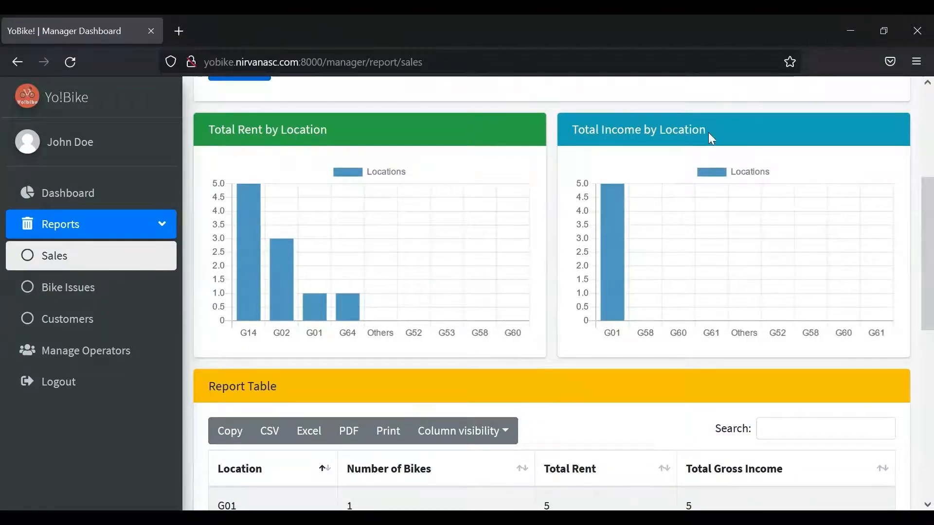
scroll(912, 214, "down", 1)
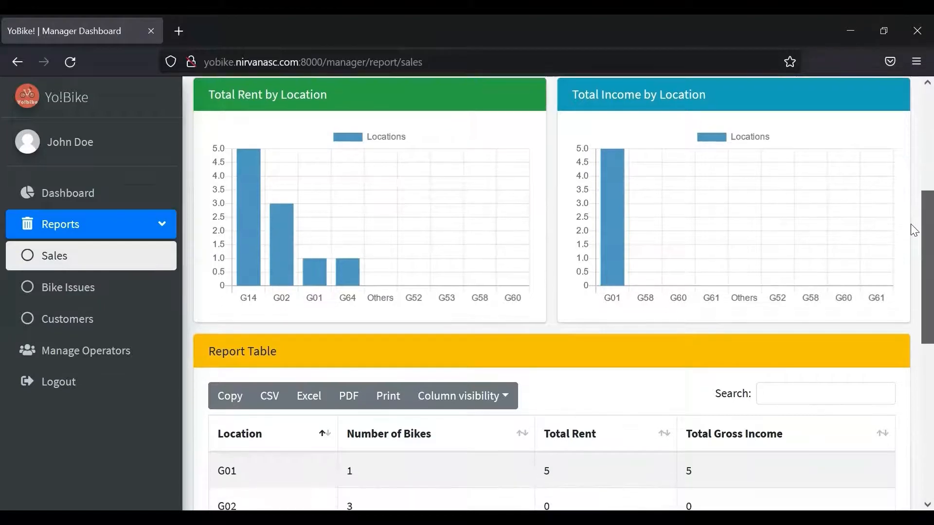
scroll(913, 228, "down", 4)
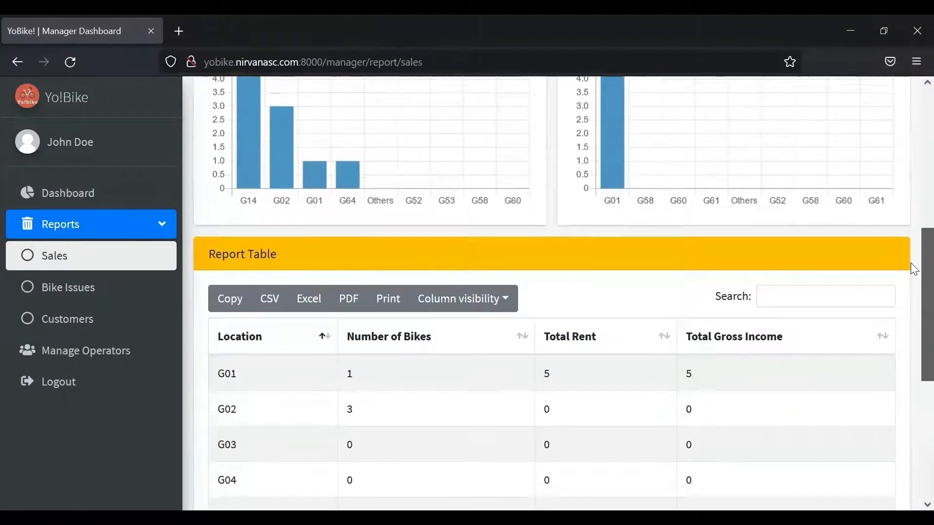
scroll(913, 282, "down", 2)
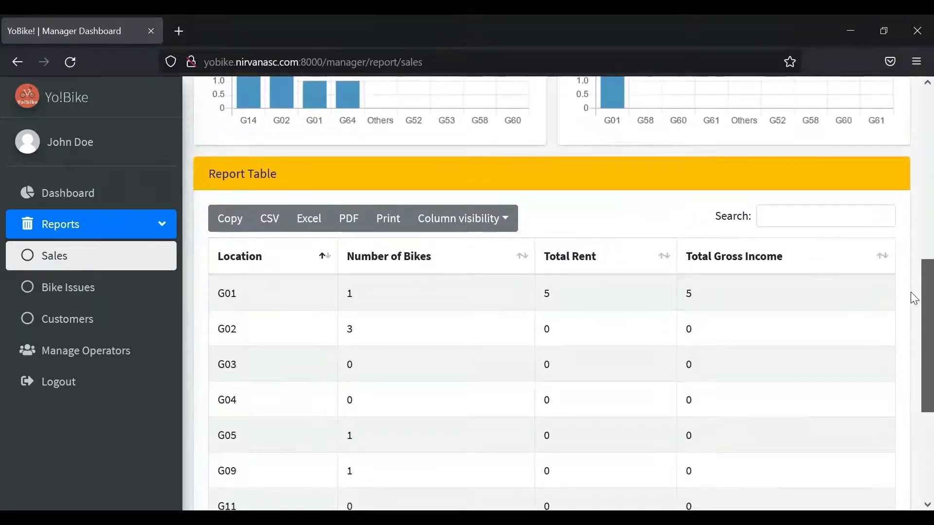
scroll(913, 292, "up", 2)
scroll(913, 282, "down", 1)
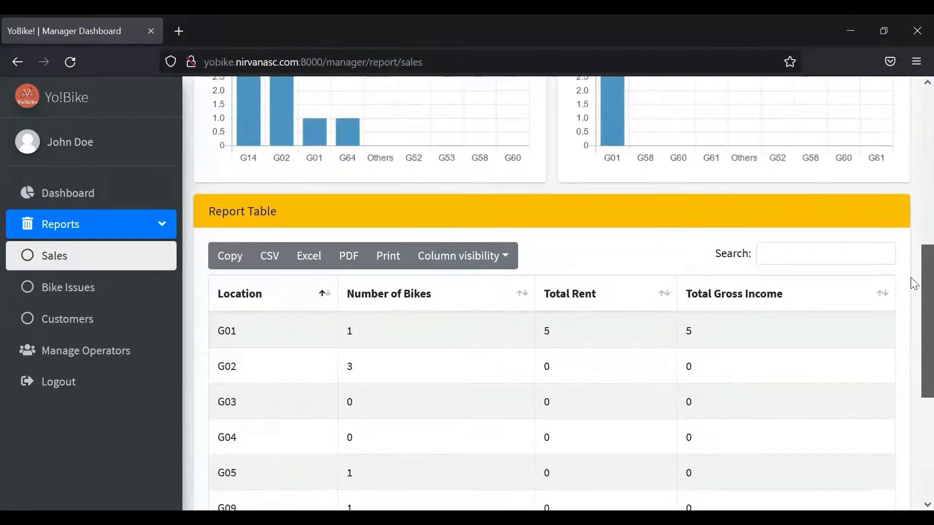
scroll(913, 287, "down", 2)
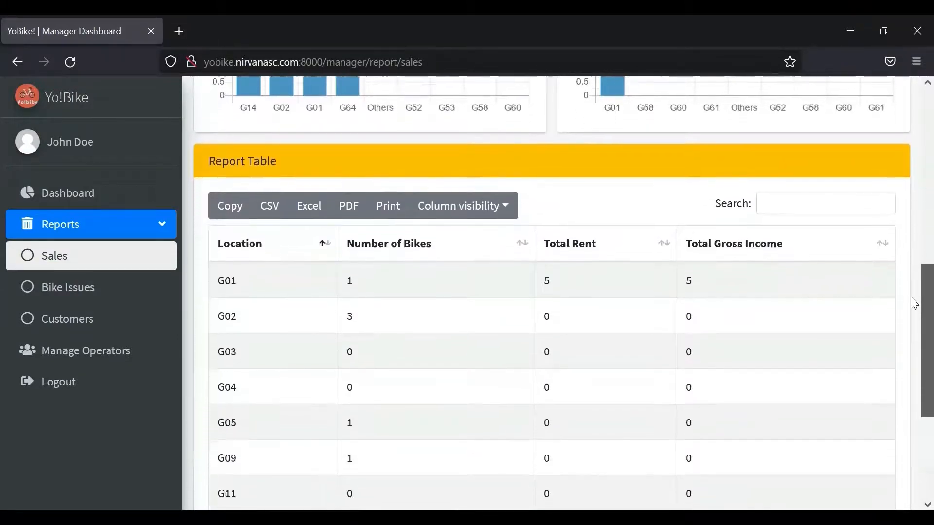
scroll(910, 301, "down", 1)
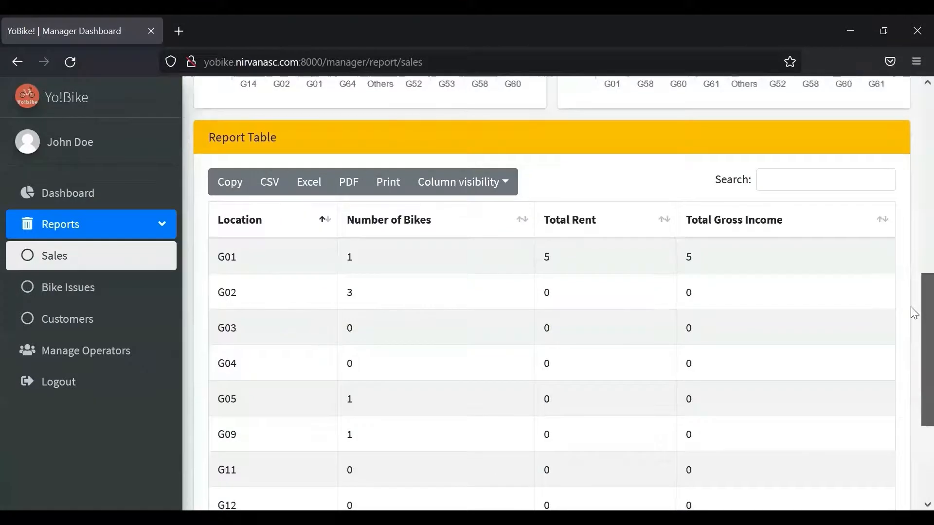
scroll(910, 315, "down", 1)
scroll(910, 316, "down", 1)
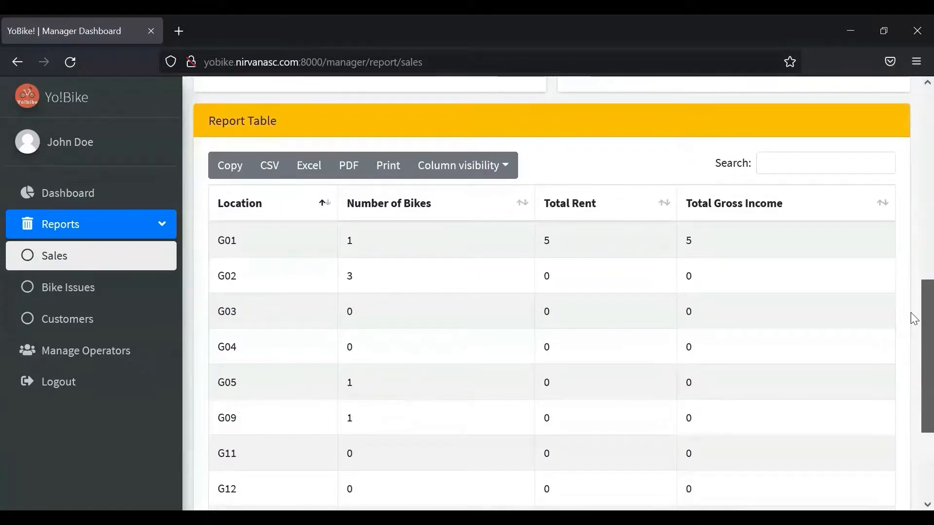
scroll(911, 316, "down", 1)
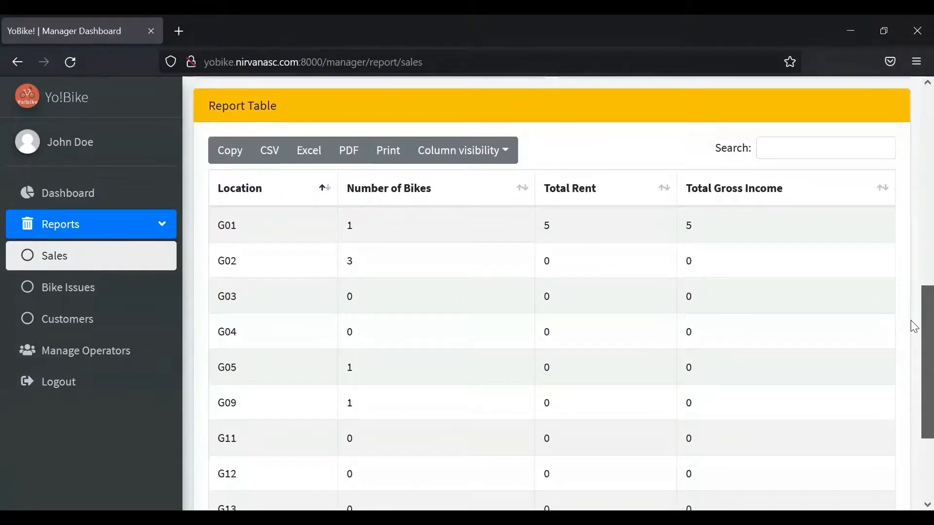
scroll(910, 322, "down", 1)
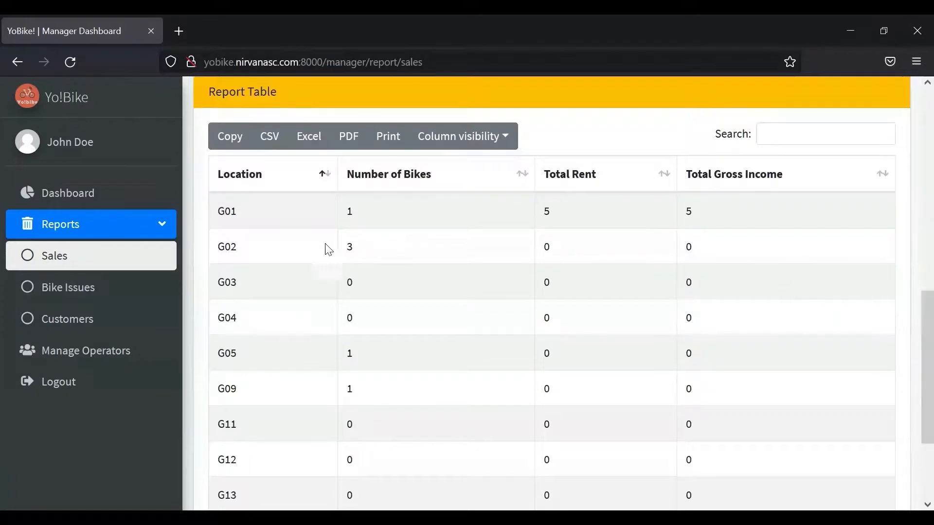
- Generate the Bike Issues report for 3 August to 3 November 2021
left_click(87, 293)
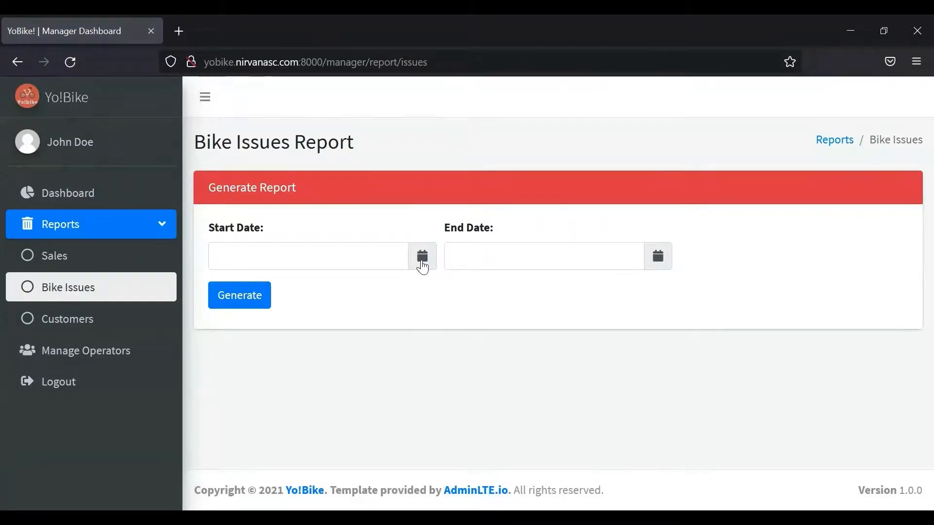
left_click(422, 265)
left_click(223, 286)
left_click(222, 286)
left_click(223, 286)
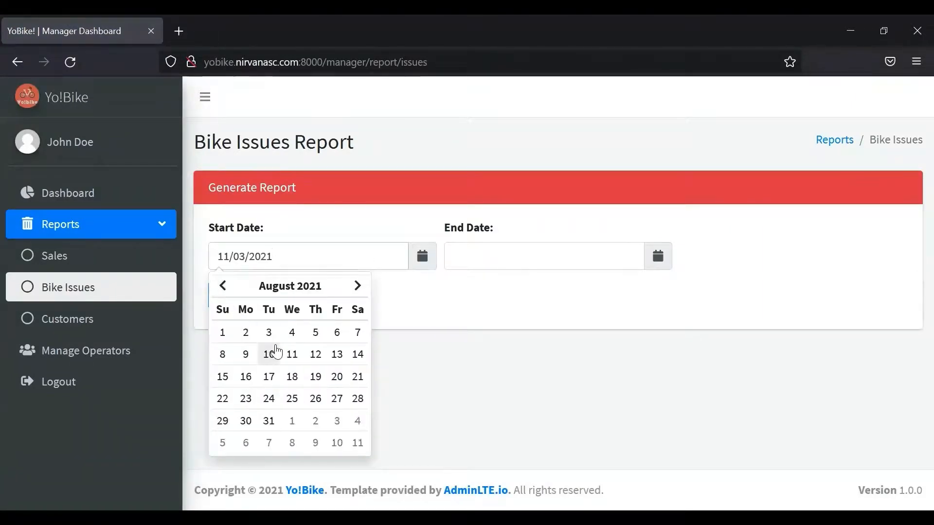
left_click(268, 334)
left_click(651, 263)
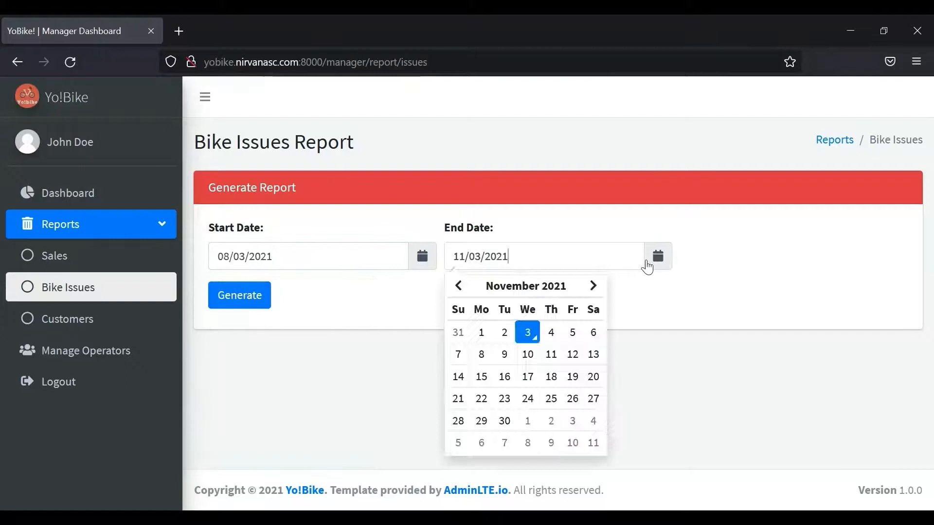
left_click(529, 333)
left_click(267, 301)
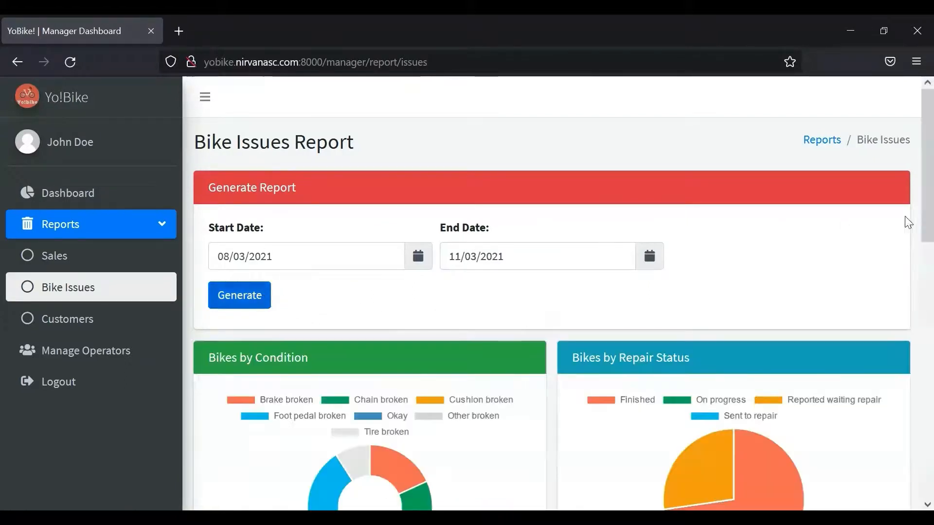
- Scroll through the condition and repair-status charts down to the reported issues table
scroll(910, 198, "down", 2)
scroll(909, 246, "down", 1)
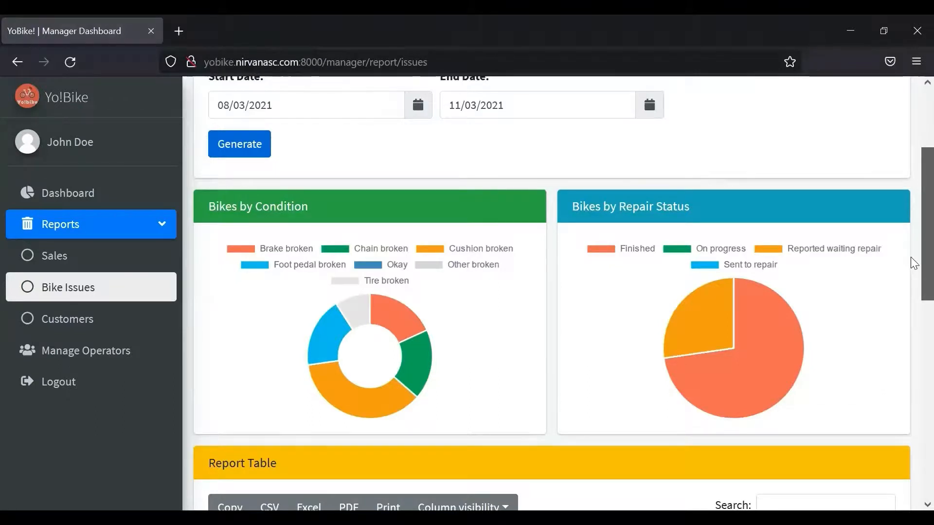
scroll(911, 258, "down", 1)
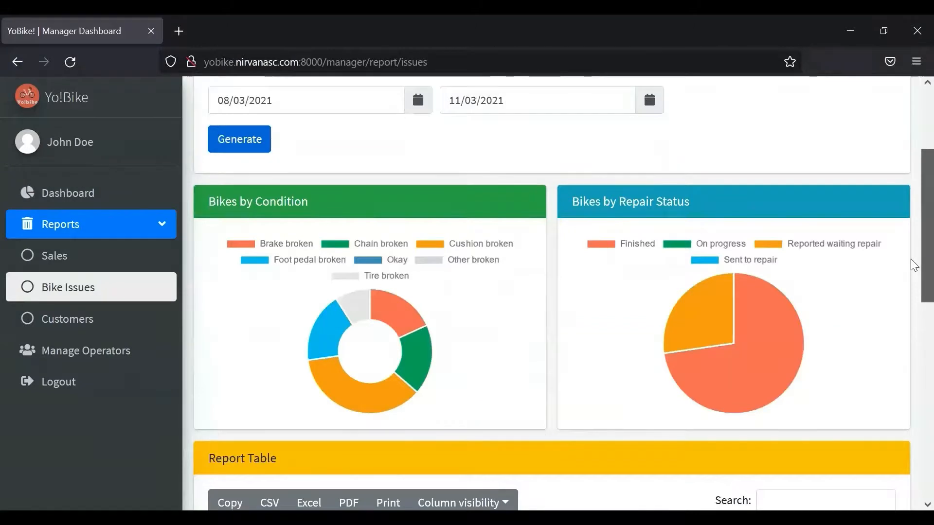
scroll(910, 262, "down", 2)
scroll(910, 282, "down", 2)
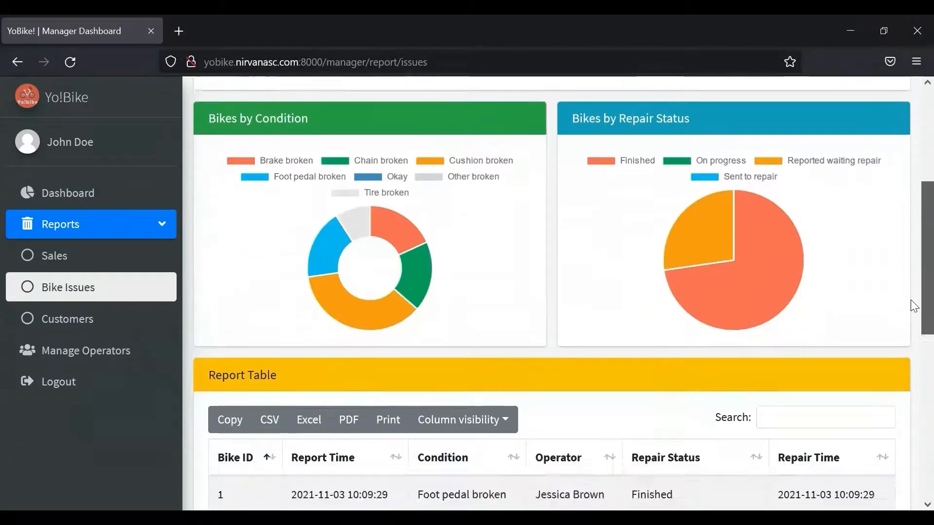
scroll(911, 301, "down", 5)
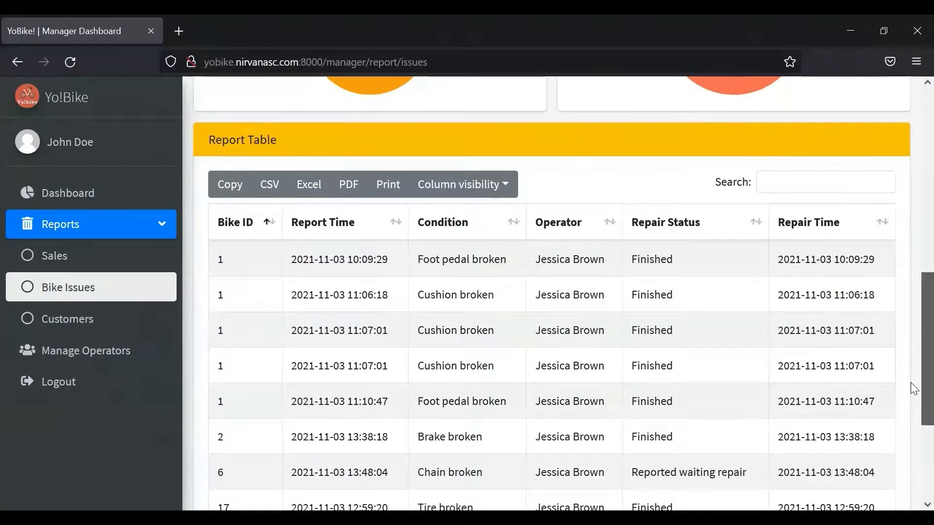
scroll(910, 383, "down", 1)
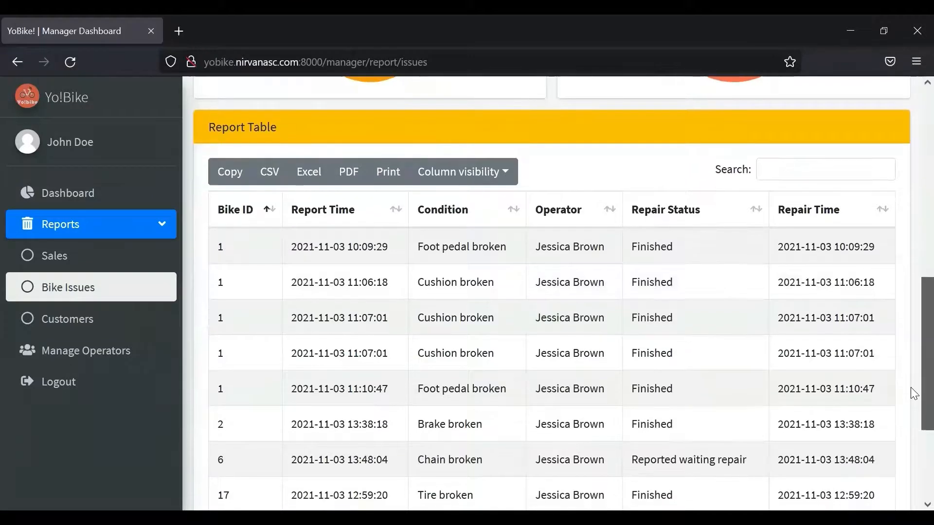
scroll(911, 389, "down", 1)
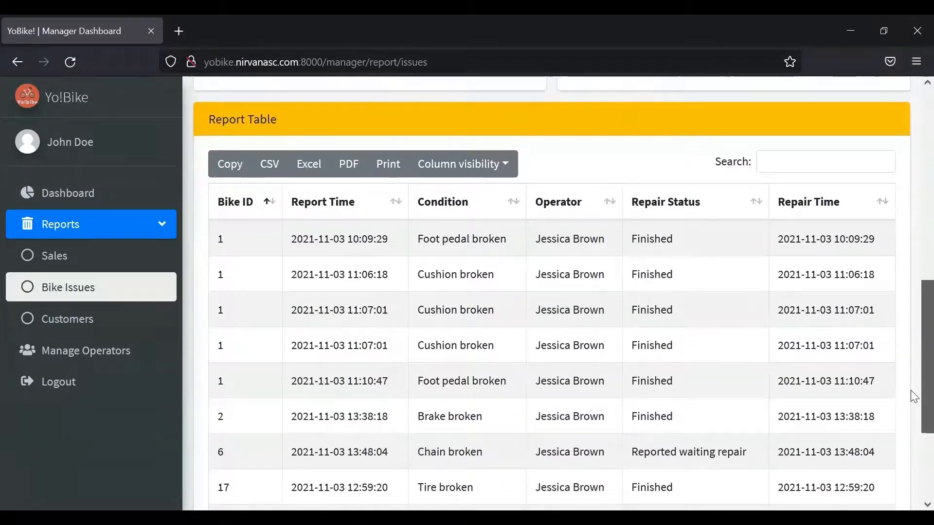
scroll(910, 389, "up", 1)
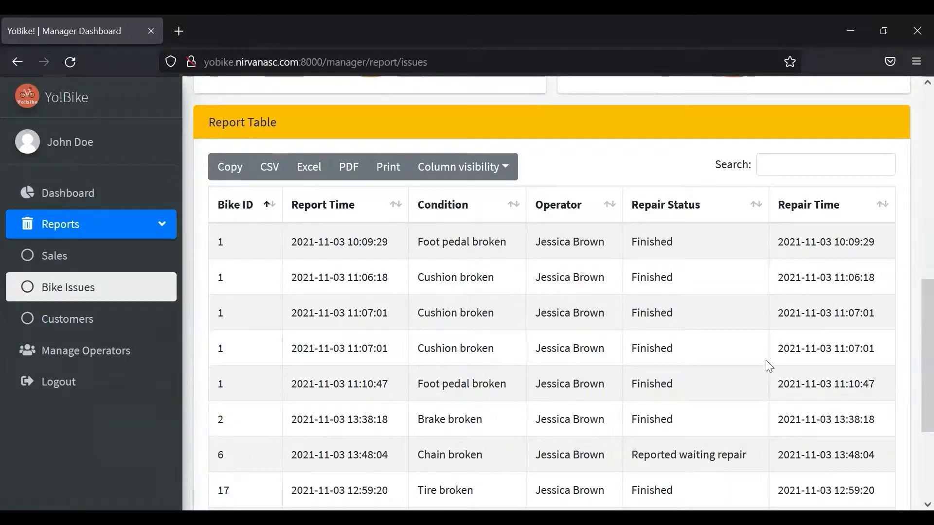
- Generate the Customers report with start date 3 June 2021 and end date 11/03/2021
left_click(126, 323)
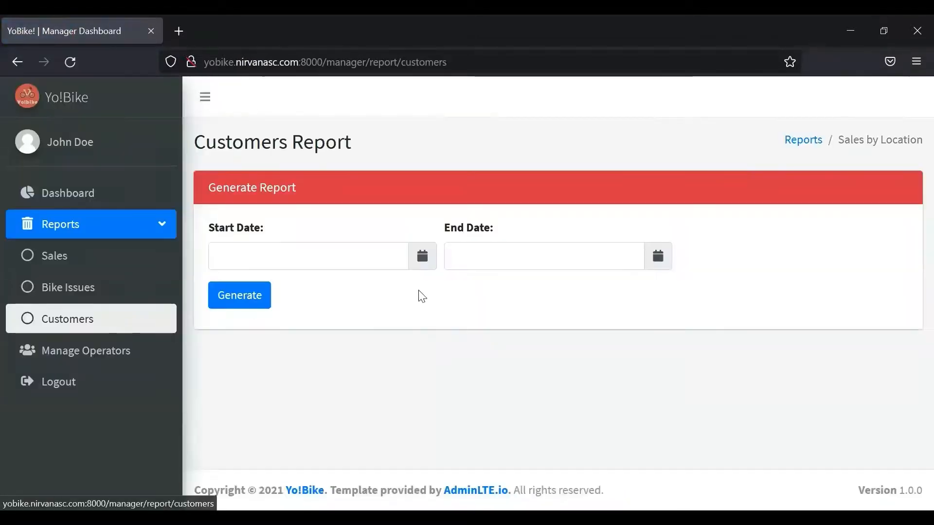
left_click(422, 256)
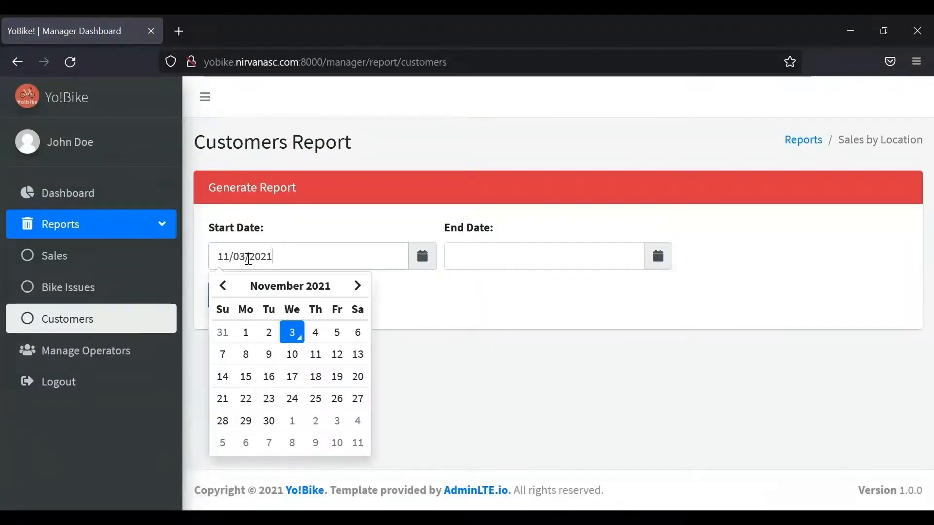
left_click(223, 286)
left_click(223, 285)
left_click(223, 286)
left_click(223, 285)
left_click(223, 285)
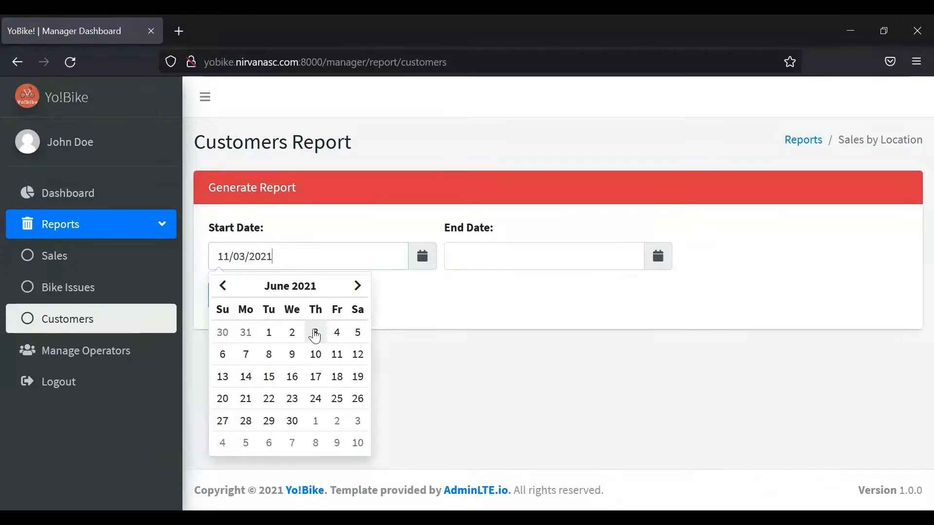
left_click(315, 332)
left_click(528, 333)
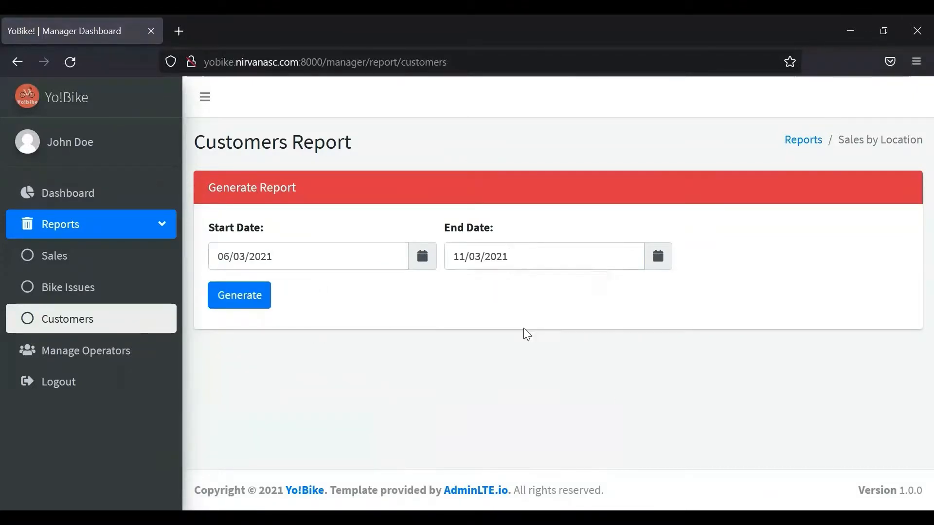
left_click(257, 296)
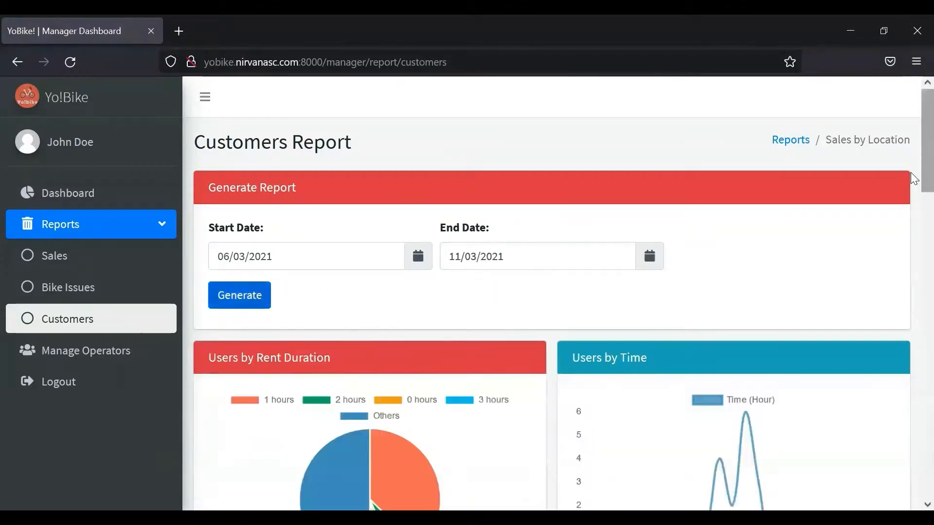
scroll(913, 146, "down", 3)
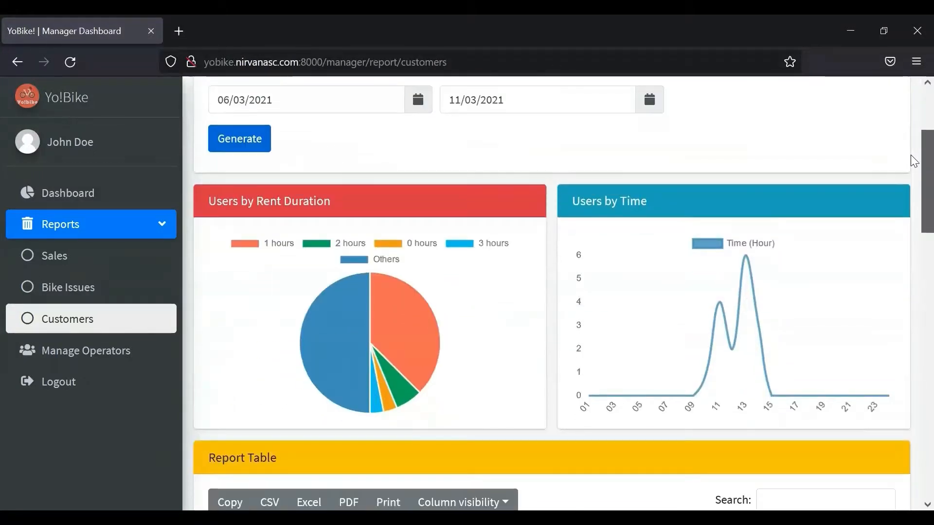
scroll(913, 160, "down", 1)
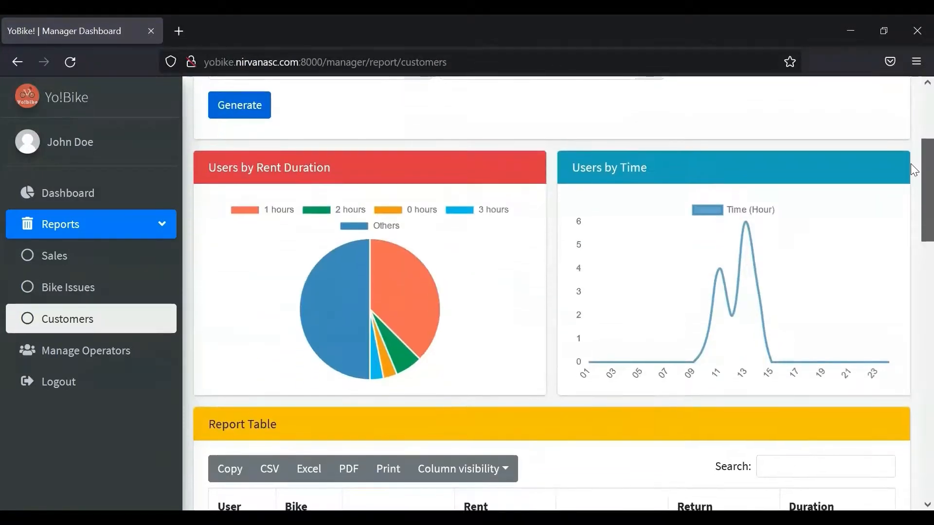
scroll(910, 167, "down", 1)
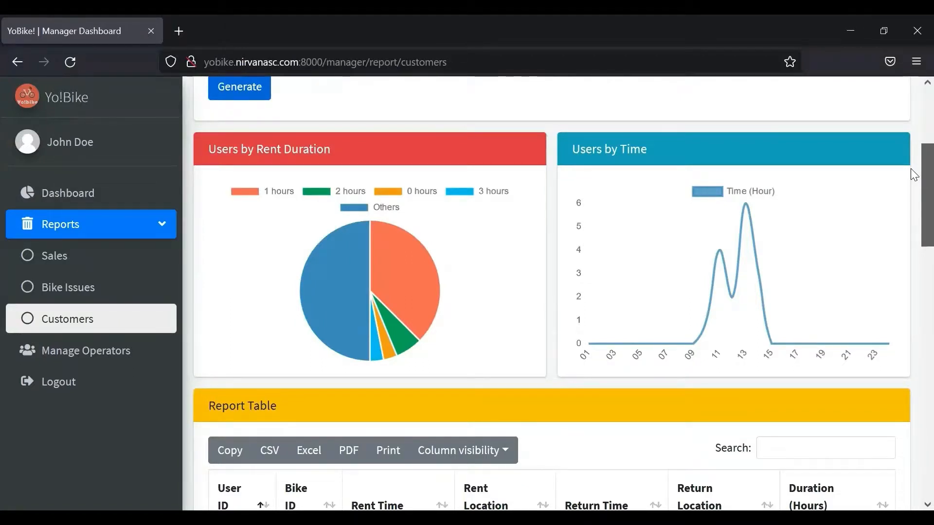
scroll(911, 171, "down", 1)
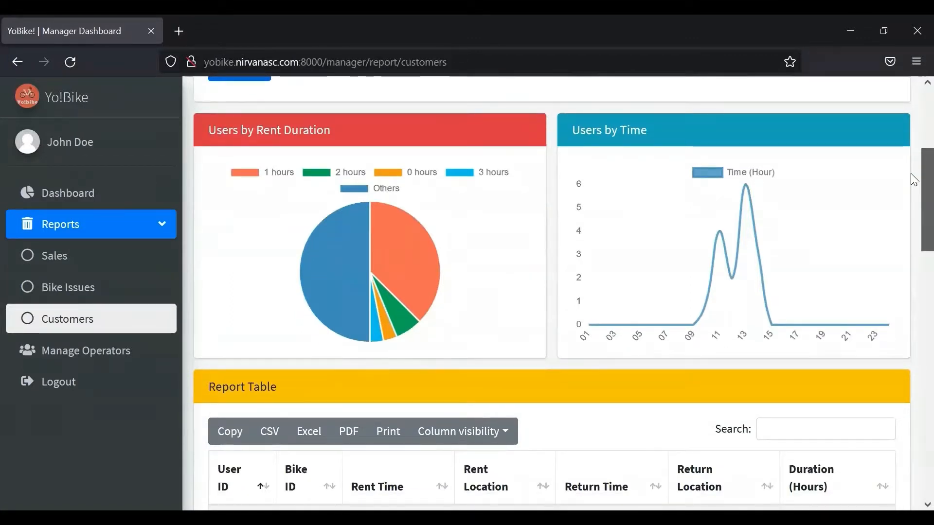
scroll(911, 174, "down", 1)
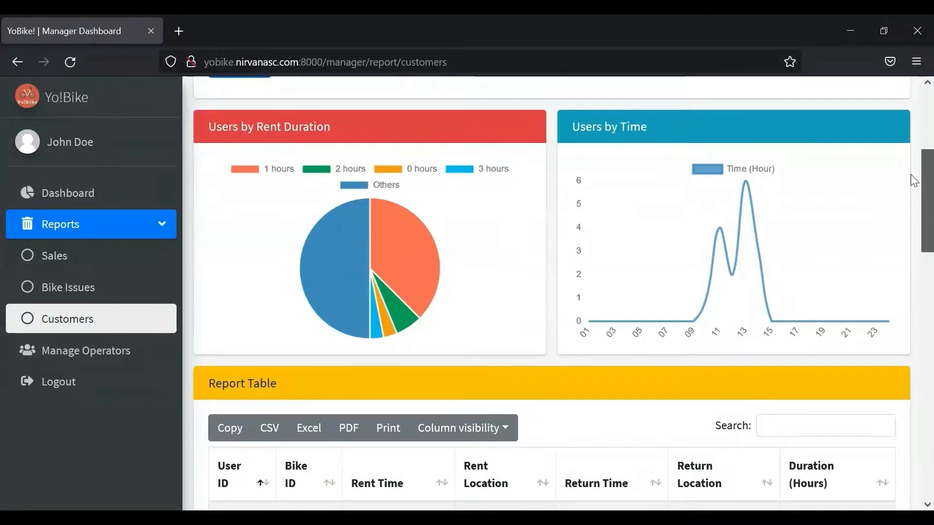
scroll(911, 176, "down", 1)
scroll(910, 186, "up", 1)
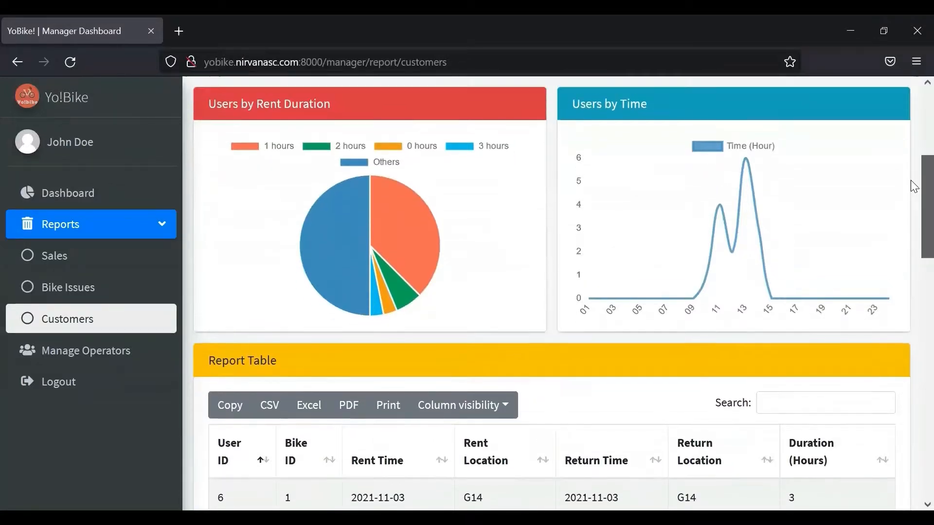
scroll(913, 187, "down", 2)
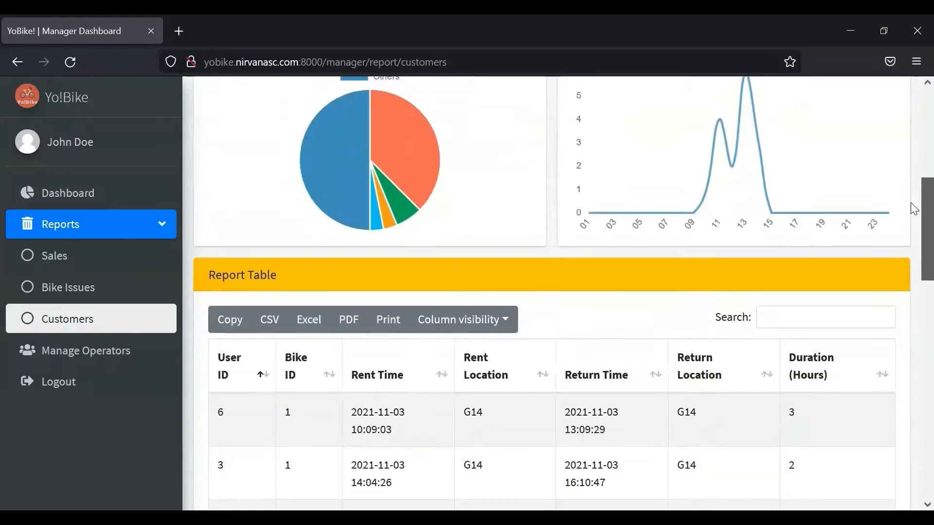
scroll(913, 190, "up", 1)
scroll(911, 188, "up", 2)
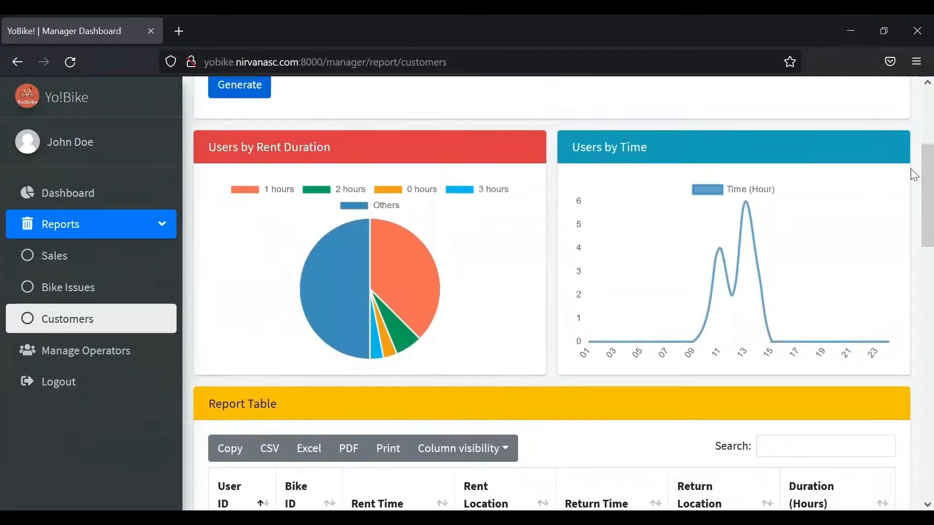
scroll(911, 200, "down", 6)
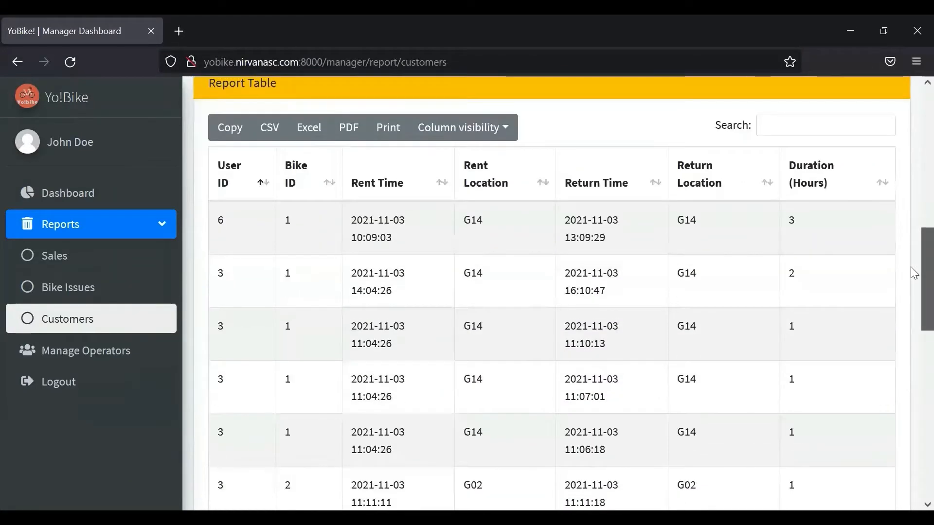
scroll(913, 280, "down", 1)
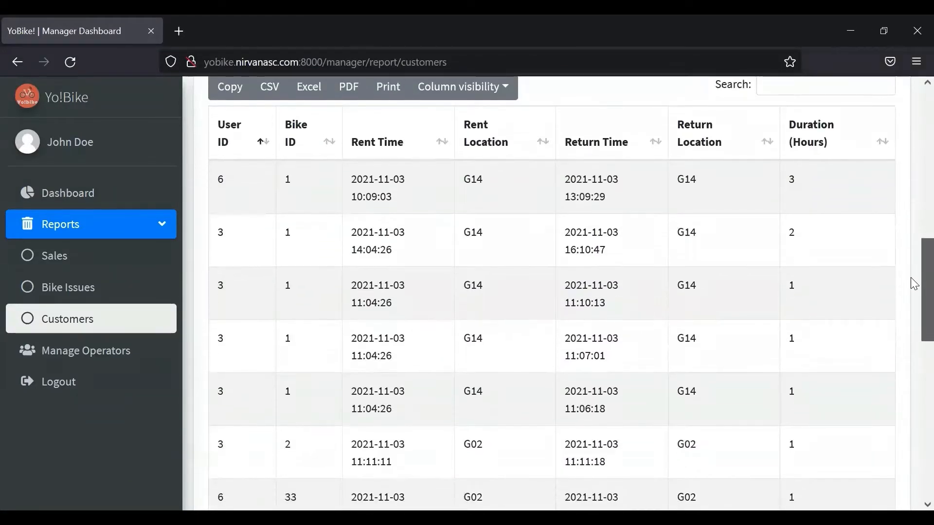
scroll(914, 273, "up", 1)
scroll(914, 271, "down", 1)
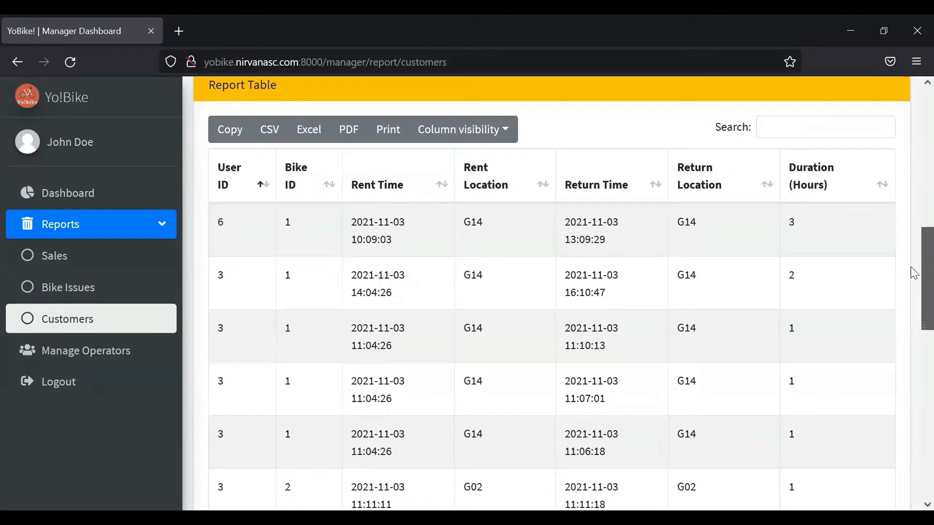
scroll(914, 274, "down", 2)
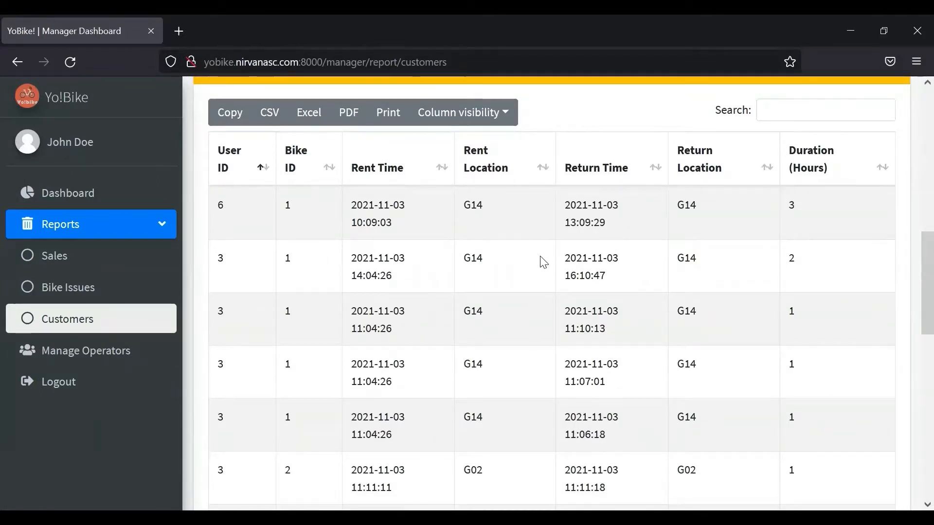
- Open Manage Operators and enter the new operator's full name in the Add New Operator form
left_click(136, 358)
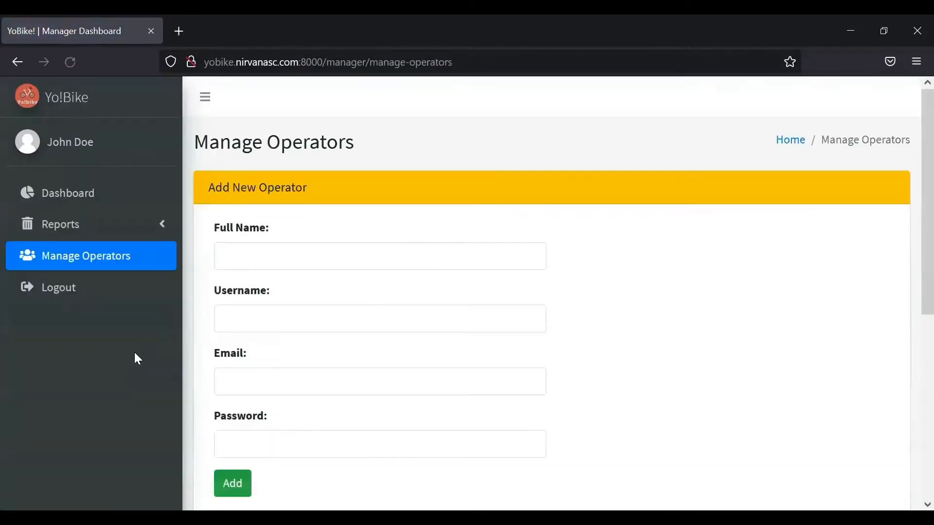
scroll(911, 185, "down", 1)
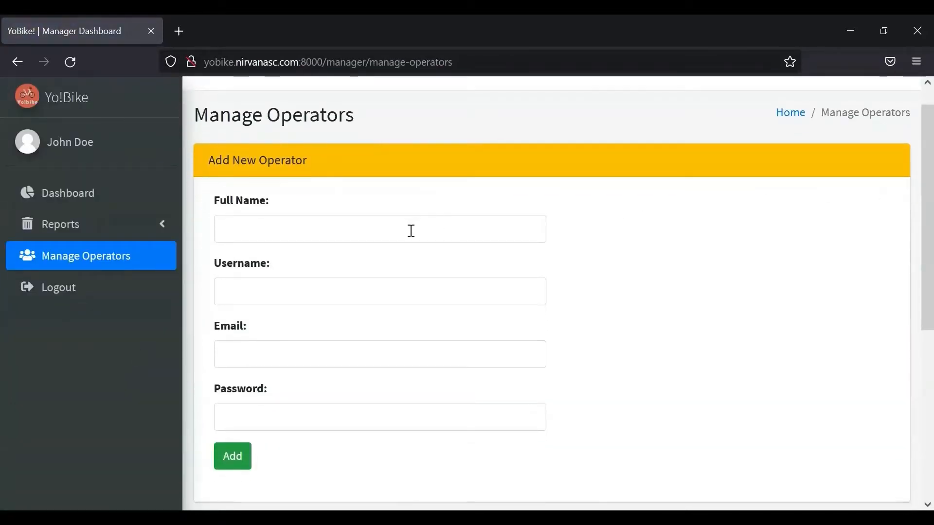
left_click(295, 229)
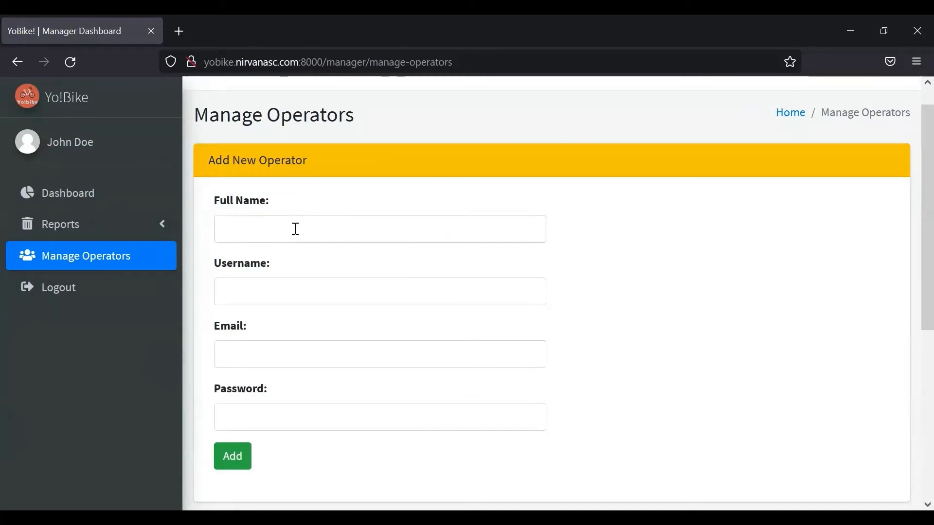
type("Jessice")
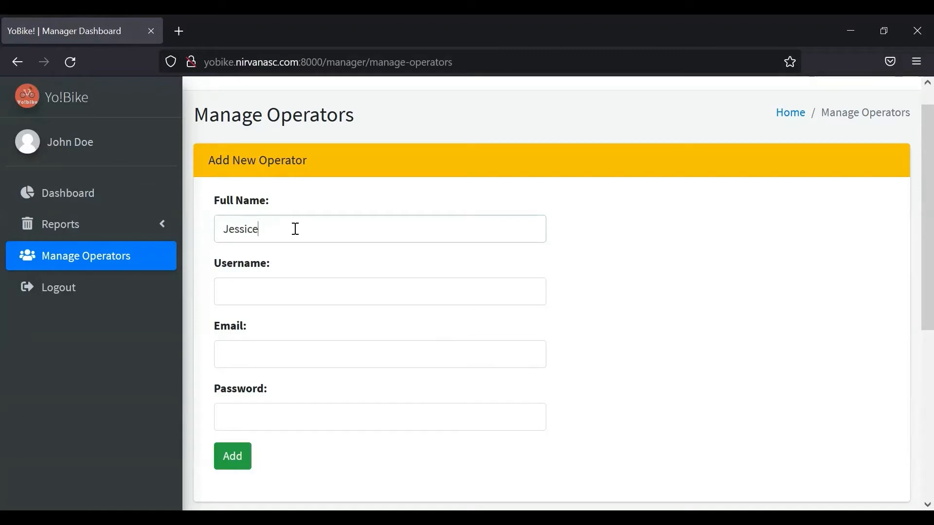
key("BackSpace")
type("a")
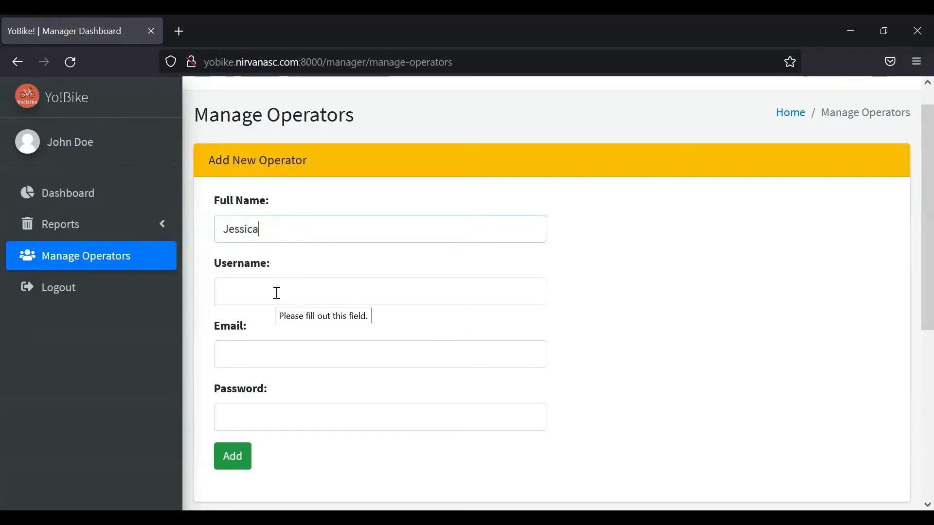
- Fill in the new operator's username, e-mail address and password
left_click(277, 293)
type("jessica")
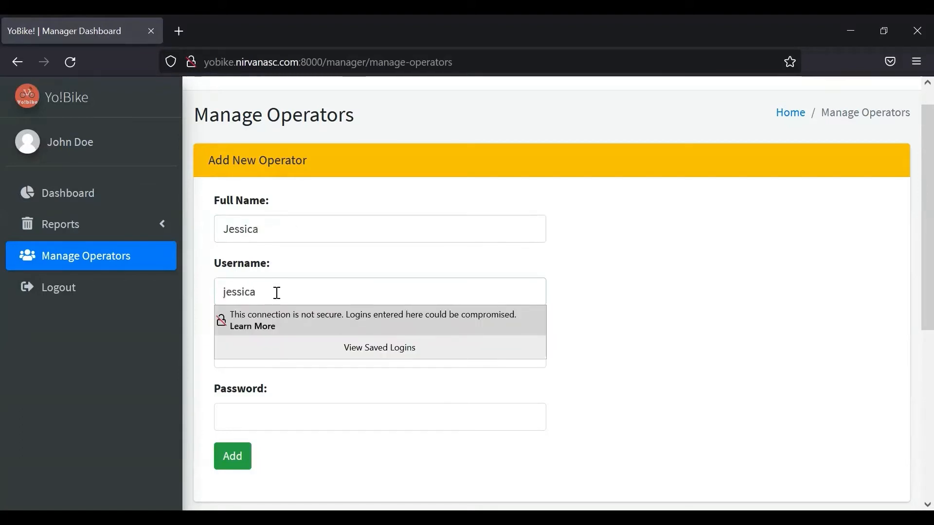
left_click(272, 362)
type("jes")
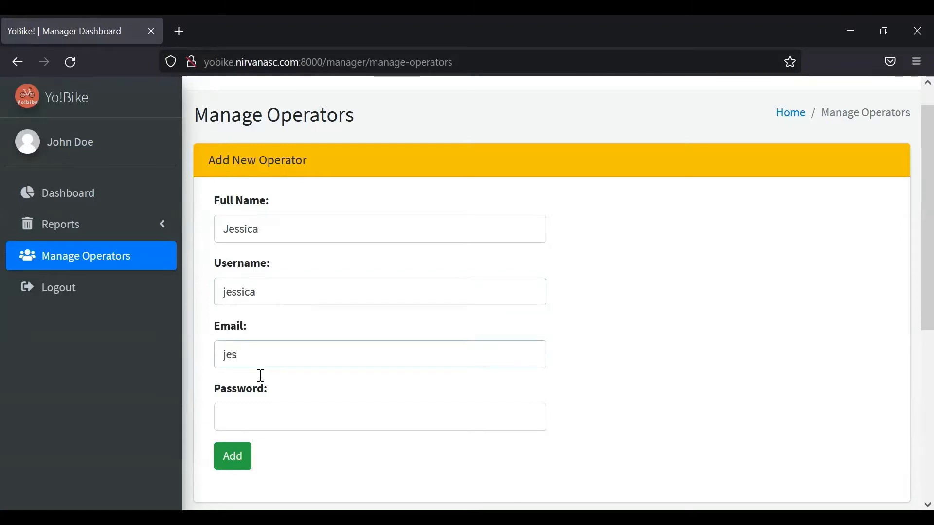
left_click(260, 422)
type("je")
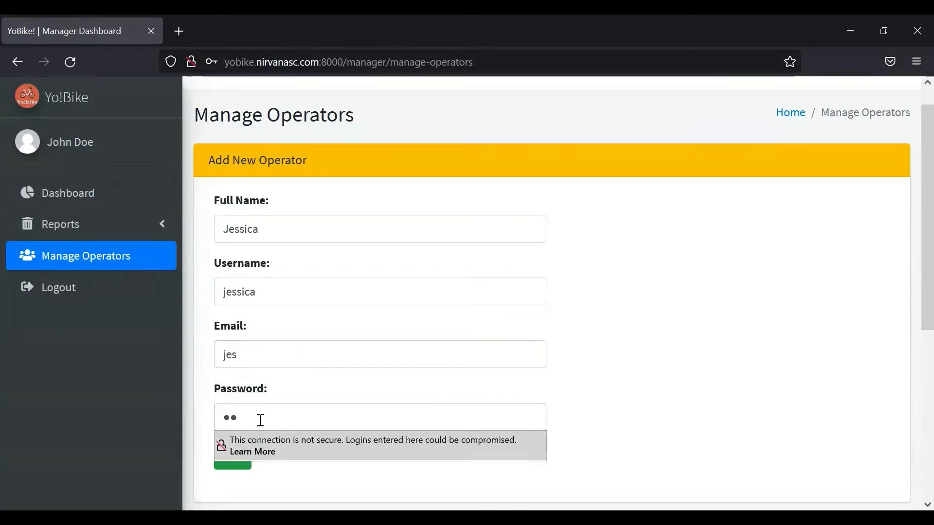
left_click(268, 359)
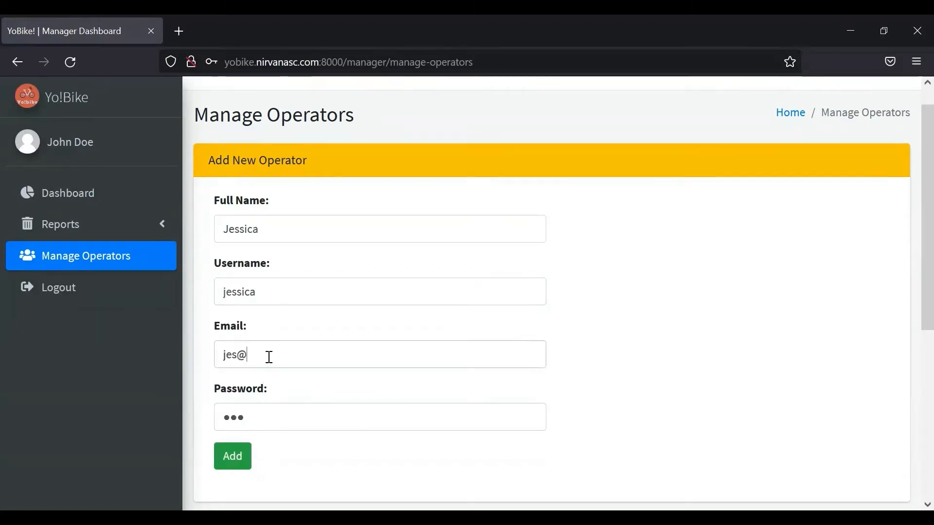
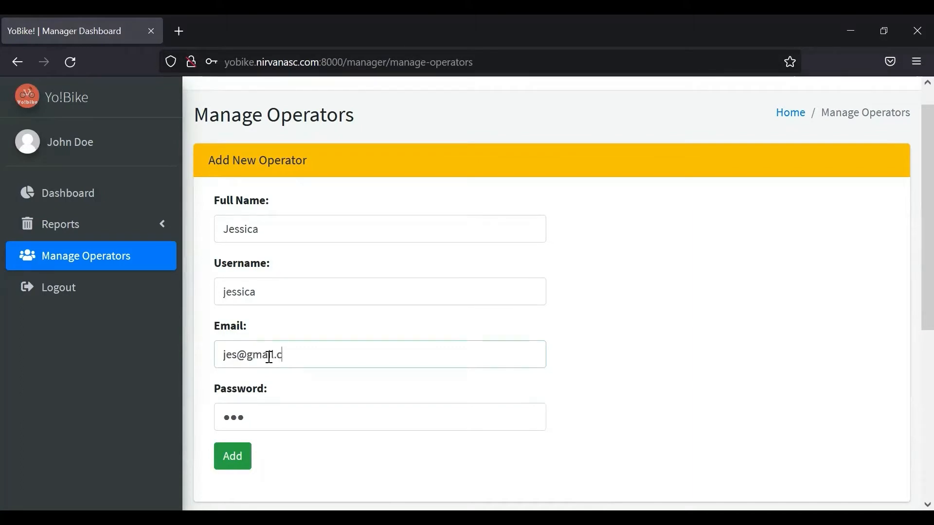
- Add the new operator, declining Firefox's save-login prompt and confirming the success message
left_click(233, 457)
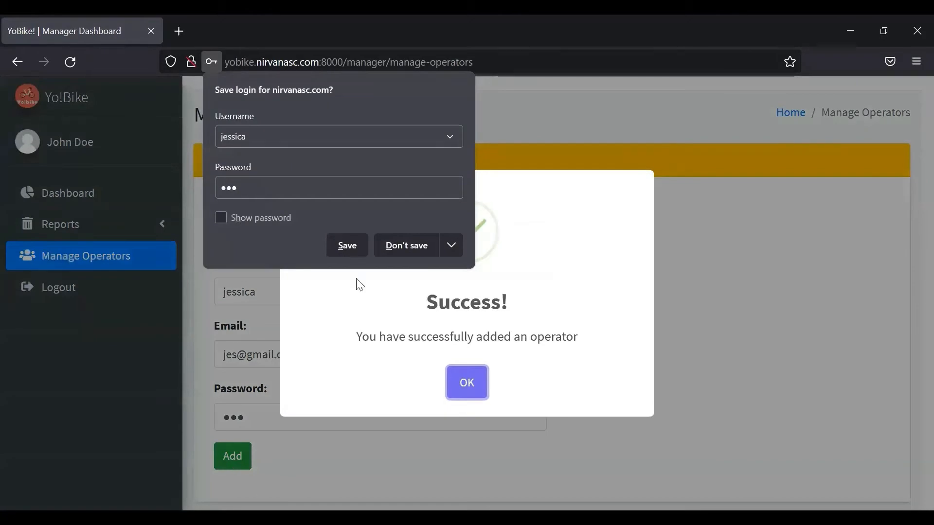
left_click(401, 243)
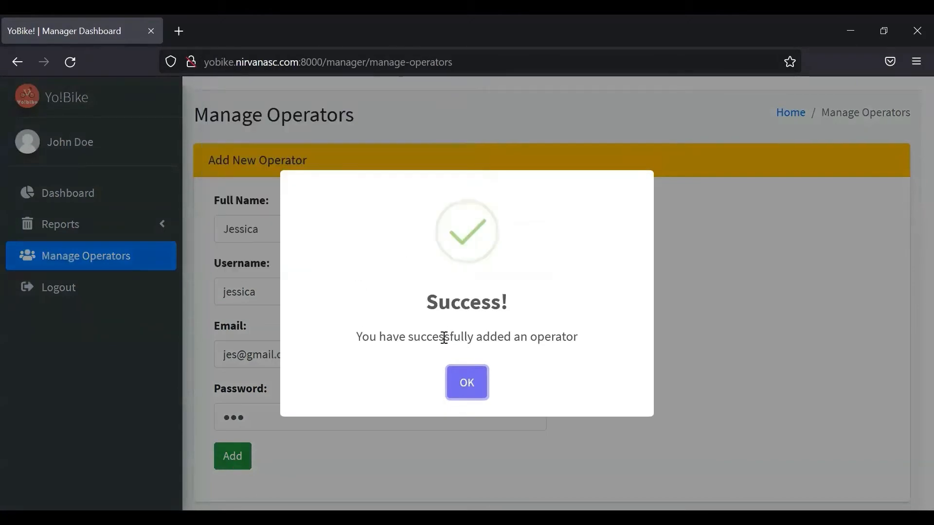
left_click(469, 383)
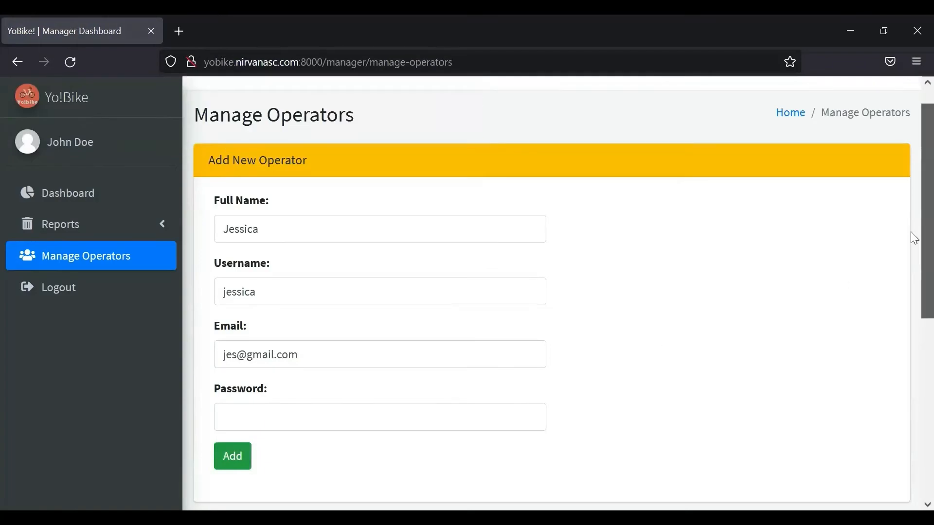
- Confirm operator ID 69 appears in the Operator List, then log out
left_click_drag(911, 236, 908, 408)
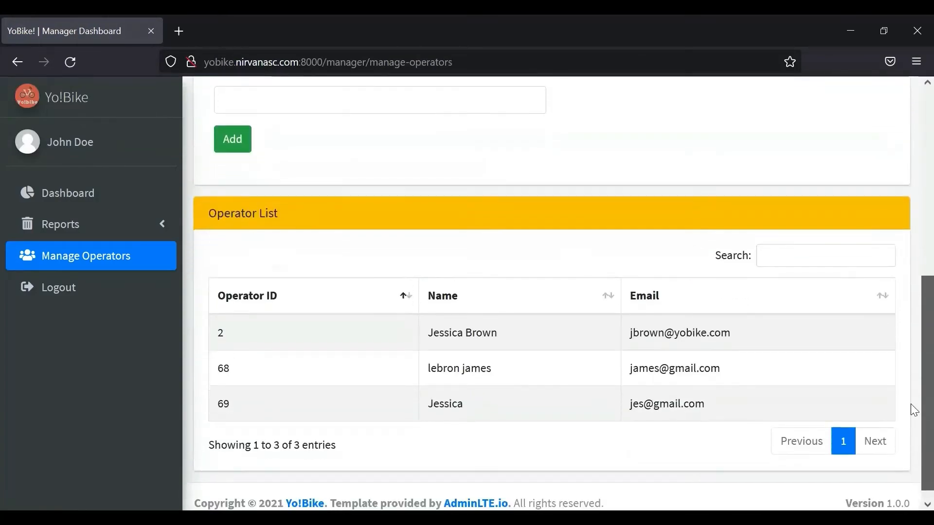
left_click_drag(219, 417, 762, 400)
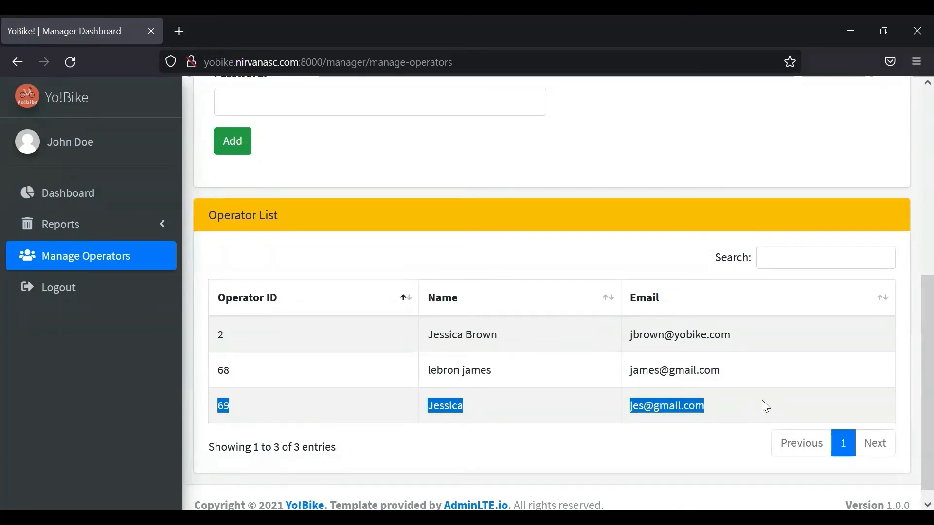
left_click(704, 449)
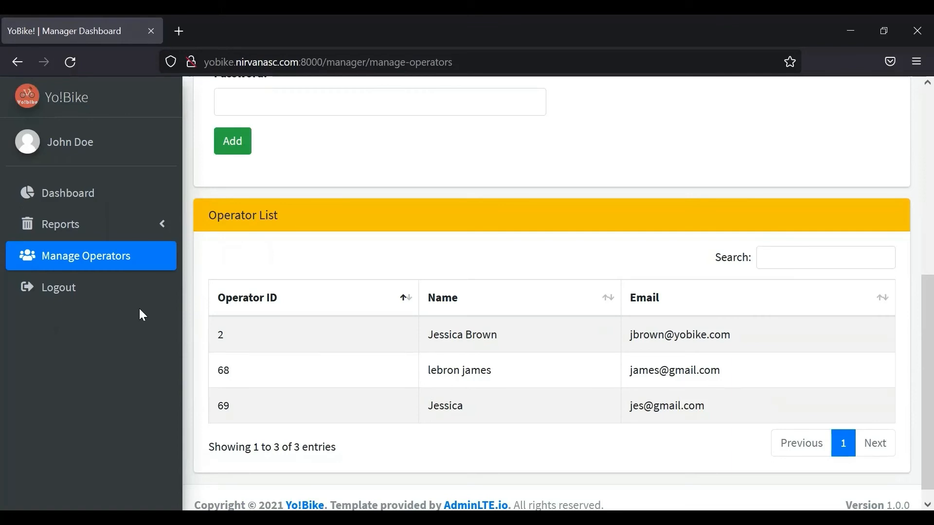
left_click(111, 298)
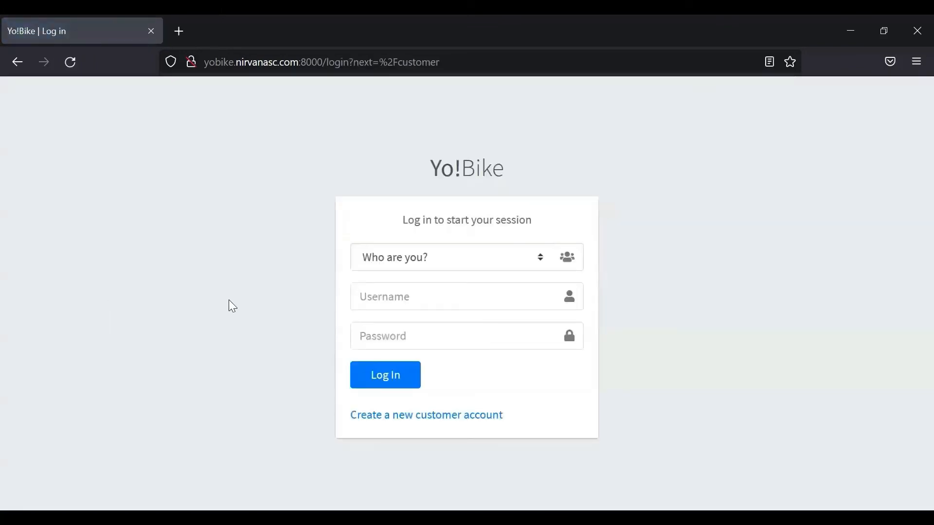